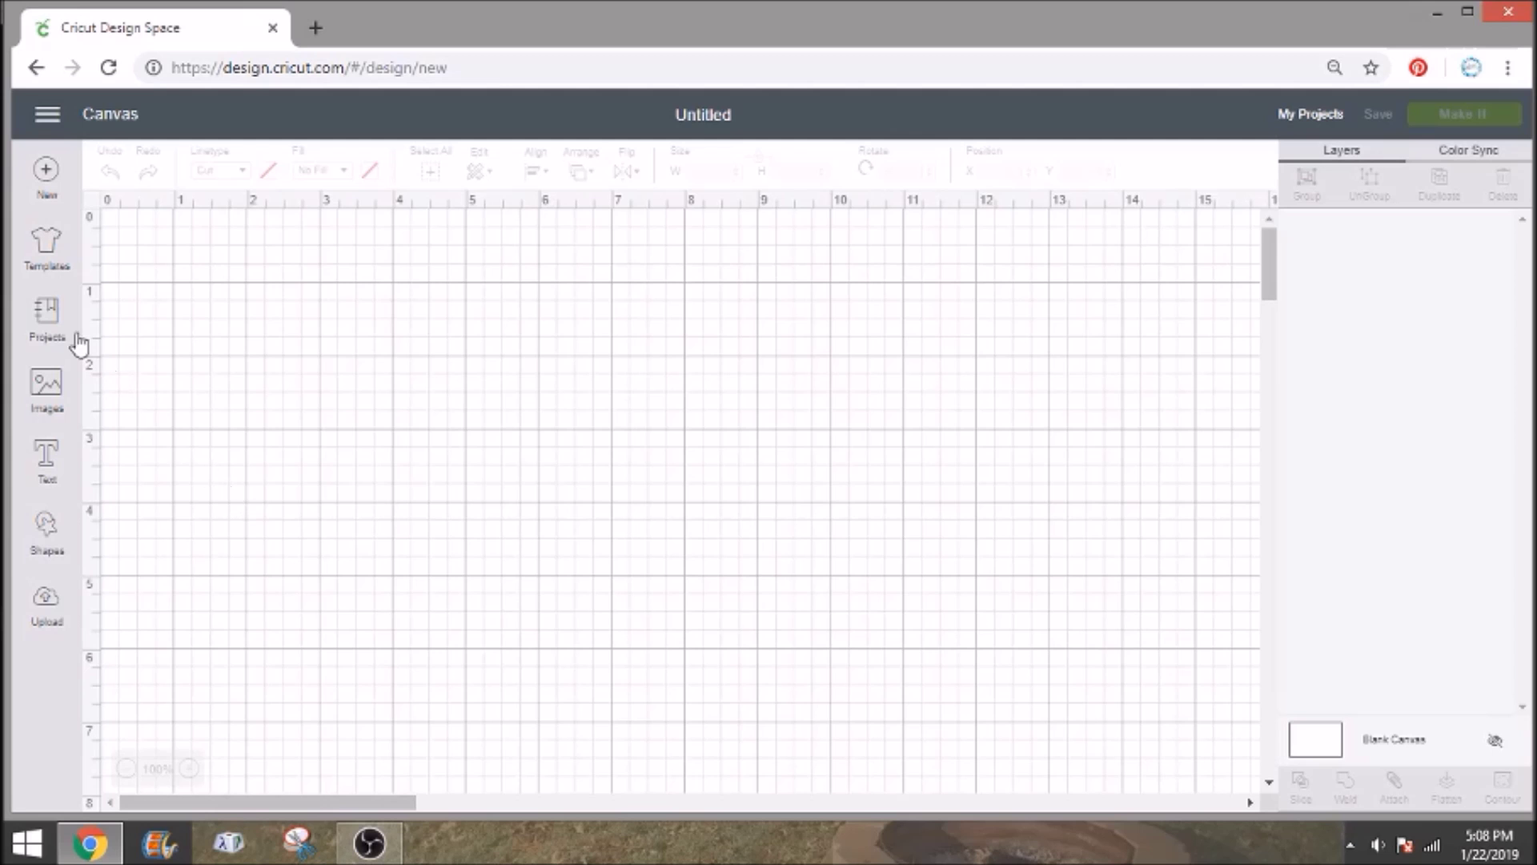
Search the Projects library for "box".
left_click(53, 324)
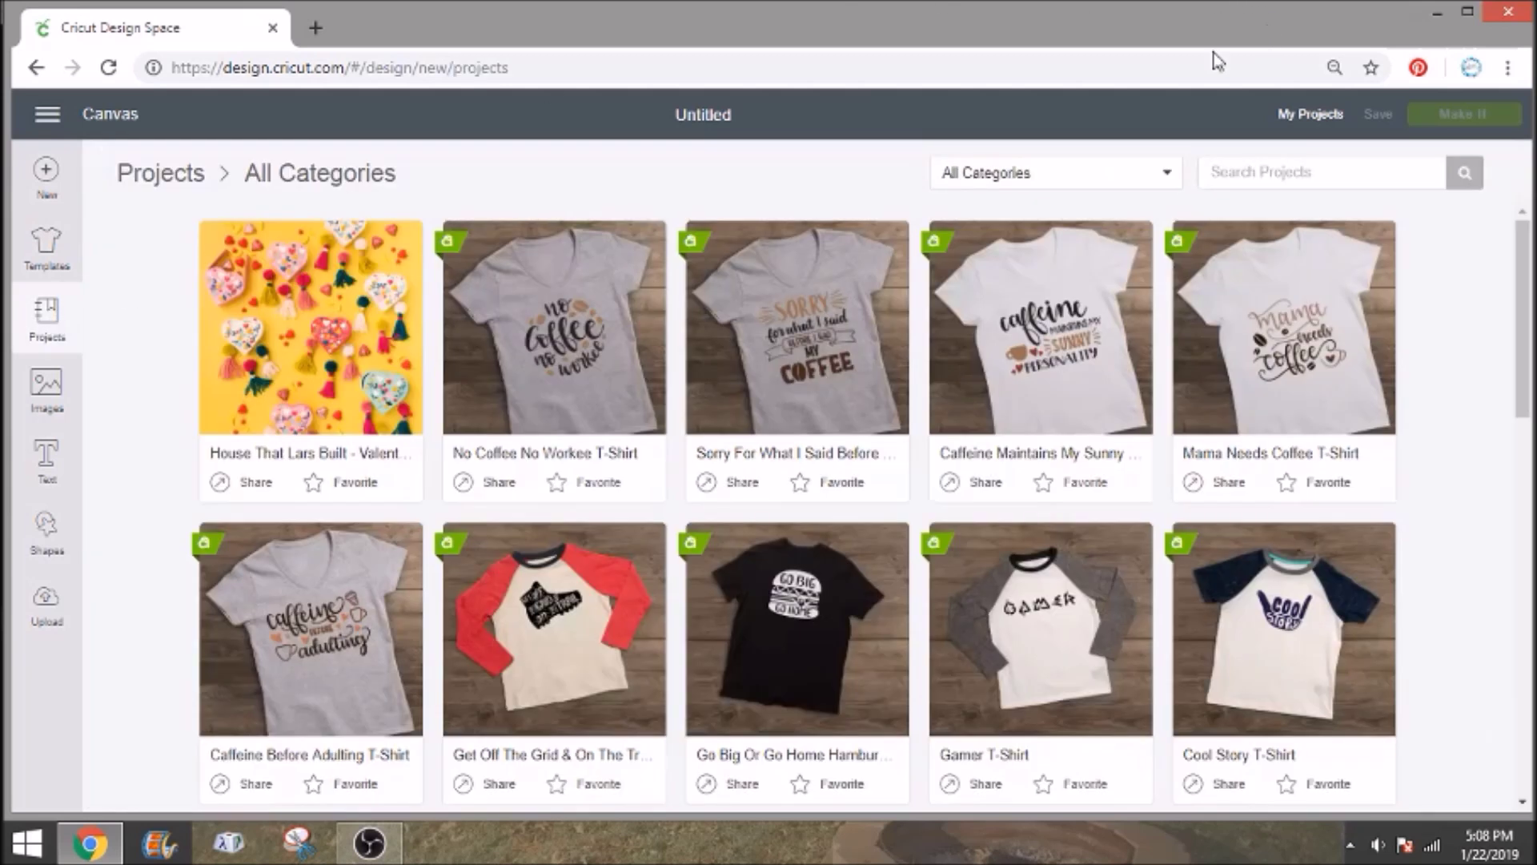
left_click(1257, 161)
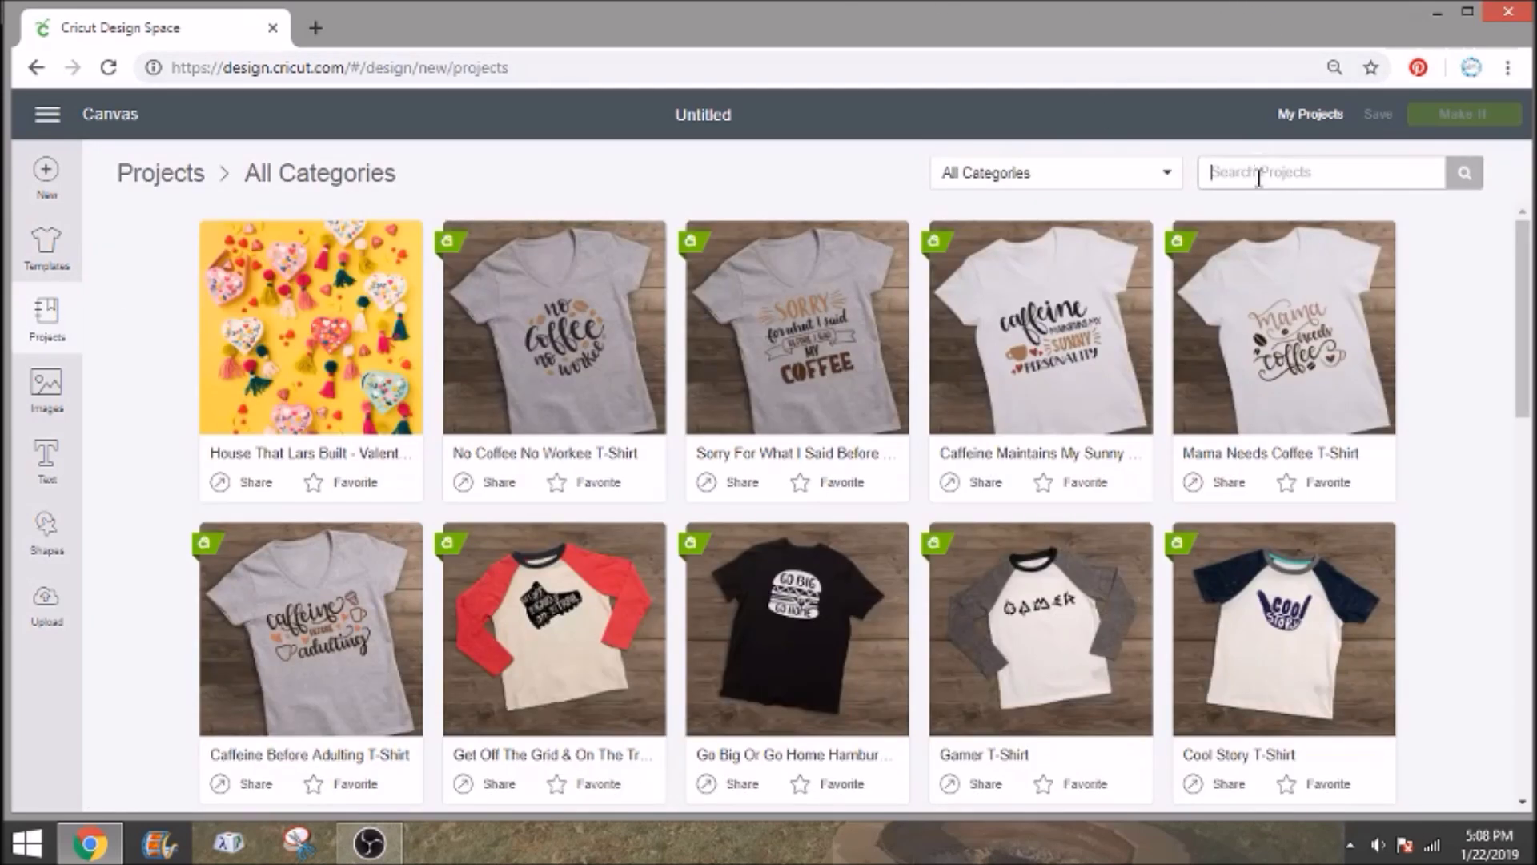
type("box")
key("Return")
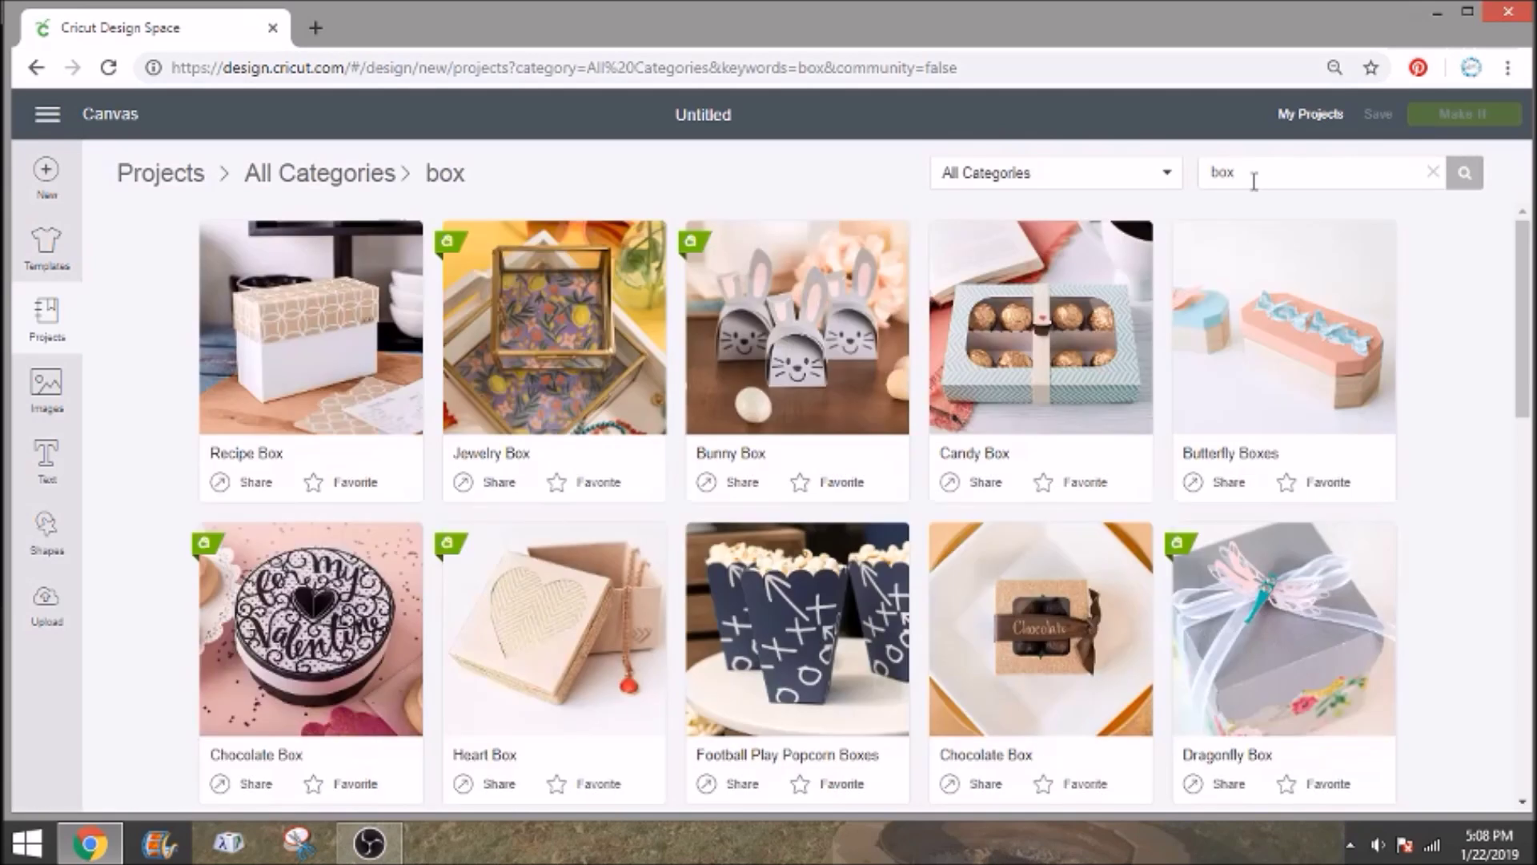
Scroll through the box results and open the Bunny Pillow Box project details.
scroll(1113, 465, "down", 8)
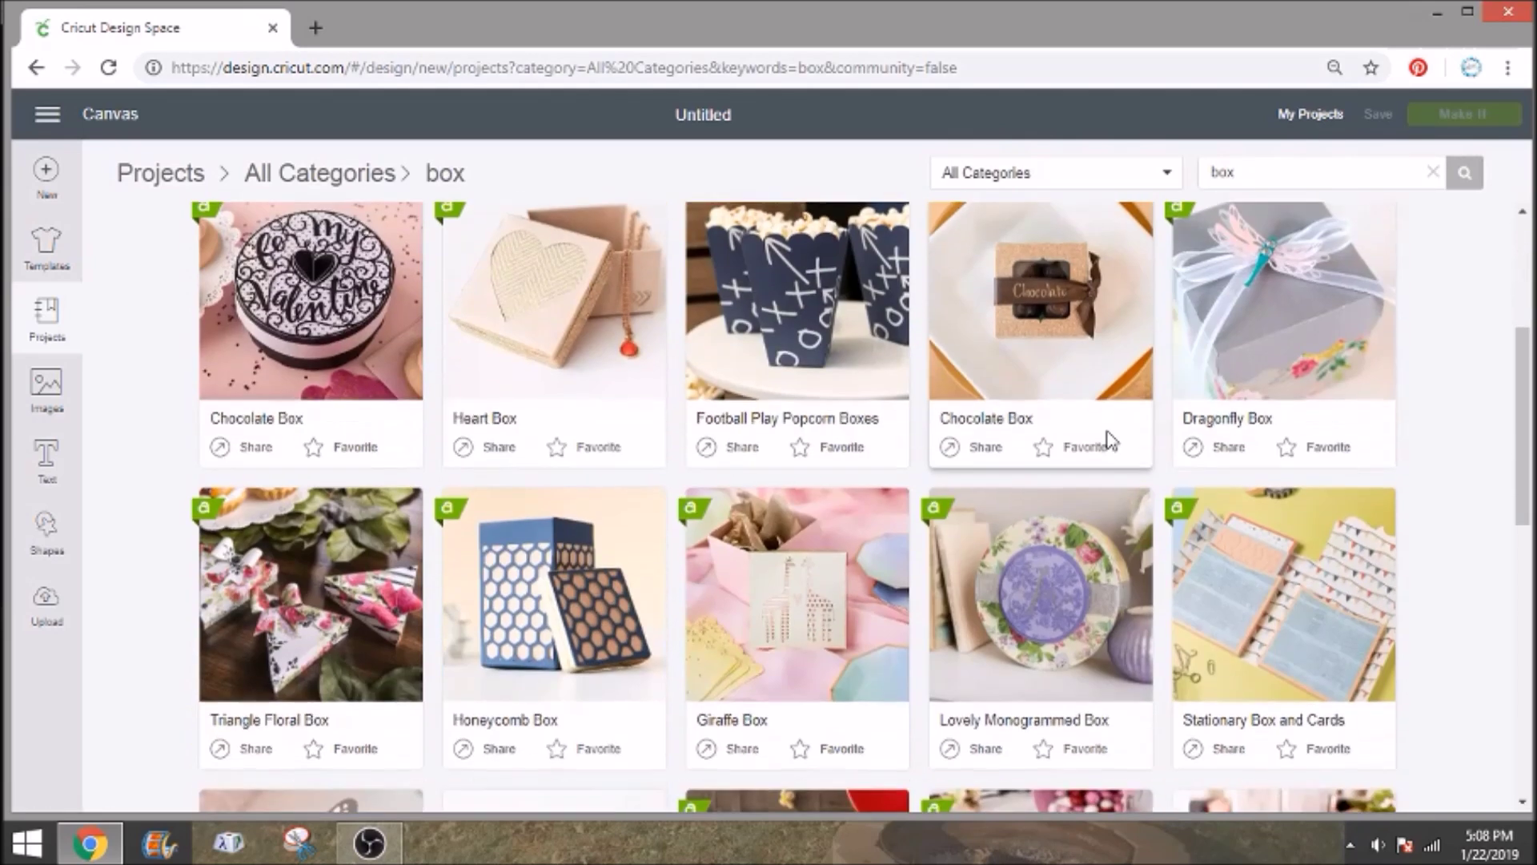
scroll(1137, 413, "down", 3)
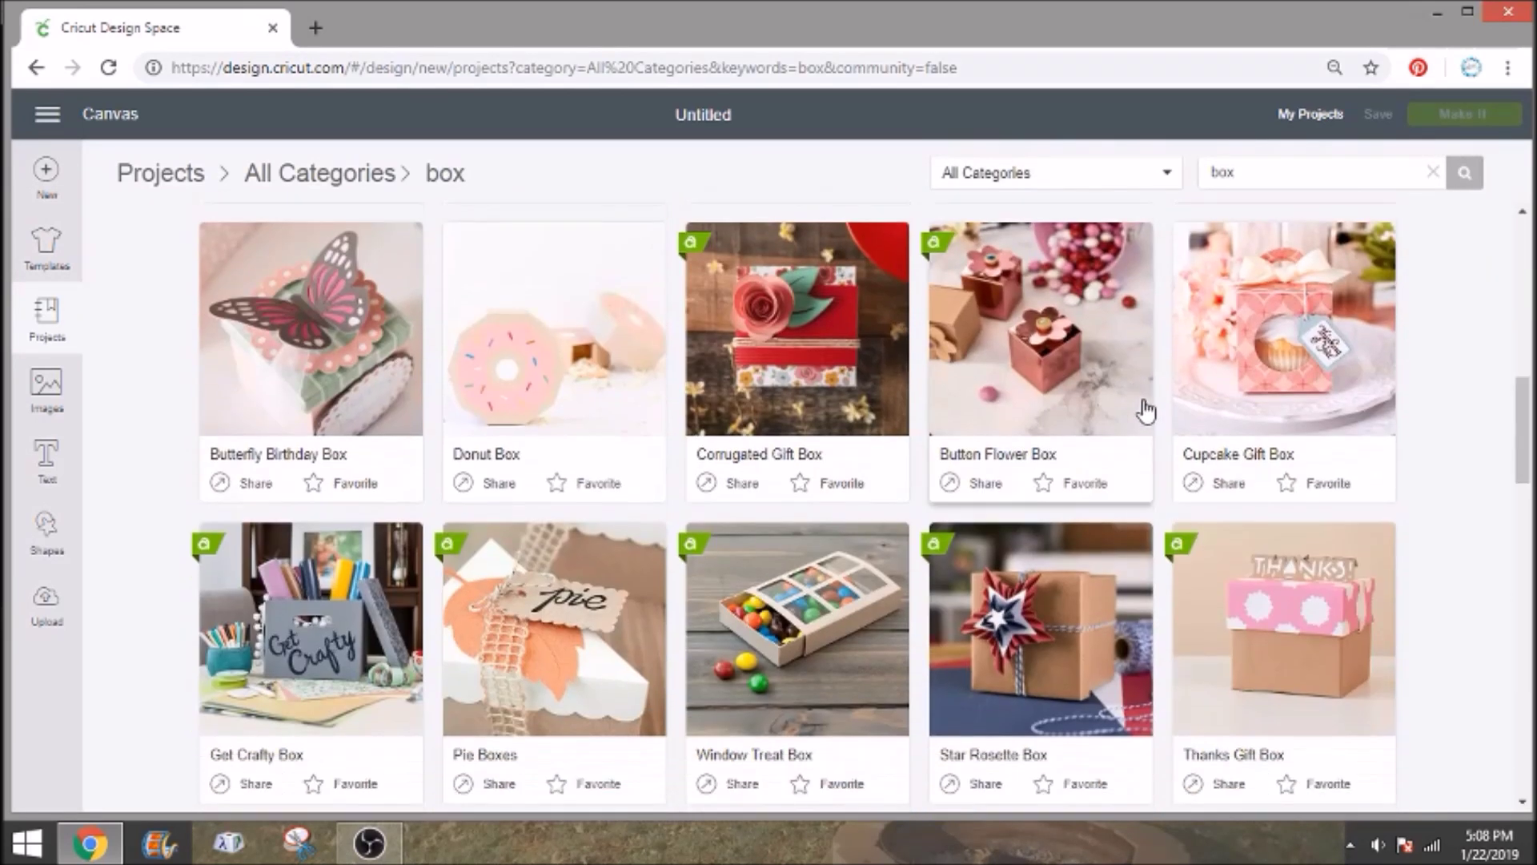
scroll(1285, 352, "down", 6)
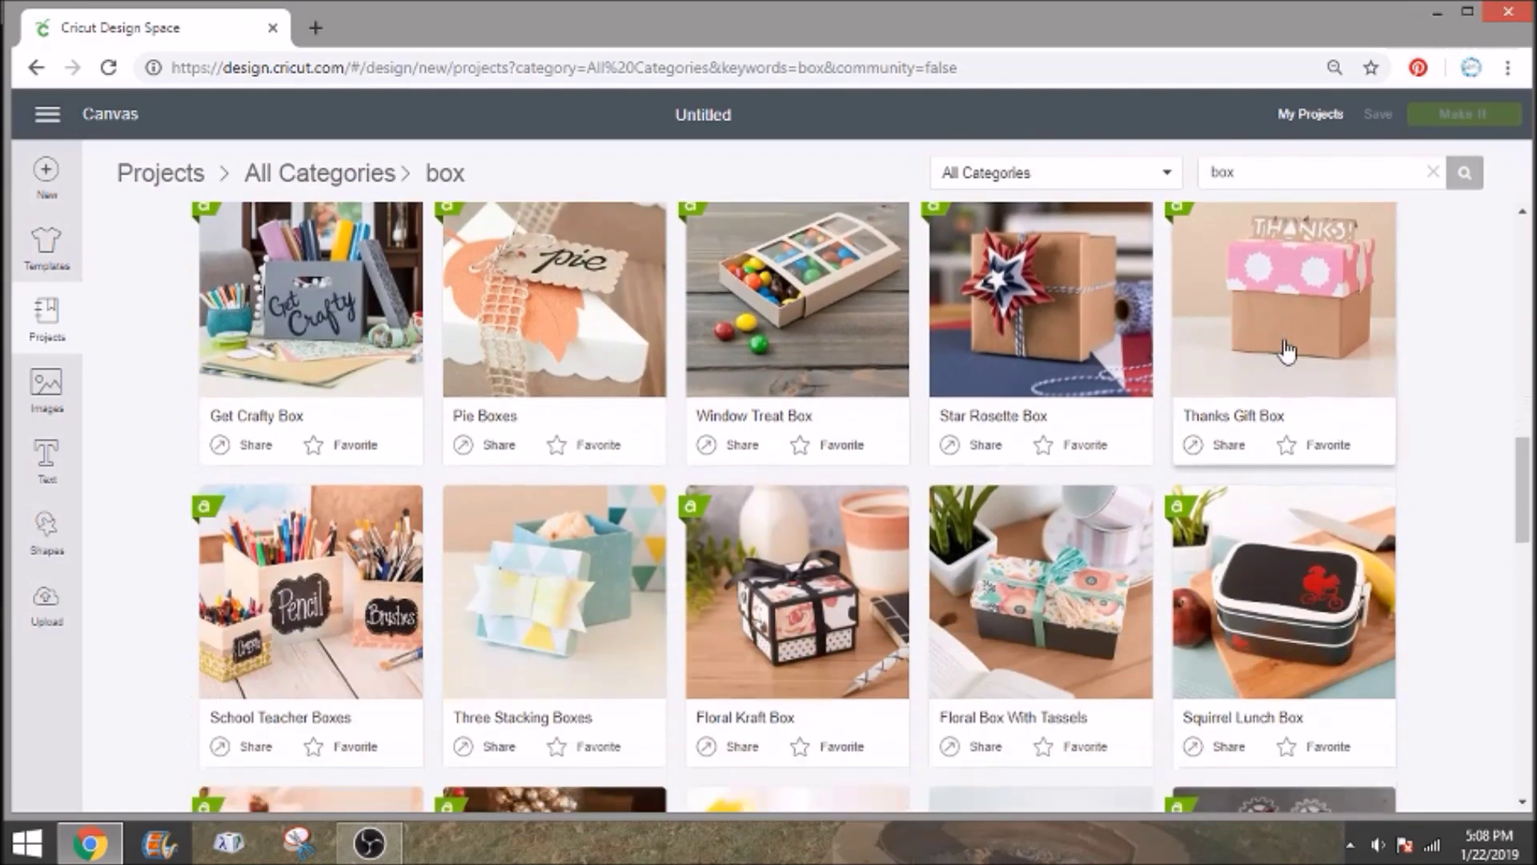
scroll(1295, 346, "down", 5)
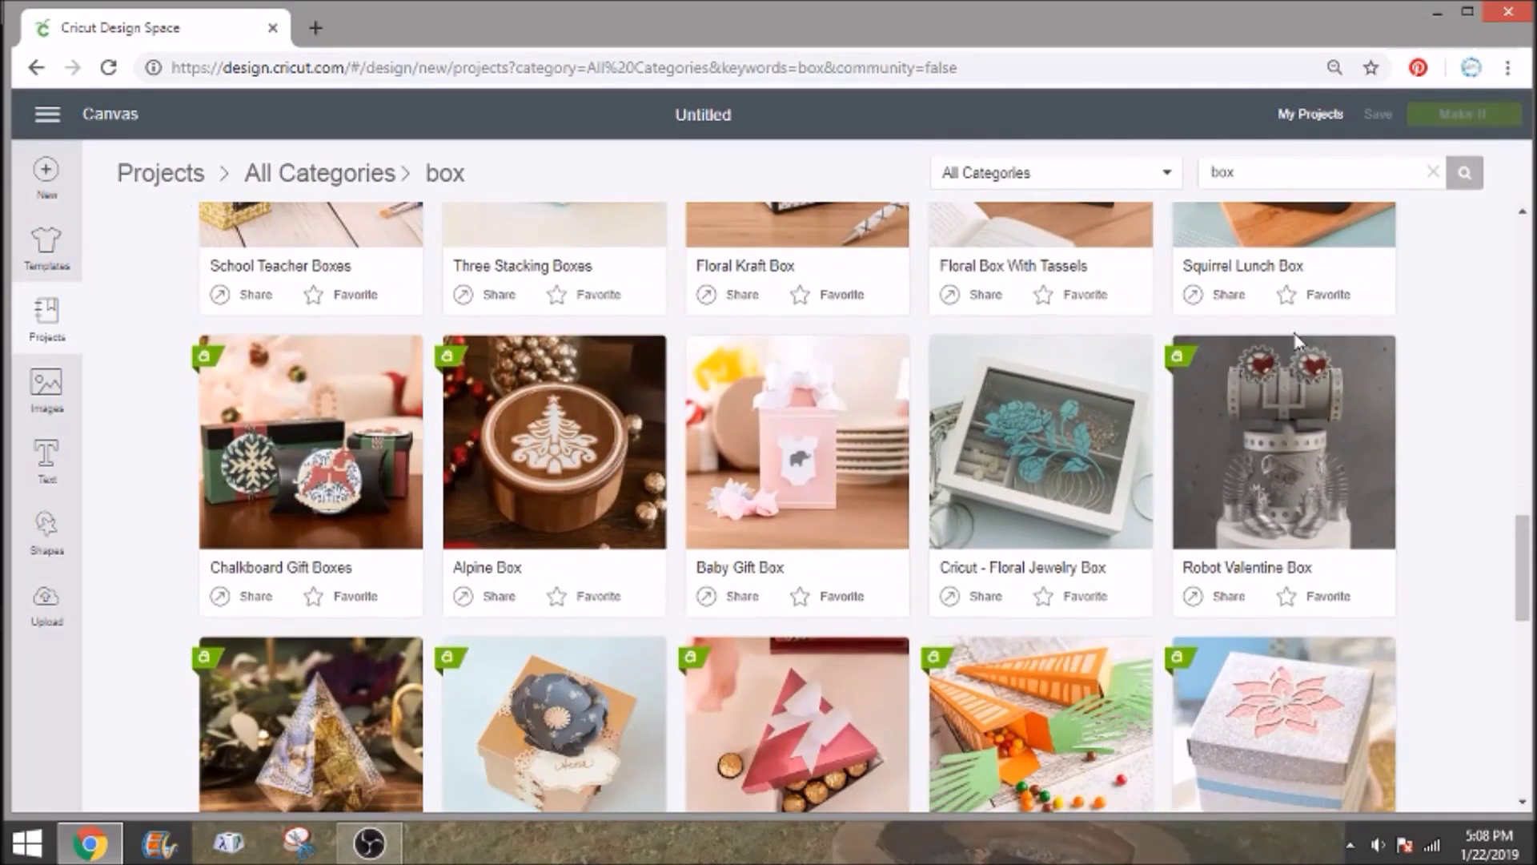
scroll(1297, 343, "down", 3)
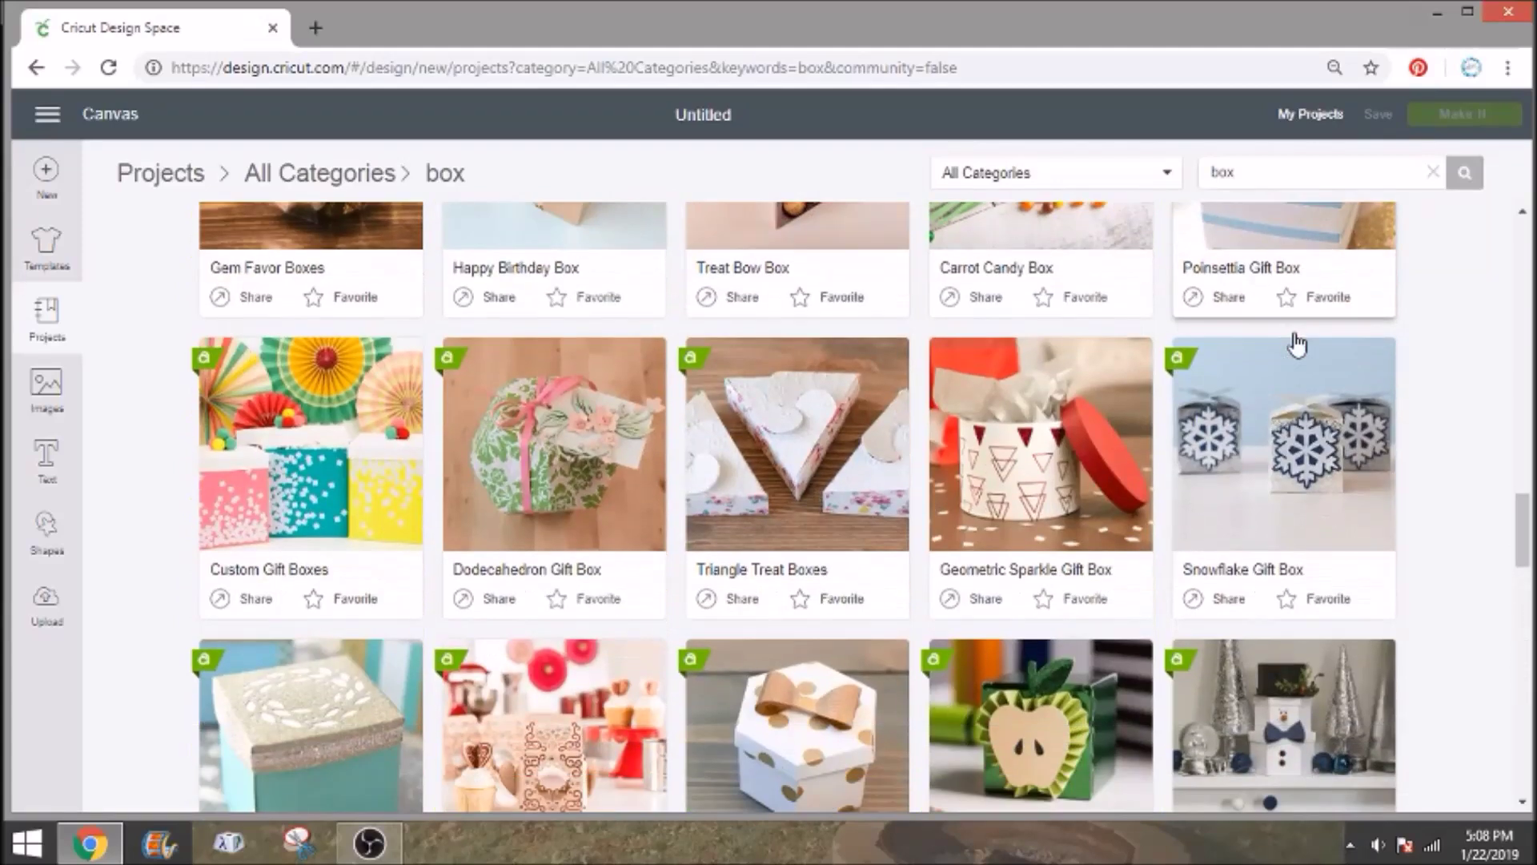
scroll(1297, 344, "down", 3)
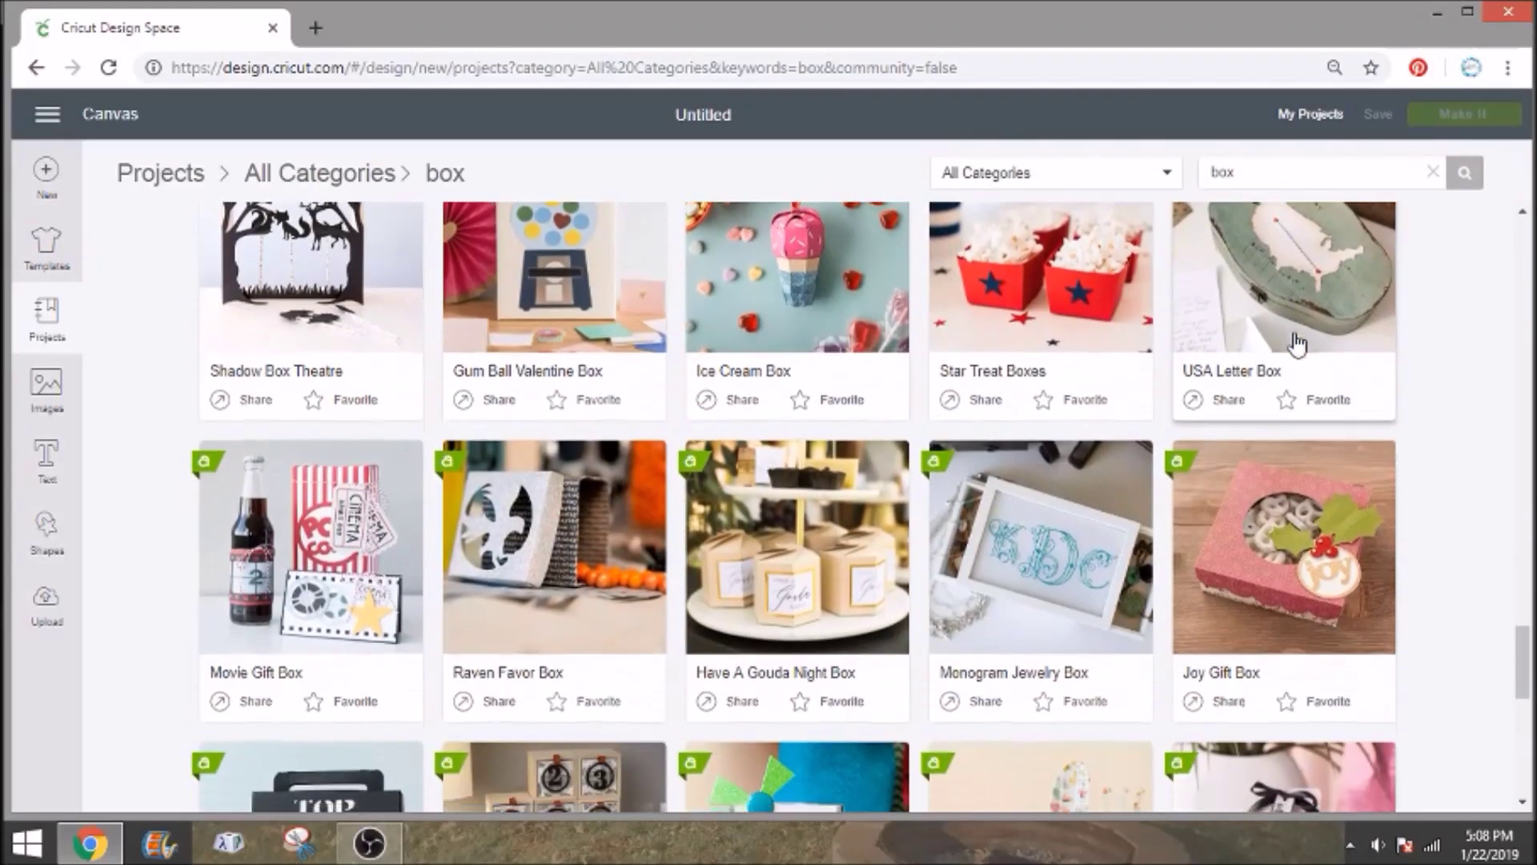
scroll(1297, 345, "down", 3)
scroll(1297, 343, "down", 2)
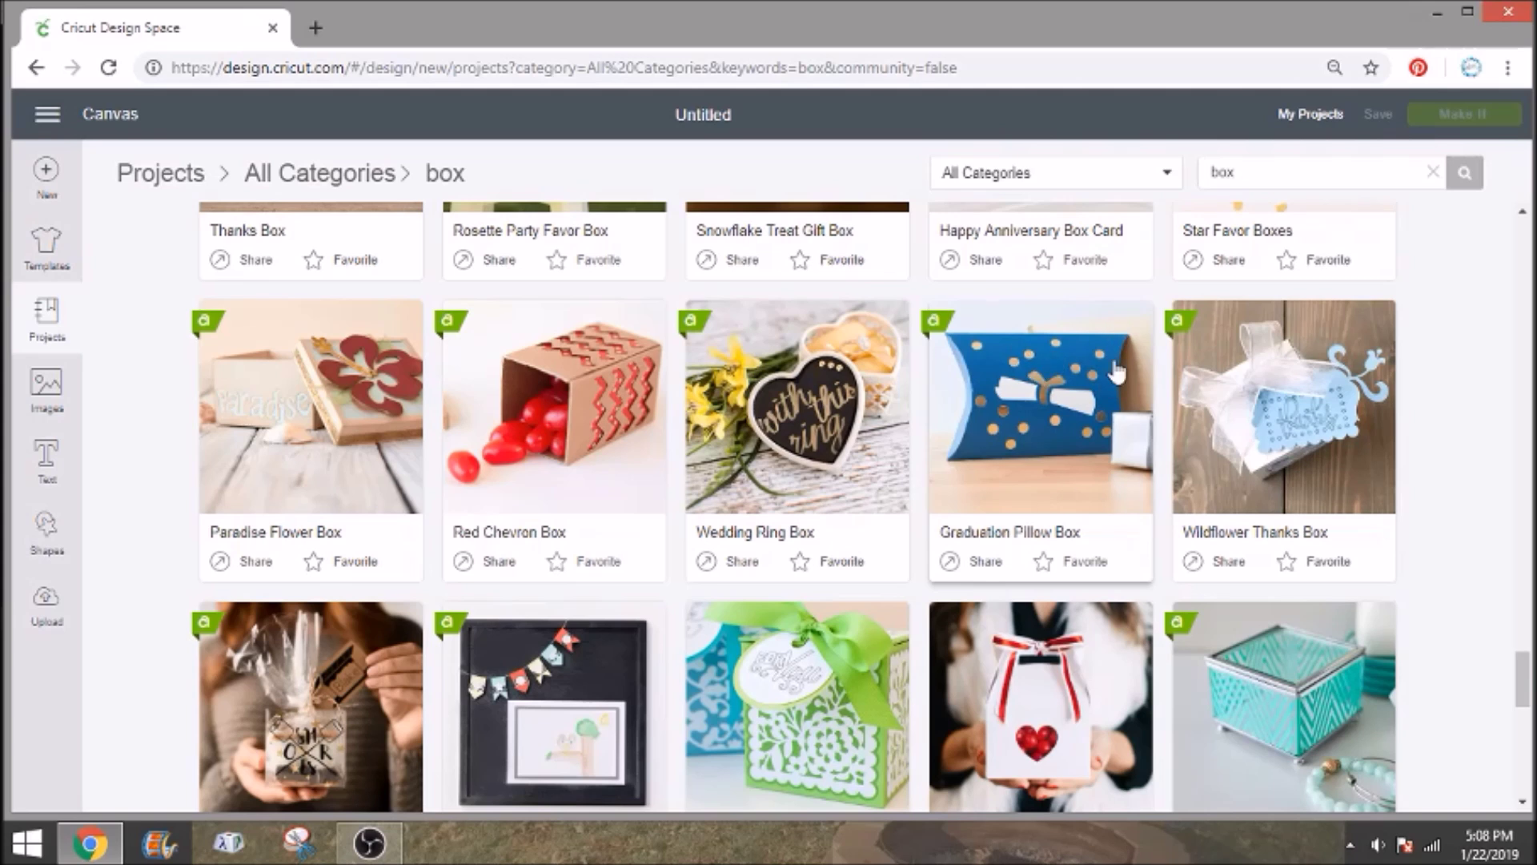
scroll(1059, 406, "down", 10)
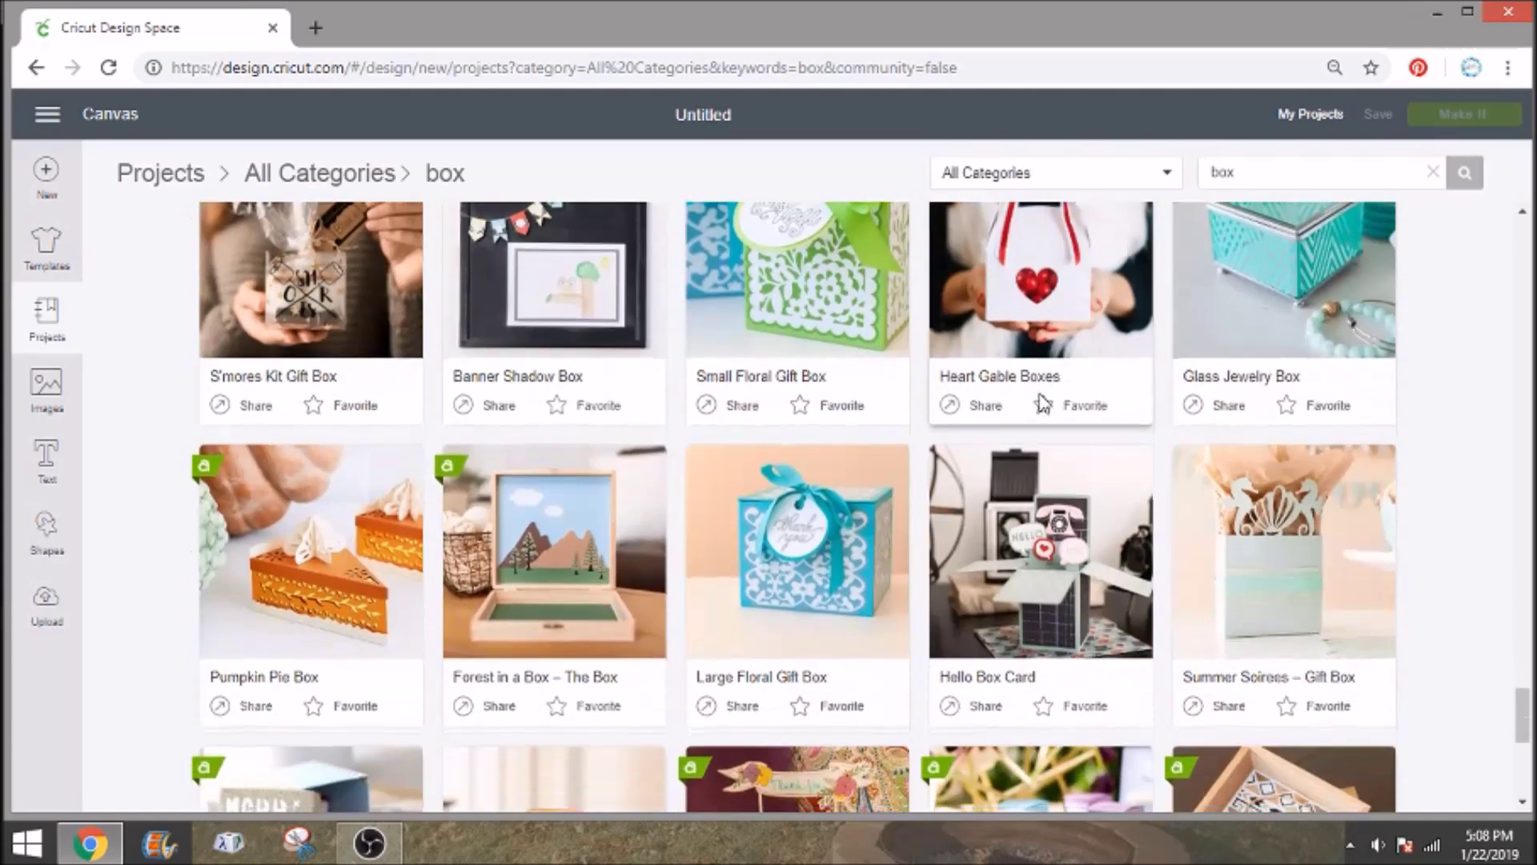
scroll(1037, 406, "down", 15)
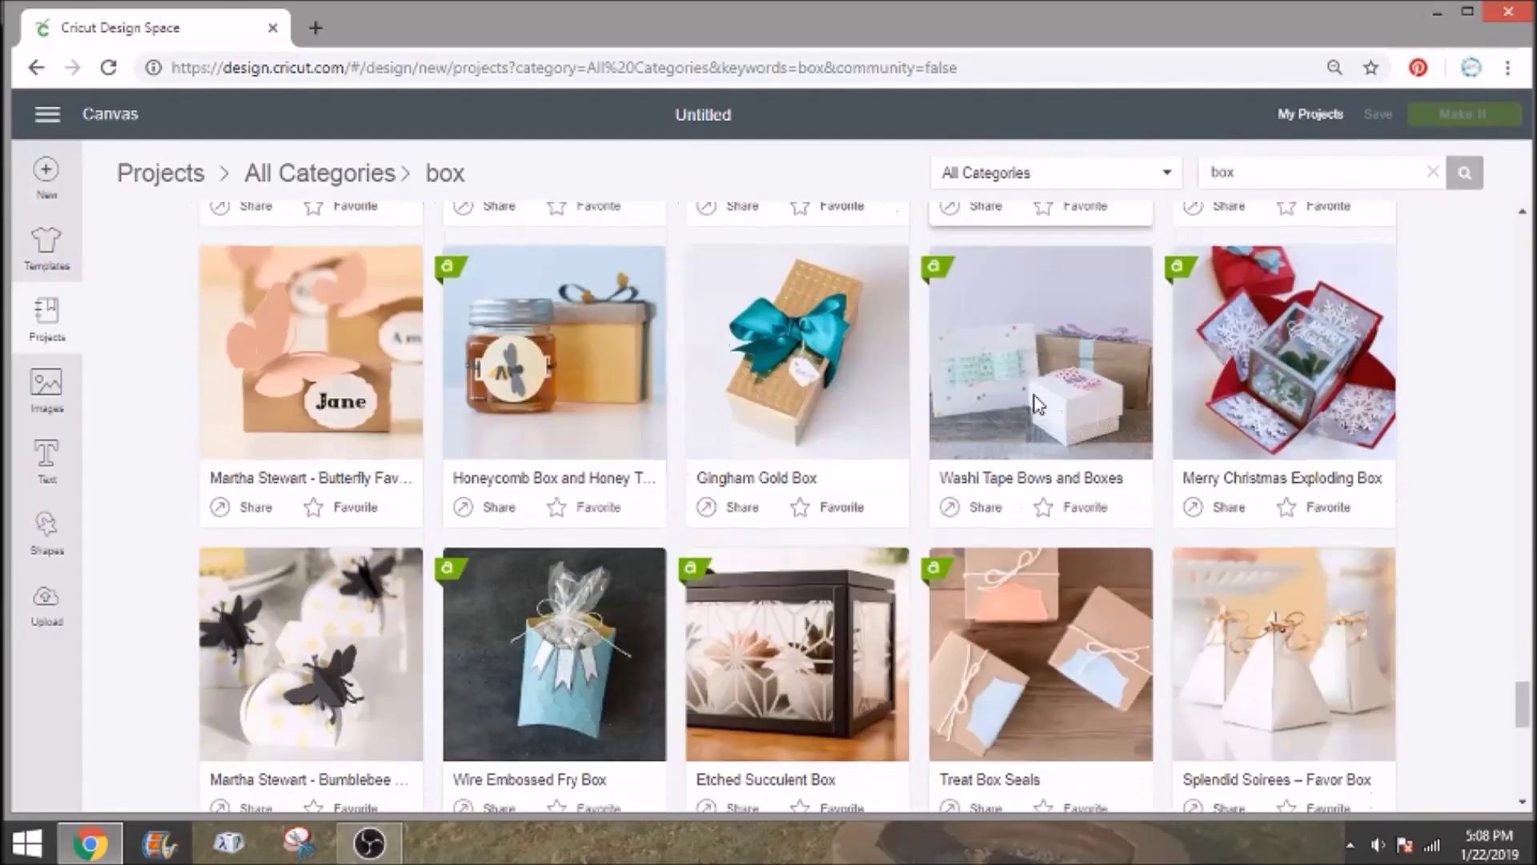
scroll(1037, 406, "down", 12)
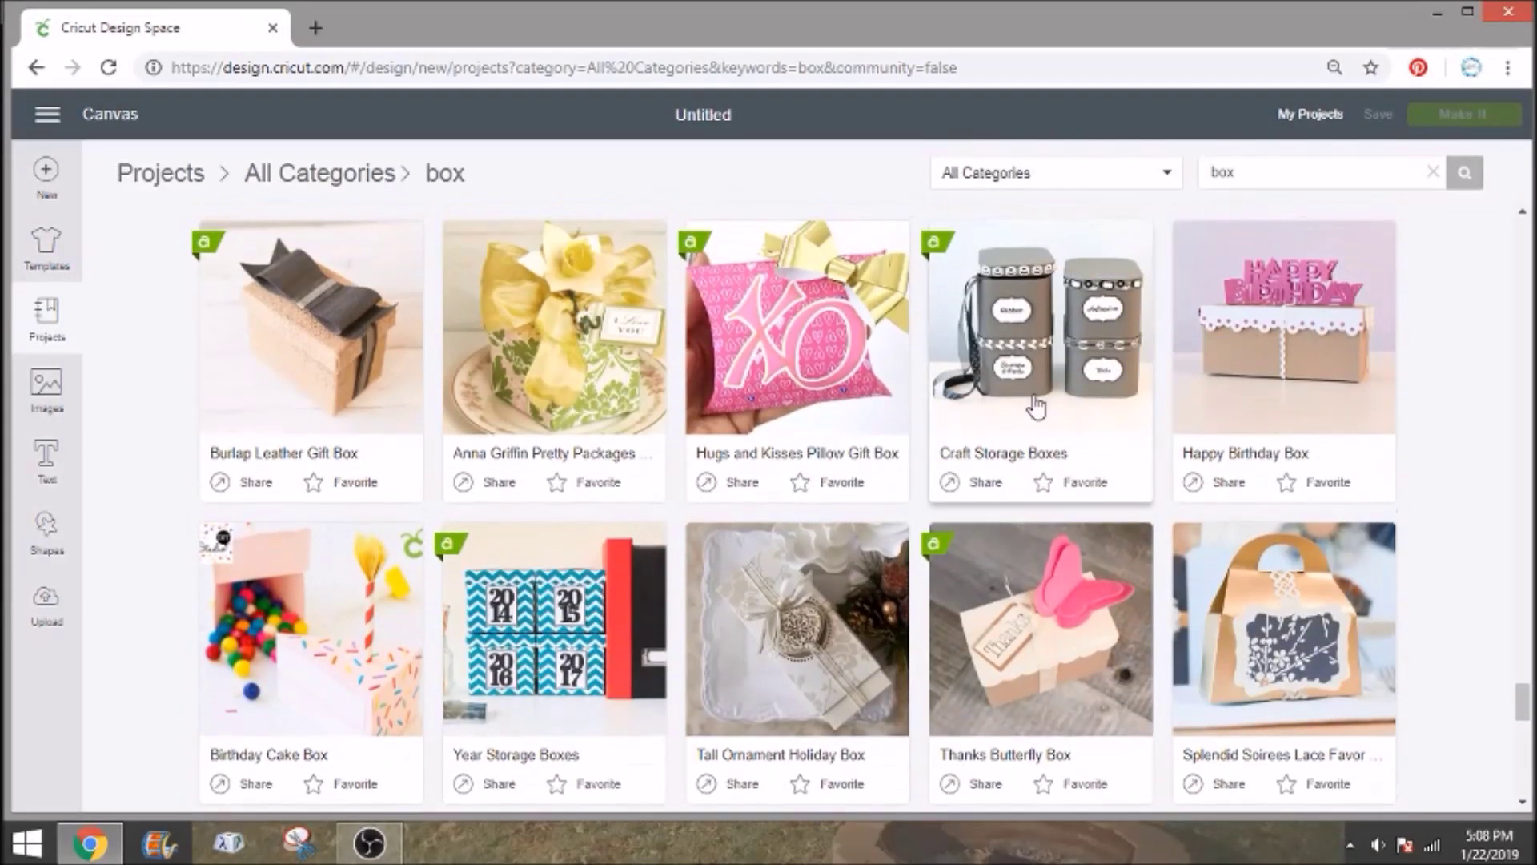
scroll(1033, 401, "down", 2)
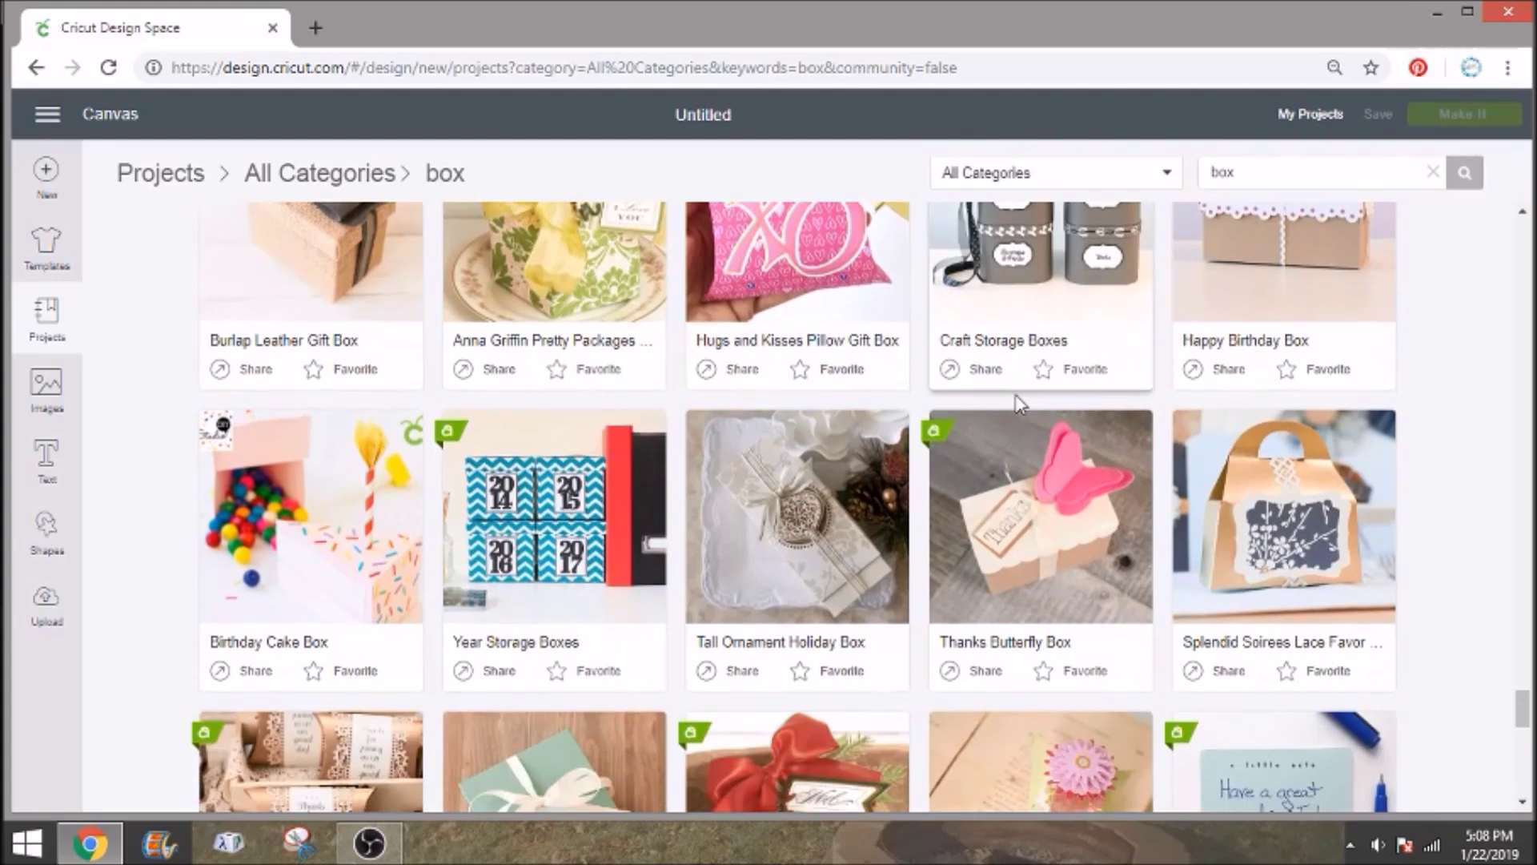
scroll(813, 300, "down", 5)
scroll(813, 300, "down", 8)
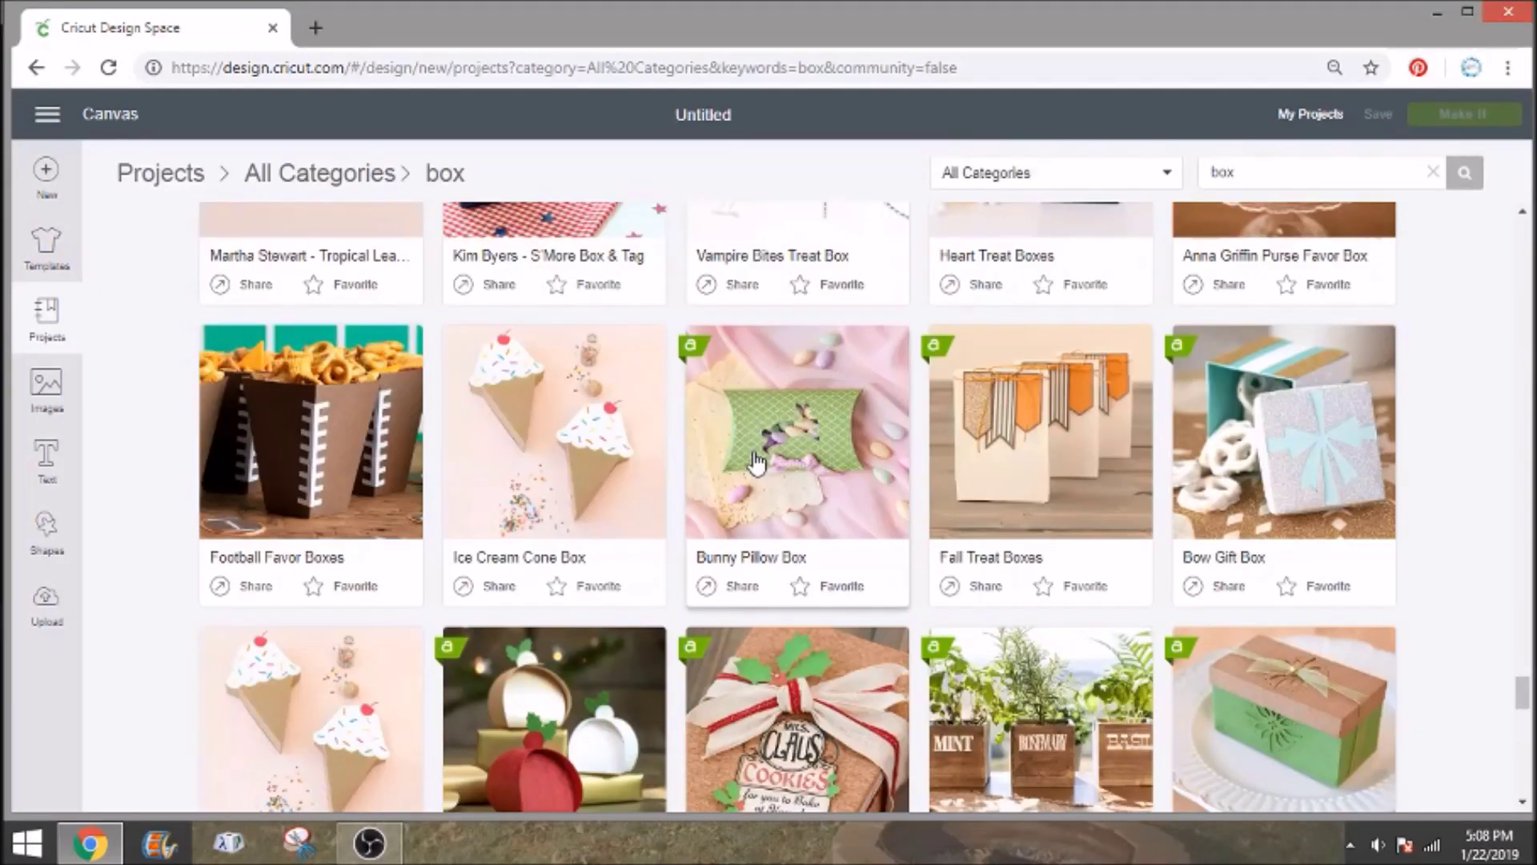
left_click(757, 463)
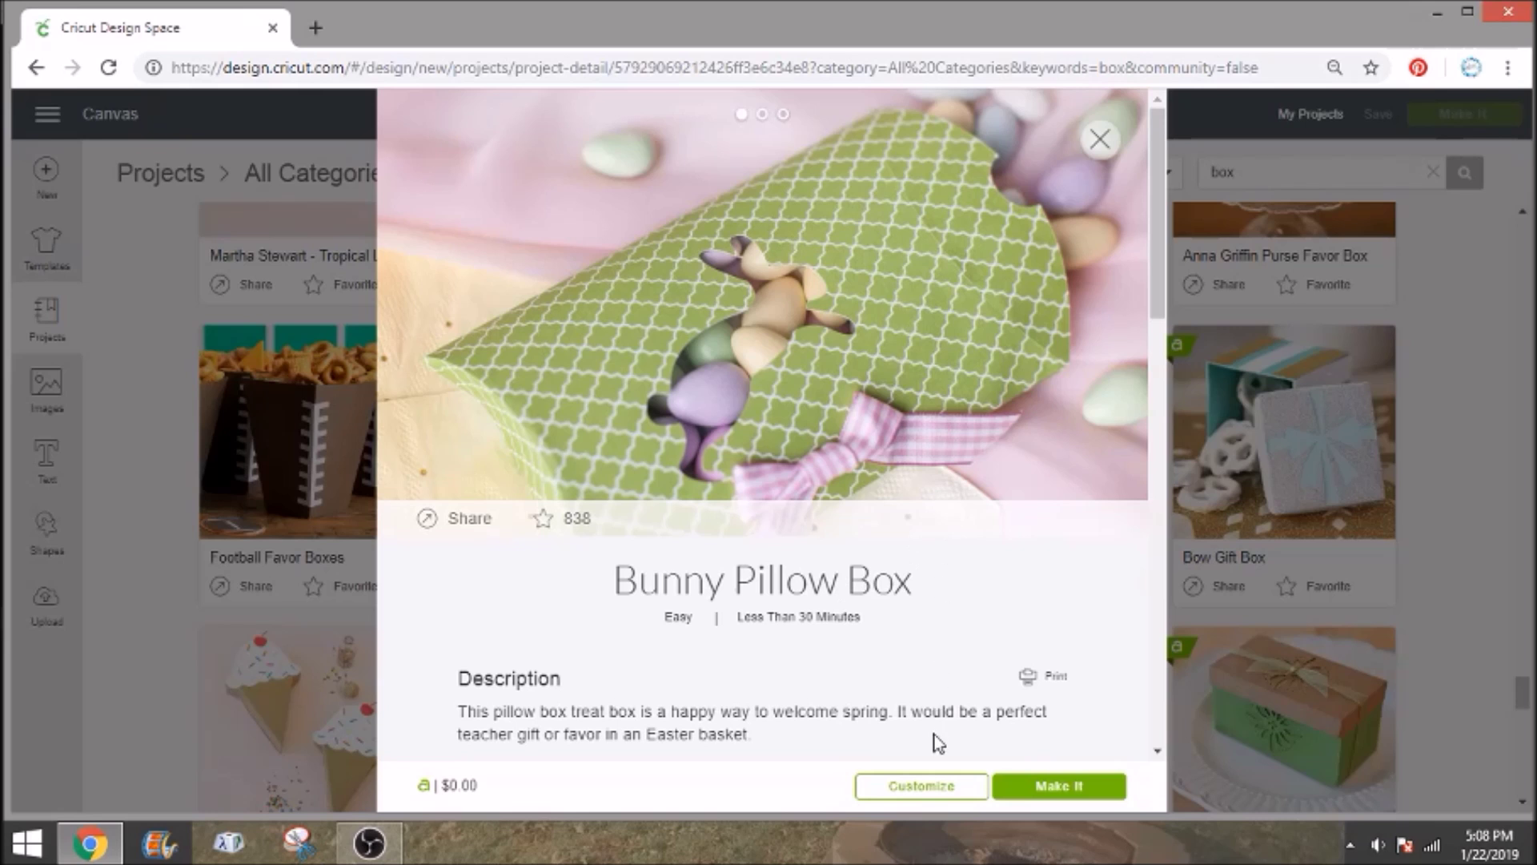
Customize the Bunny Pillow Box and enlarge it on the canvas to about 8.1 × 9.3 in.
left_click(946, 795)
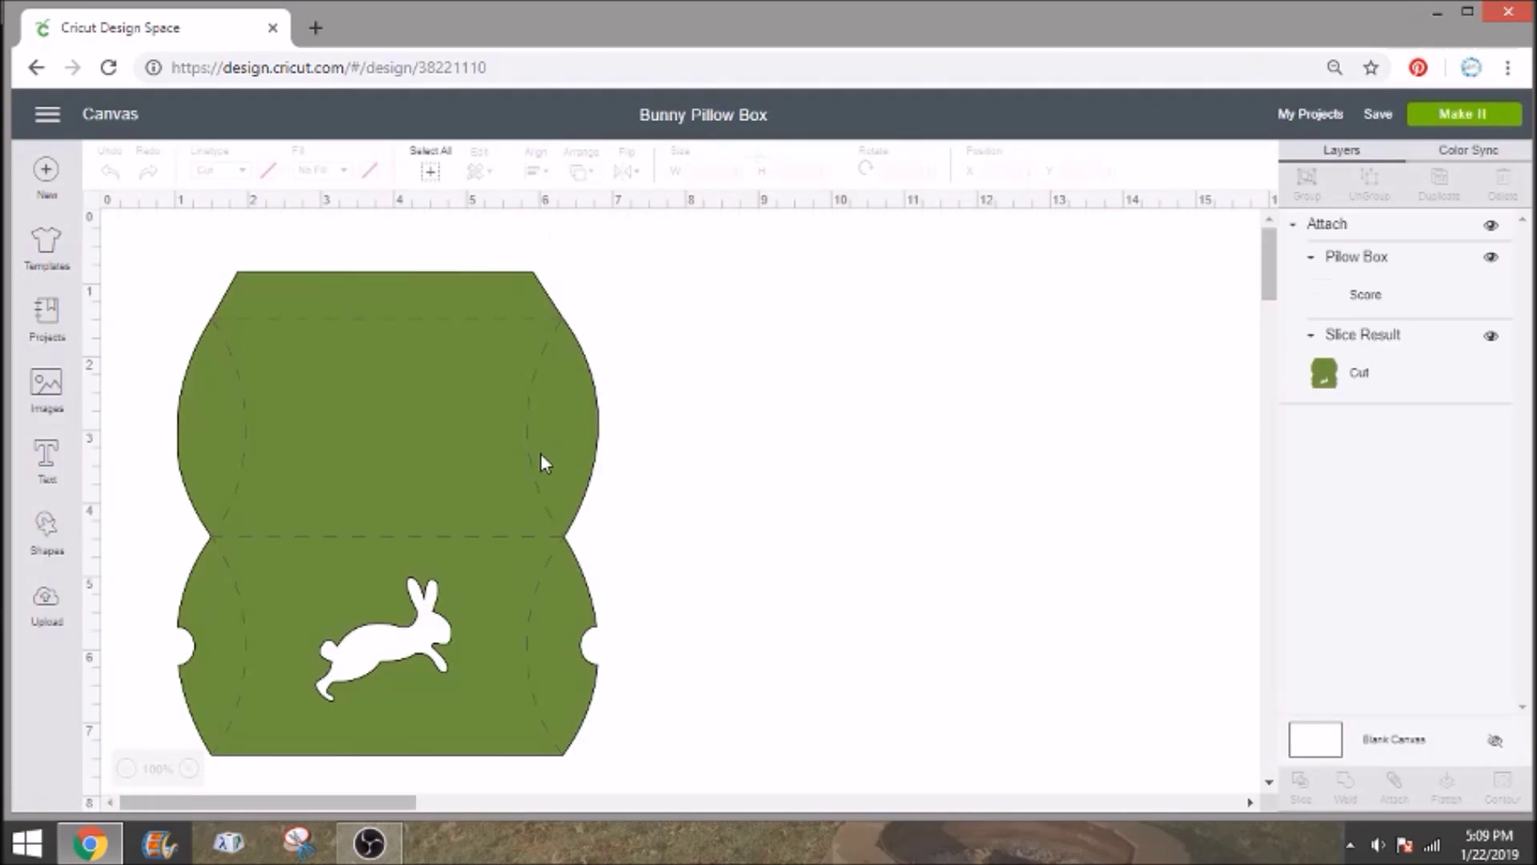
left_click_drag(540, 463, 735, 405)
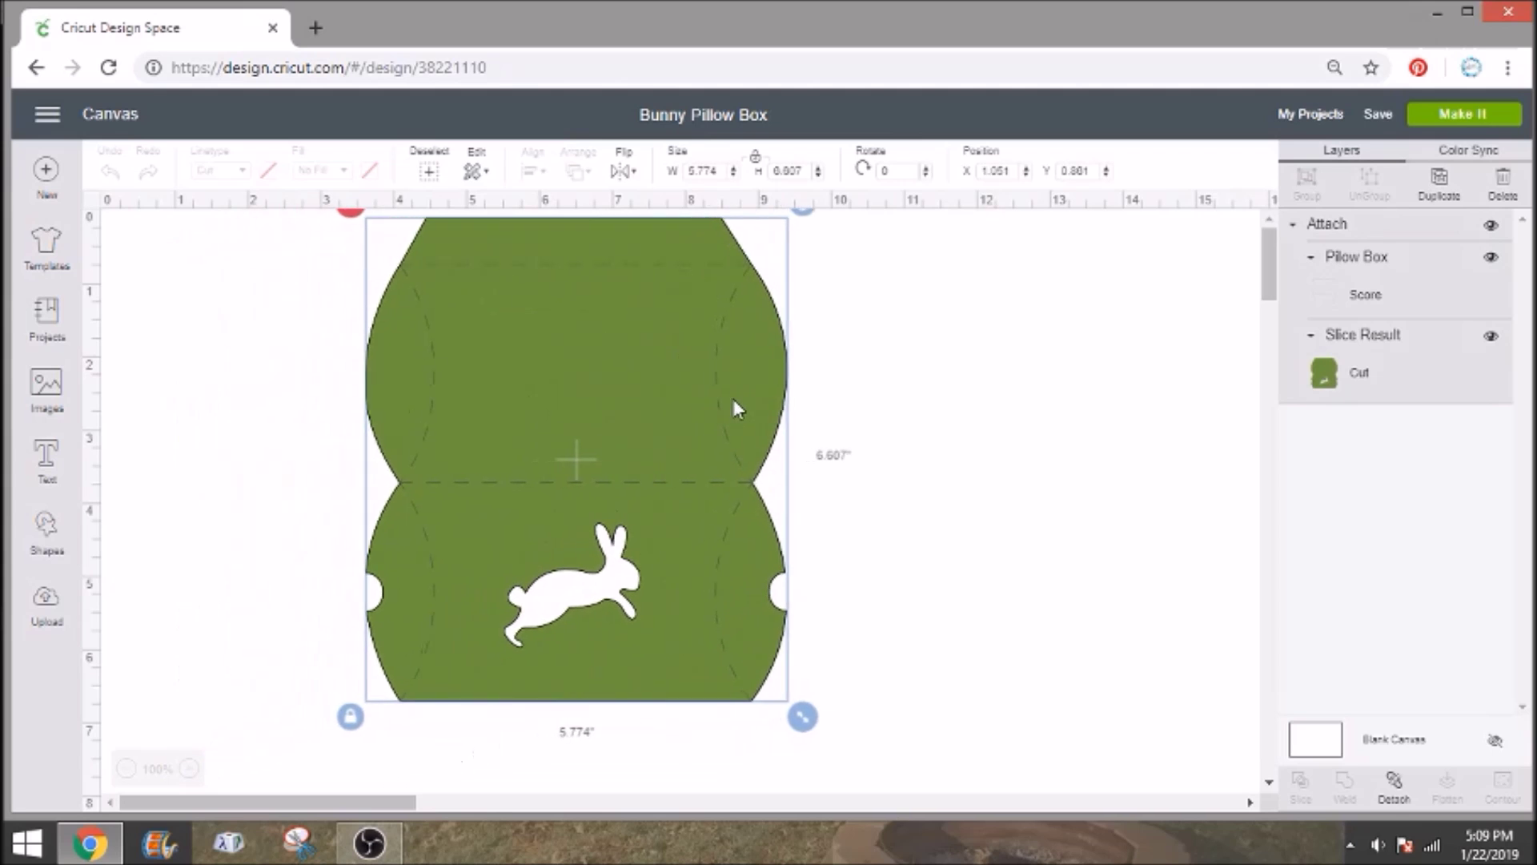
left_click(849, 416)
key("ctrl+minus")
key("ctrl+minus")
key("ctrl+minus")
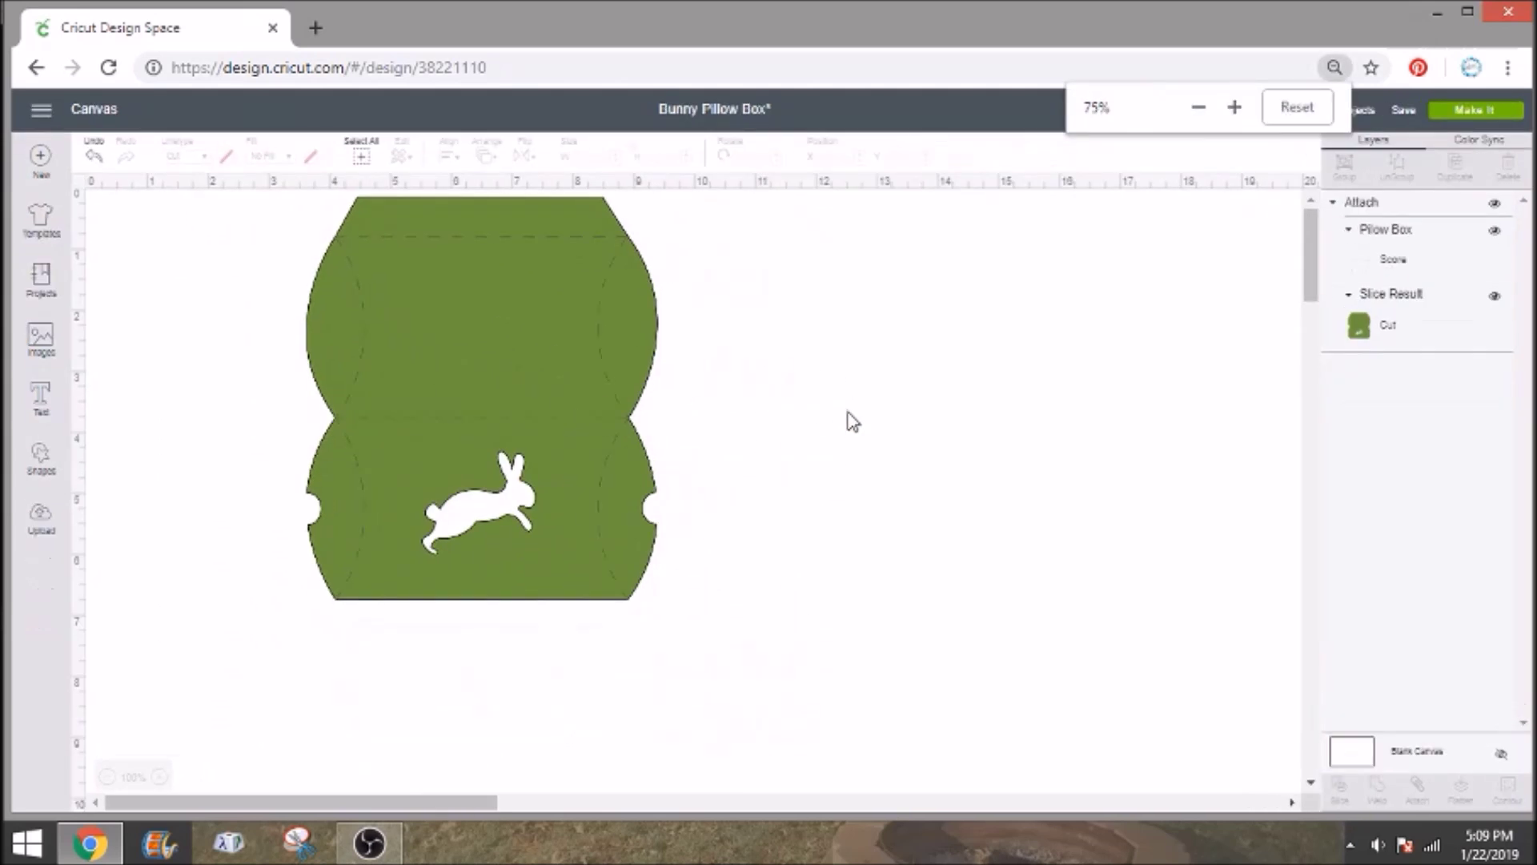
left_click(568, 439)
left_click_drag(671, 611, 827, 794)
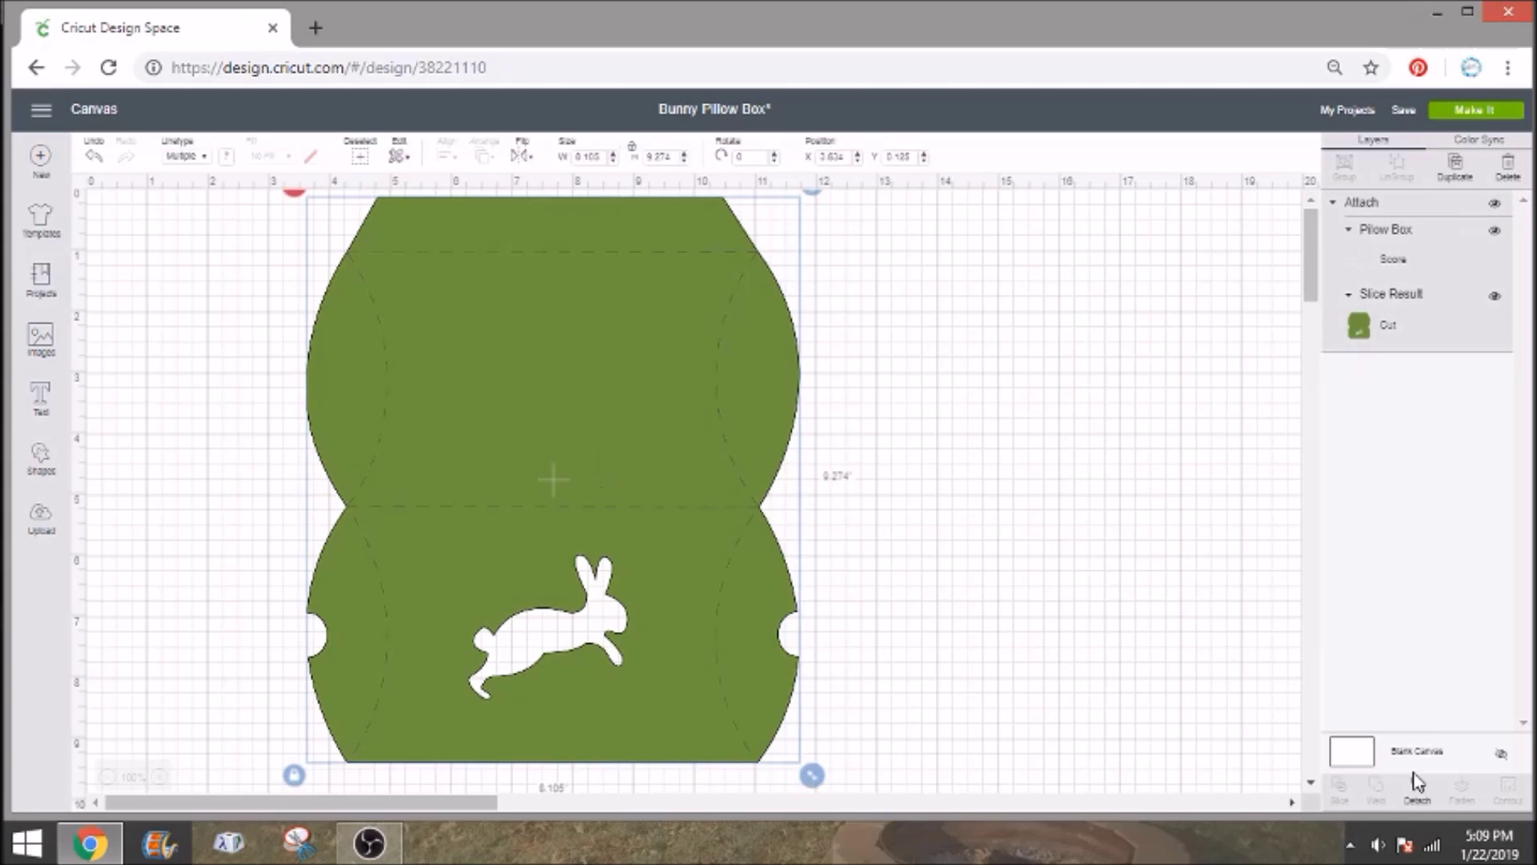
Detach the layers and hide the bunny cutout contour on the green Slice Result layer.
left_click(1422, 800)
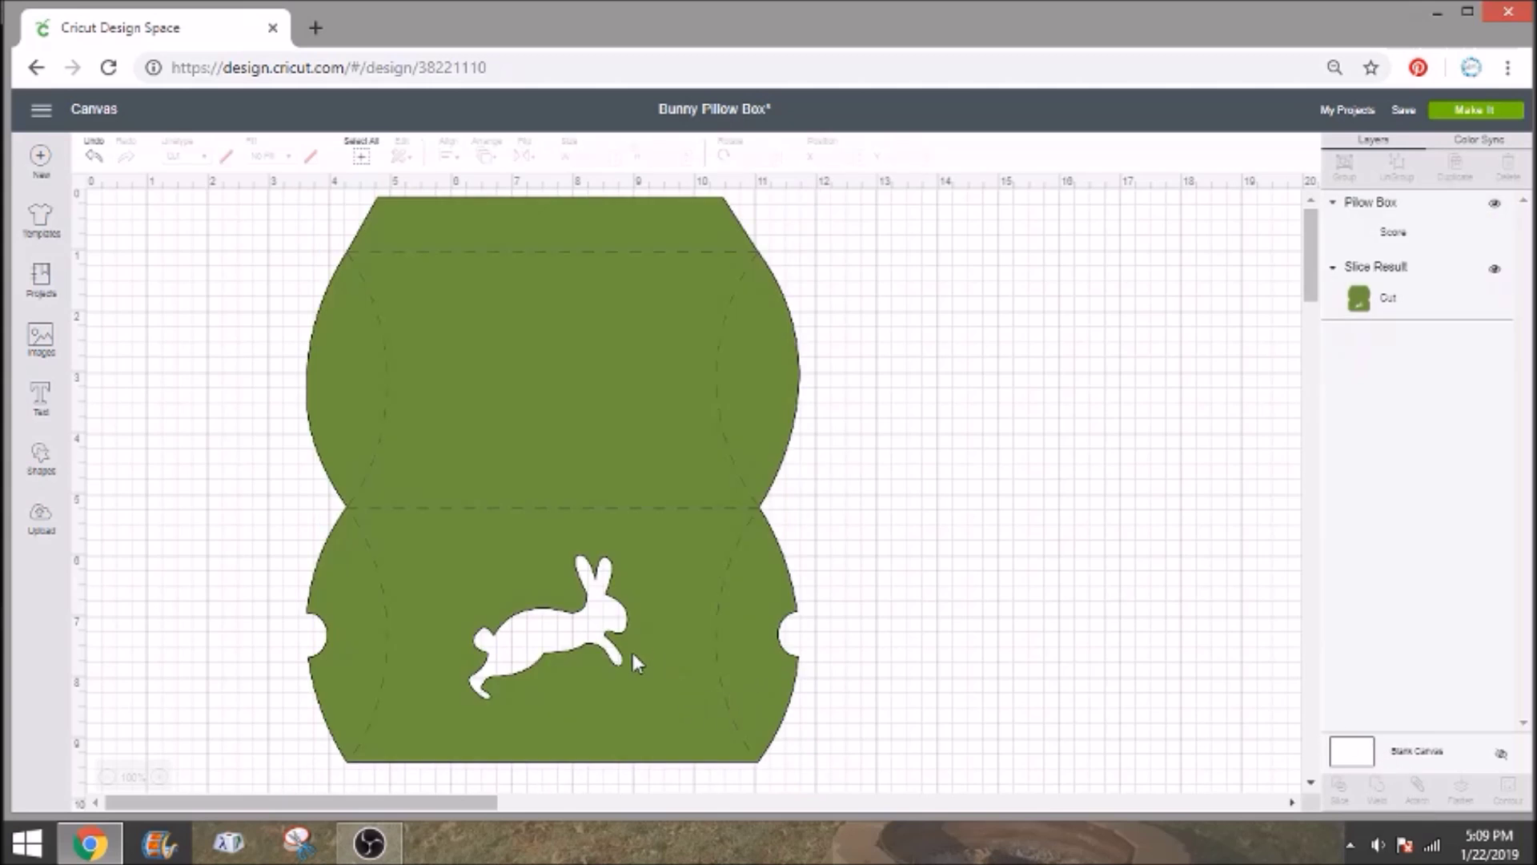
left_click(1391, 289)
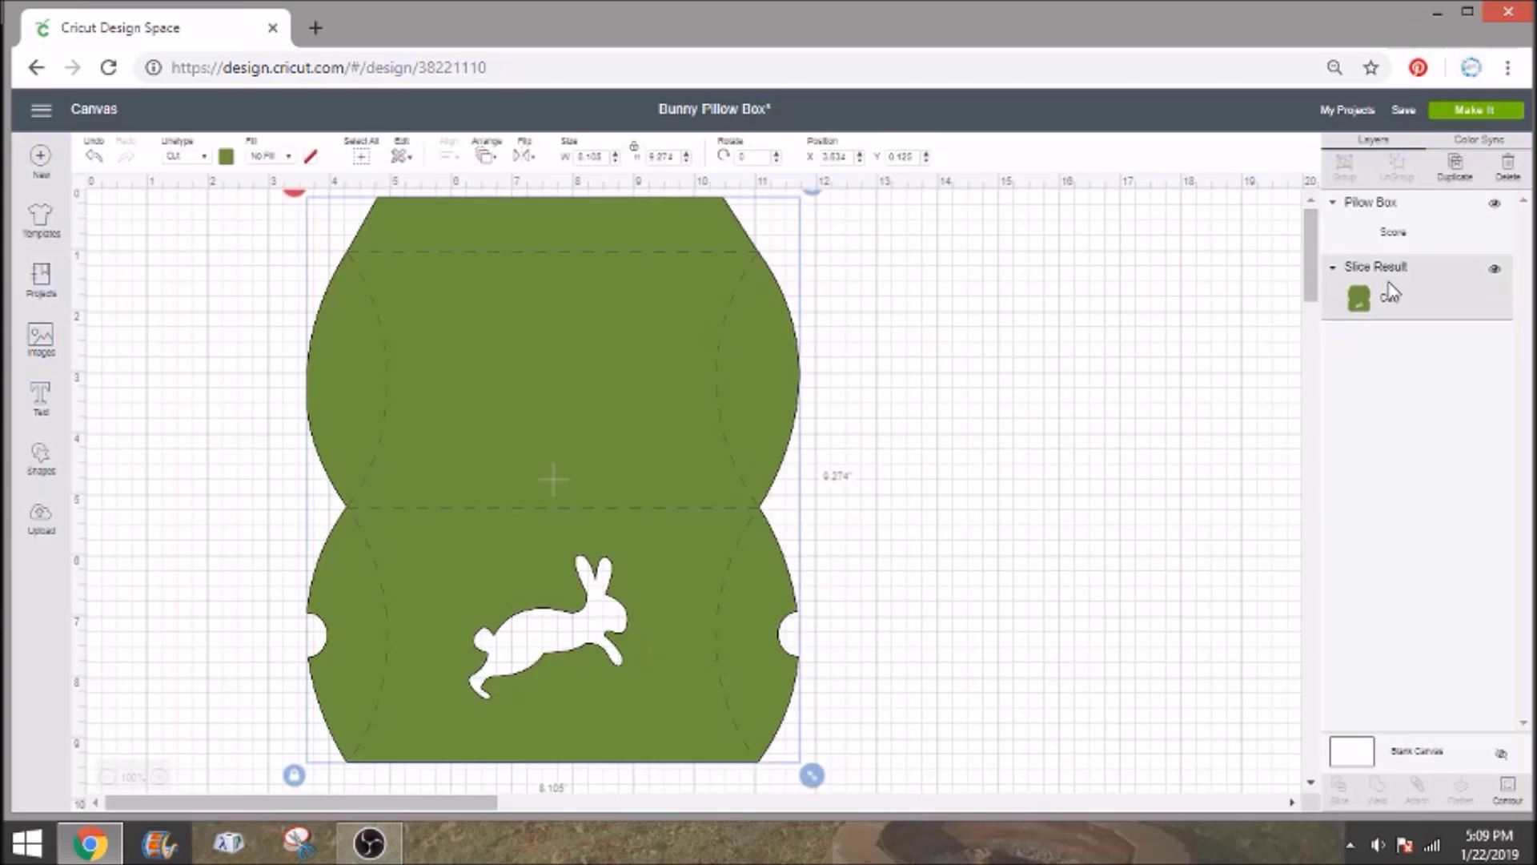
left_click(1509, 791)
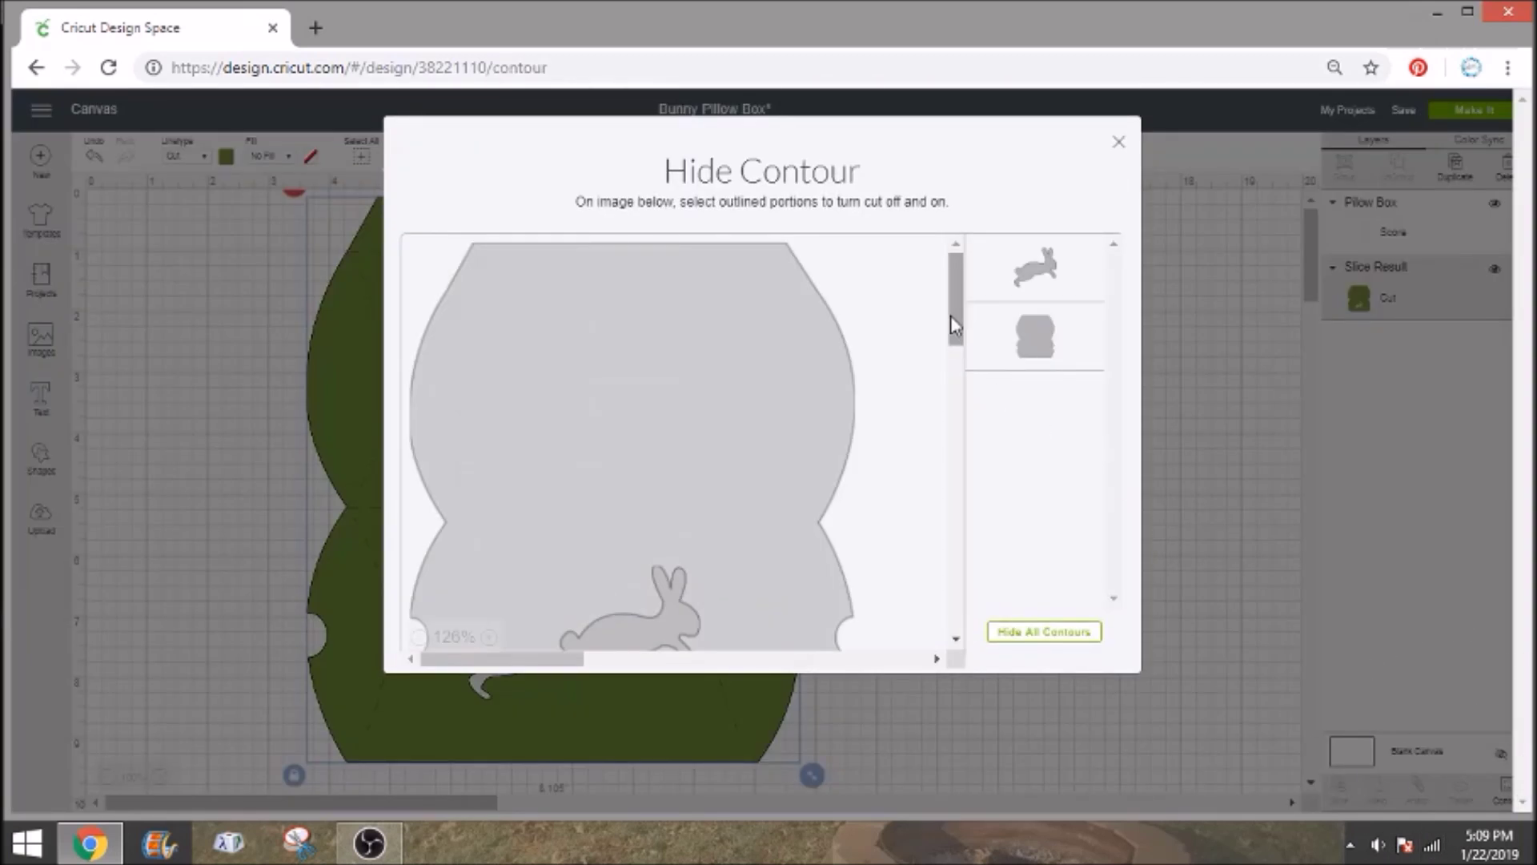
scroll(950, 325, "down", 2)
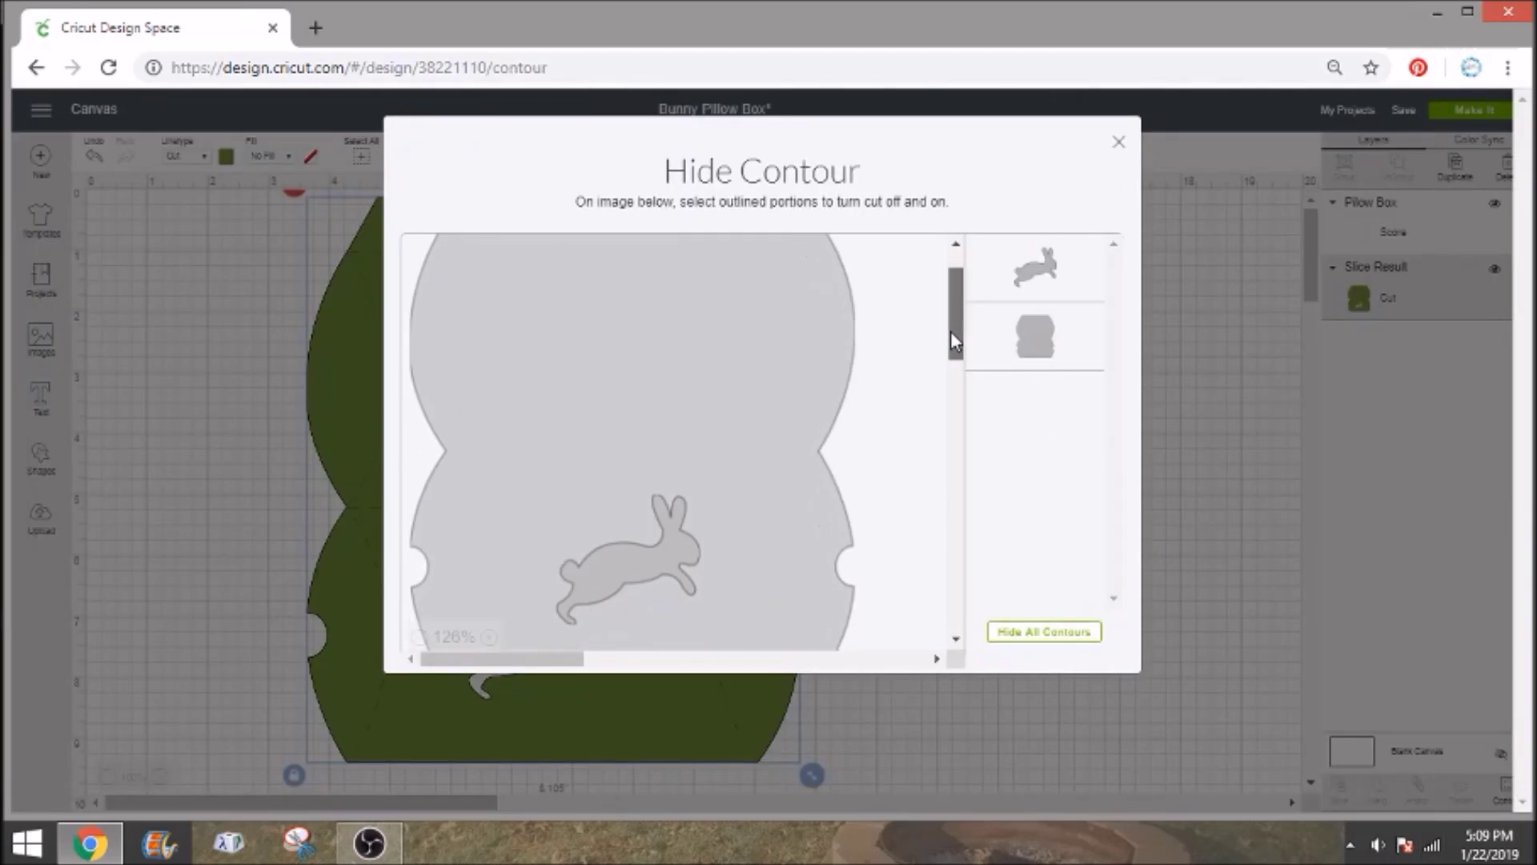
left_click(647, 554)
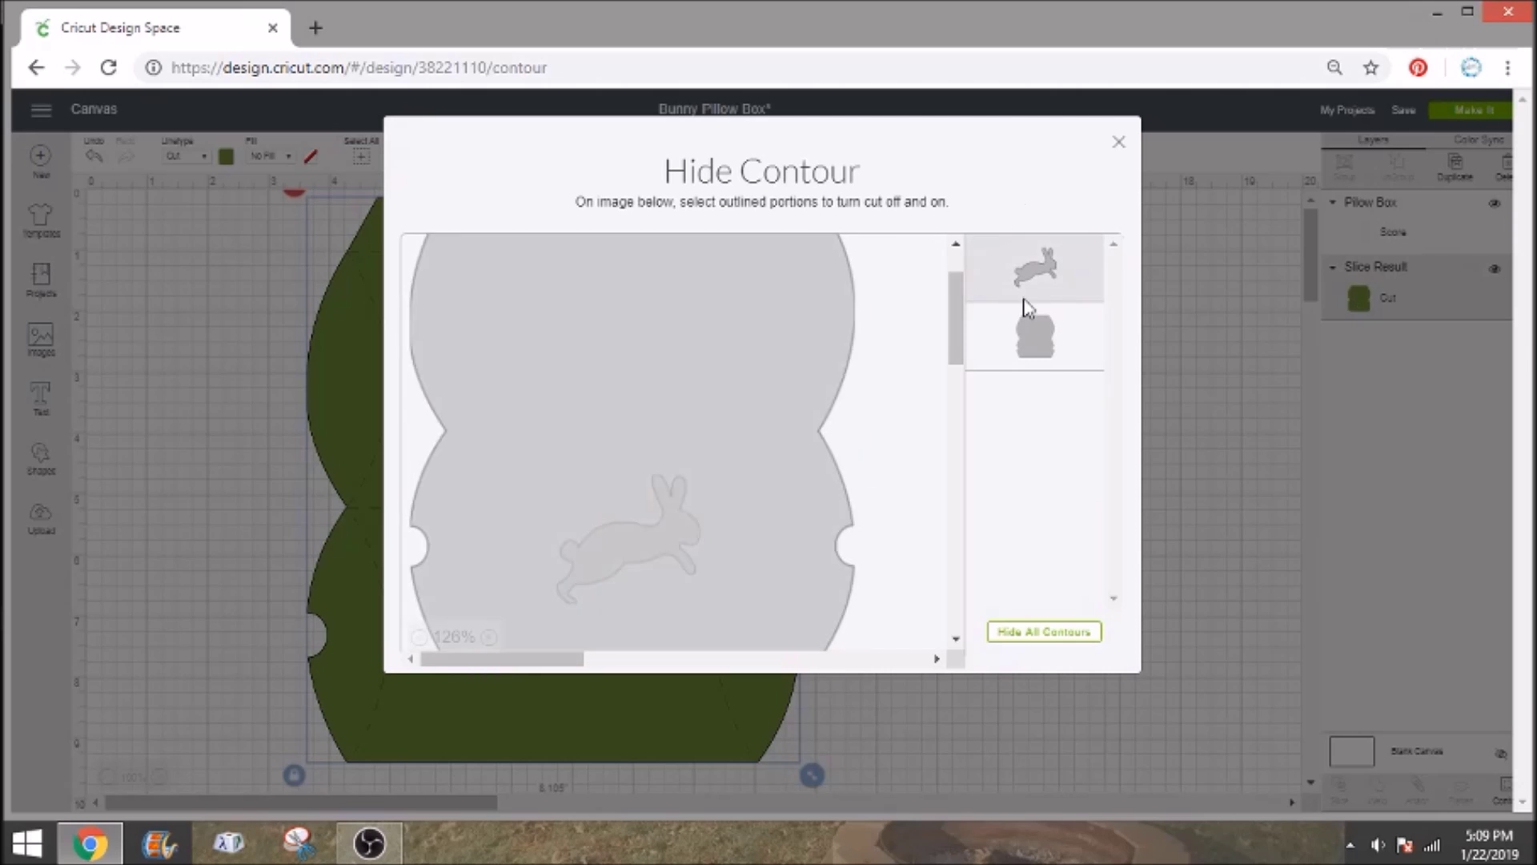
left_click(1118, 144)
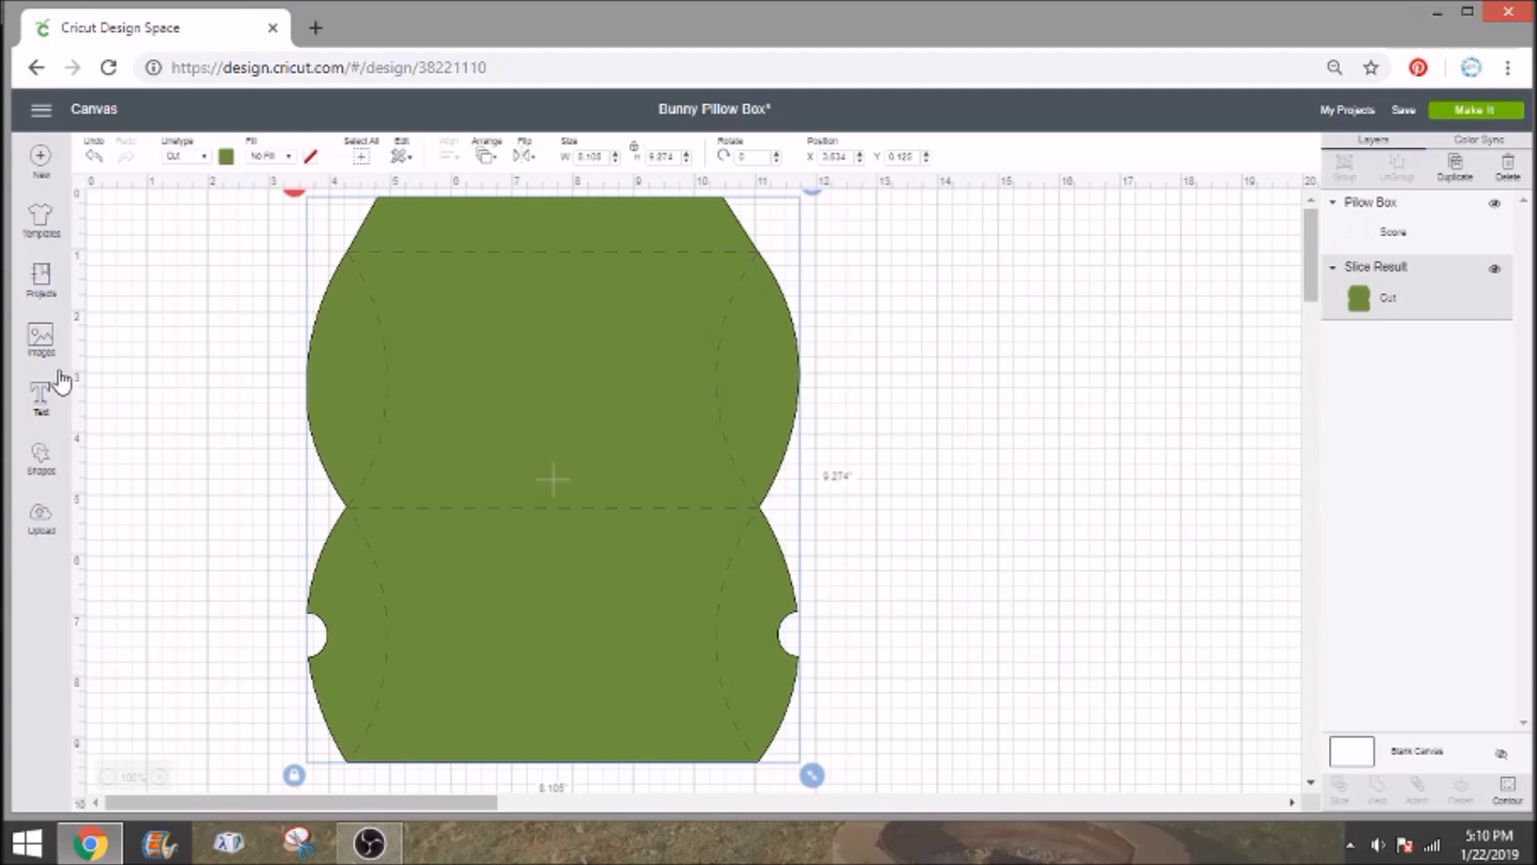
Add a circle and reshape it into a 3.5 × 1.319 in oval centred on the lower panel.
left_click(37, 460)
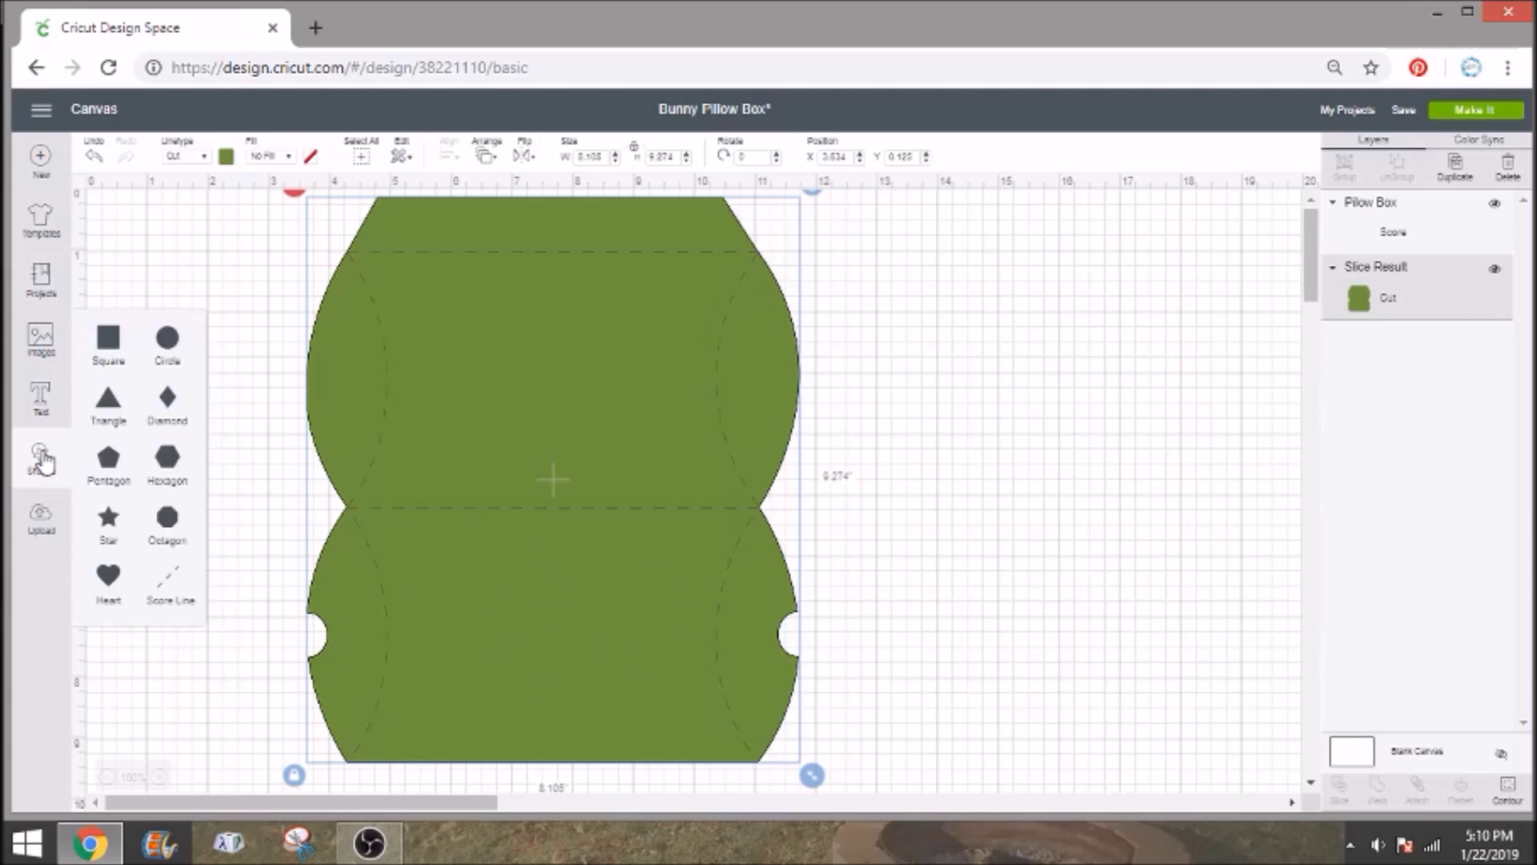
left_click(168, 344)
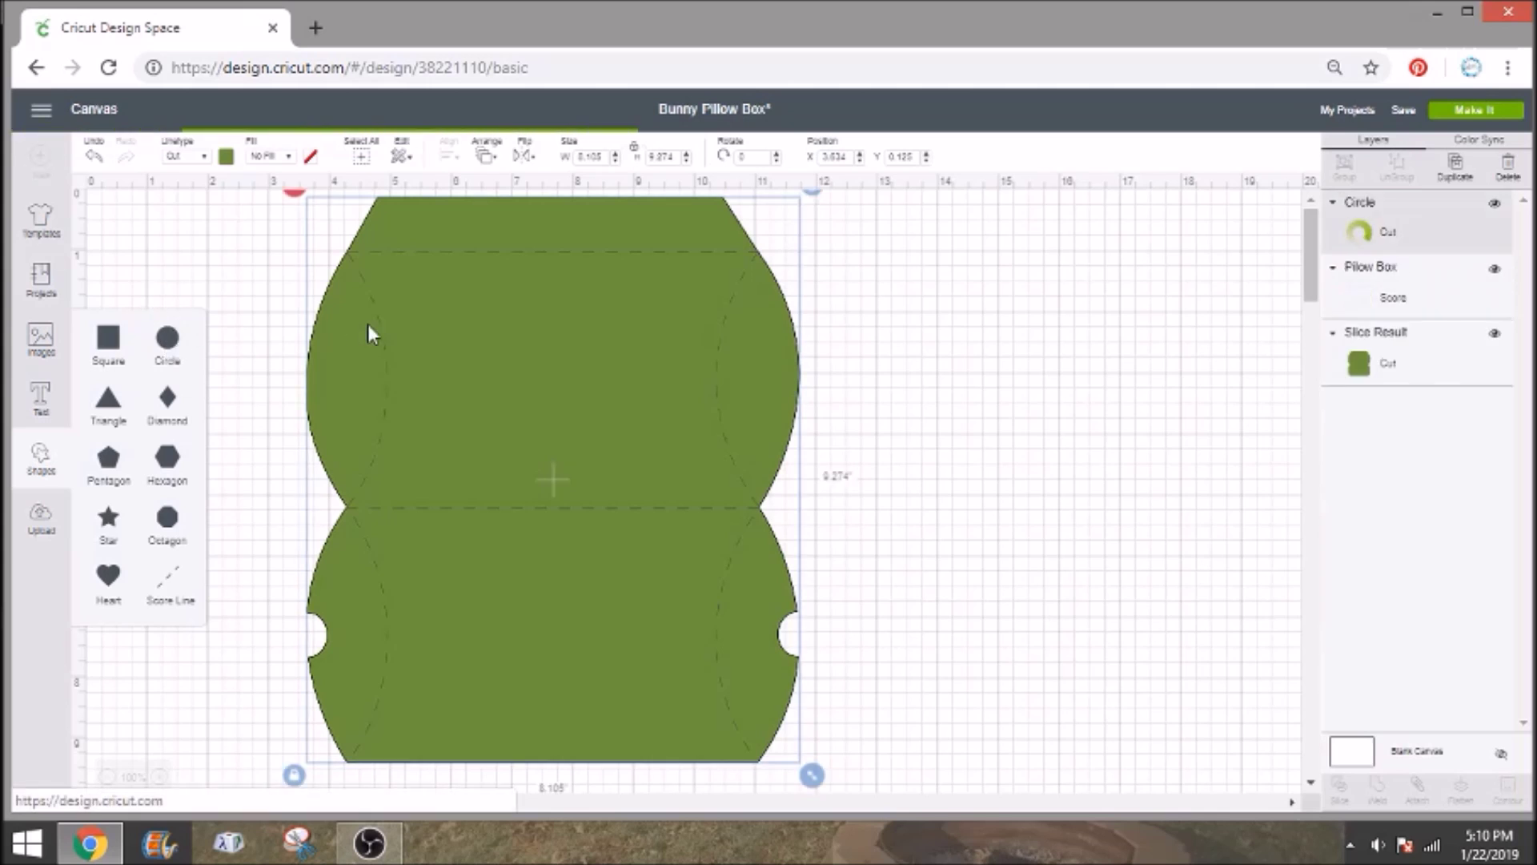
left_click_drag(309, 443, 651, 459)
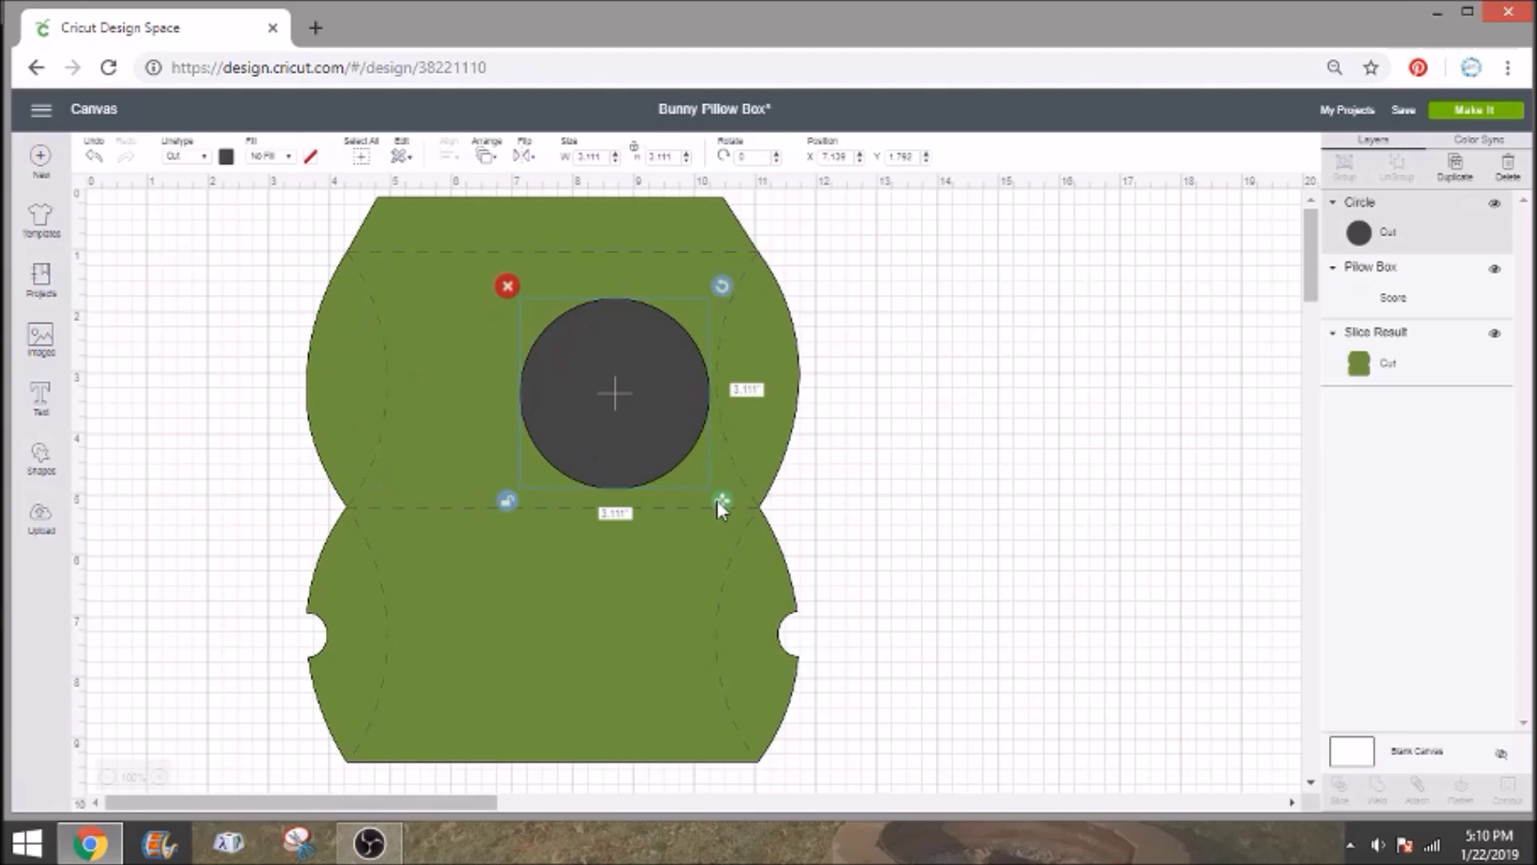
left_click_drag(718, 501, 770, 391)
left_click_drag(681, 343, 596, 626)
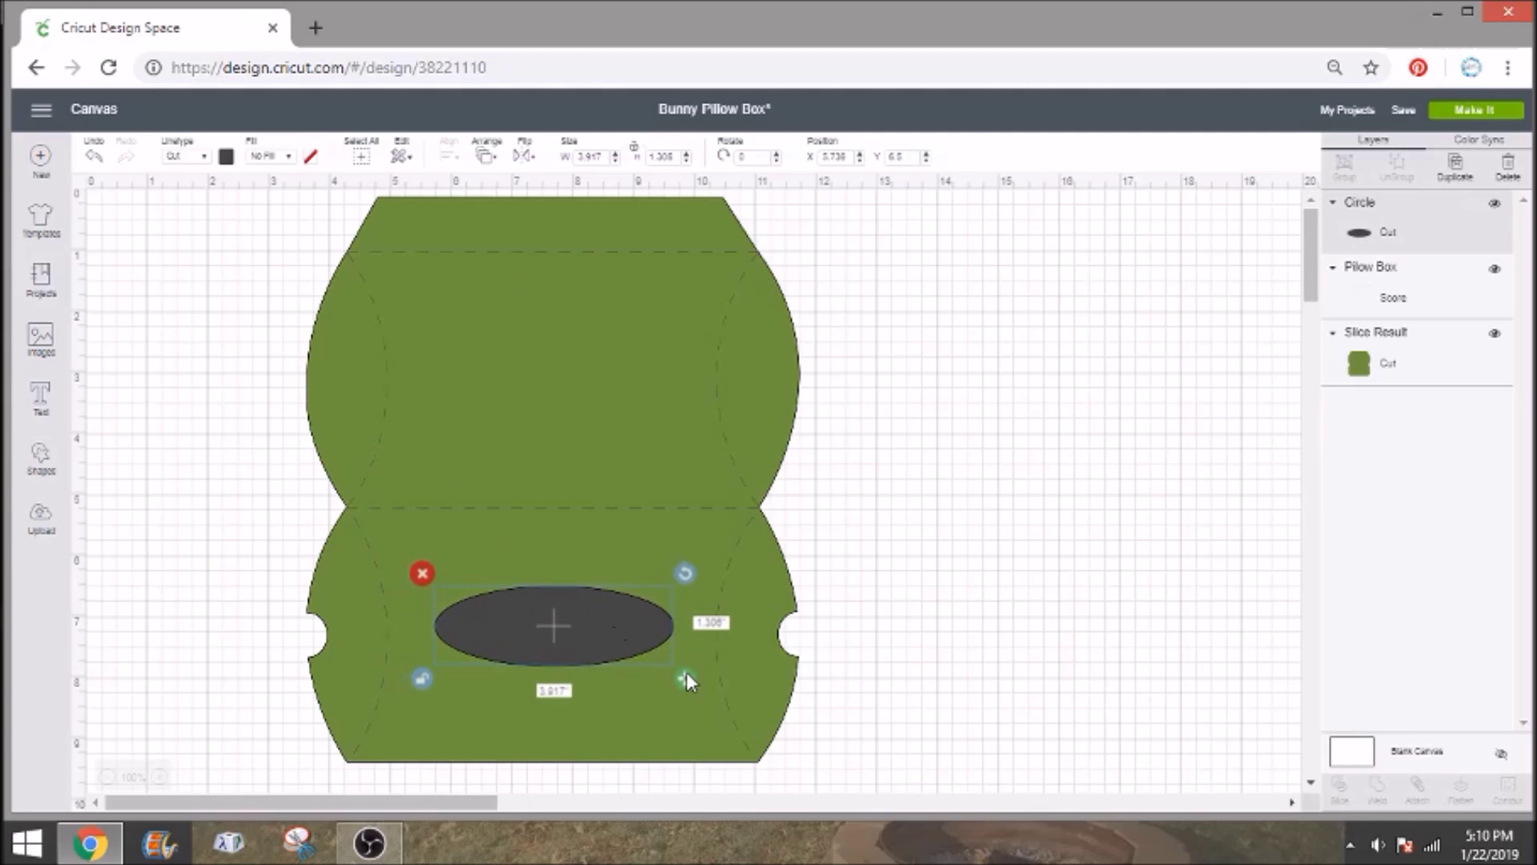
left_click_drag(686, 679, 662, 679)
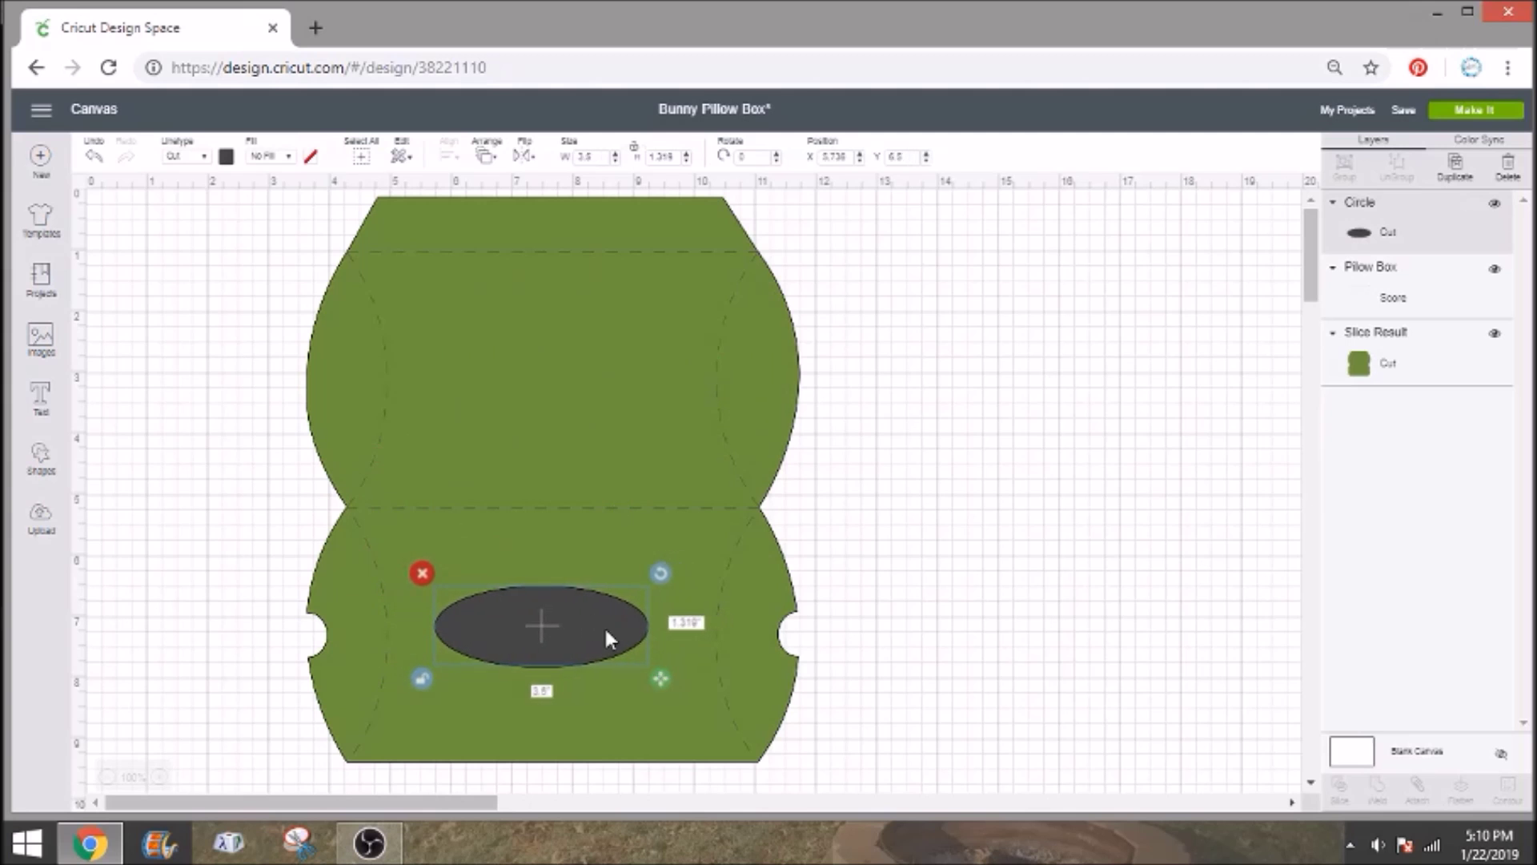
mouse_move(606, 631)
left_mouse_down()
mouse_move(636, 632)
mouse_move(630, 645)
mouse_move(623, 633)
left_mouse_up()
Slice the oval out of the green pillow box shape.
left_click(833, 614)
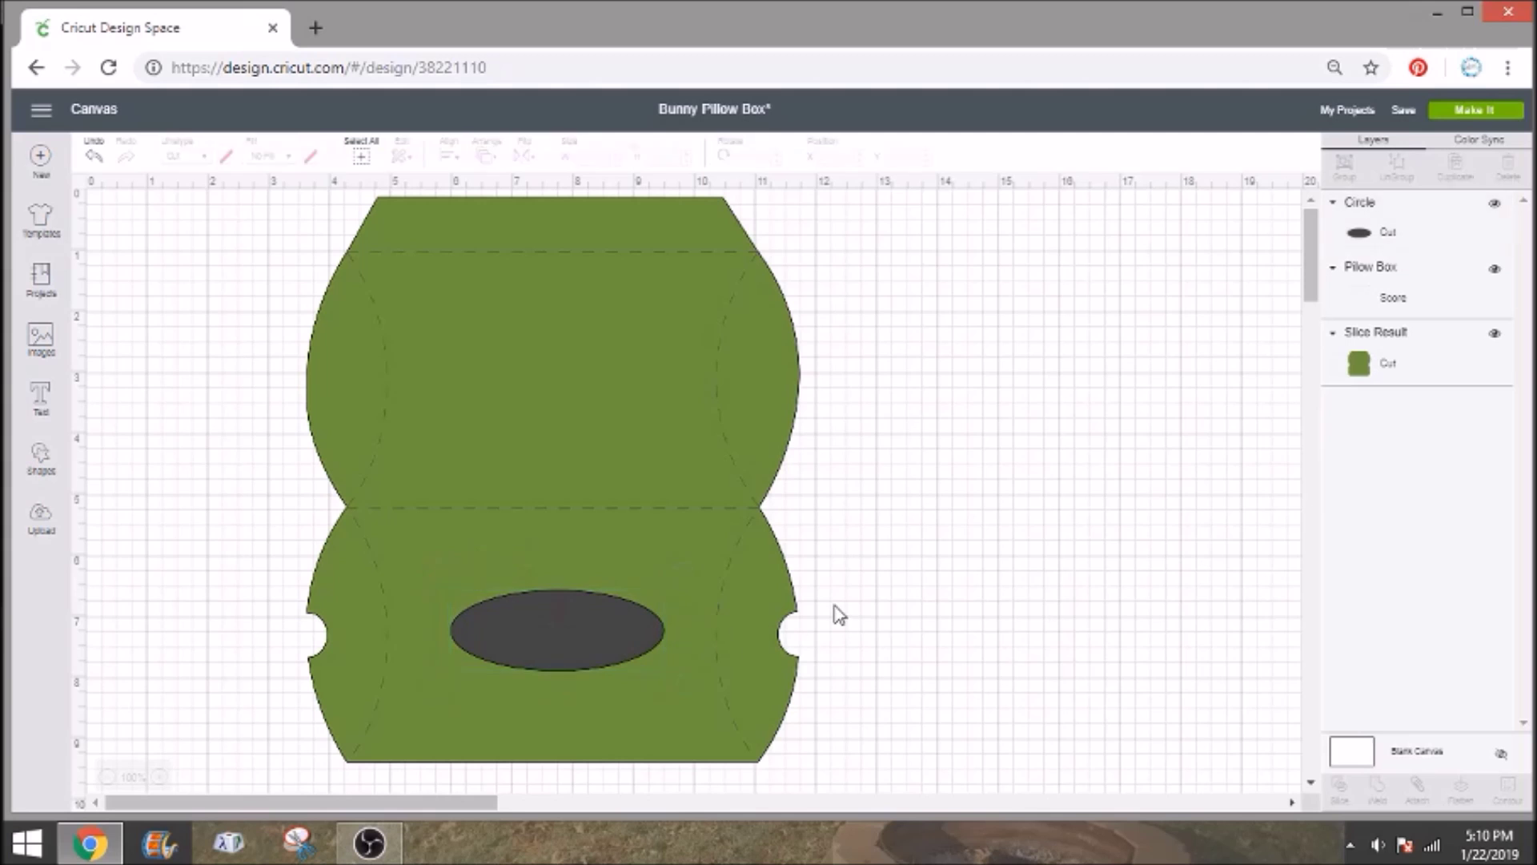
left_click(624, 647)
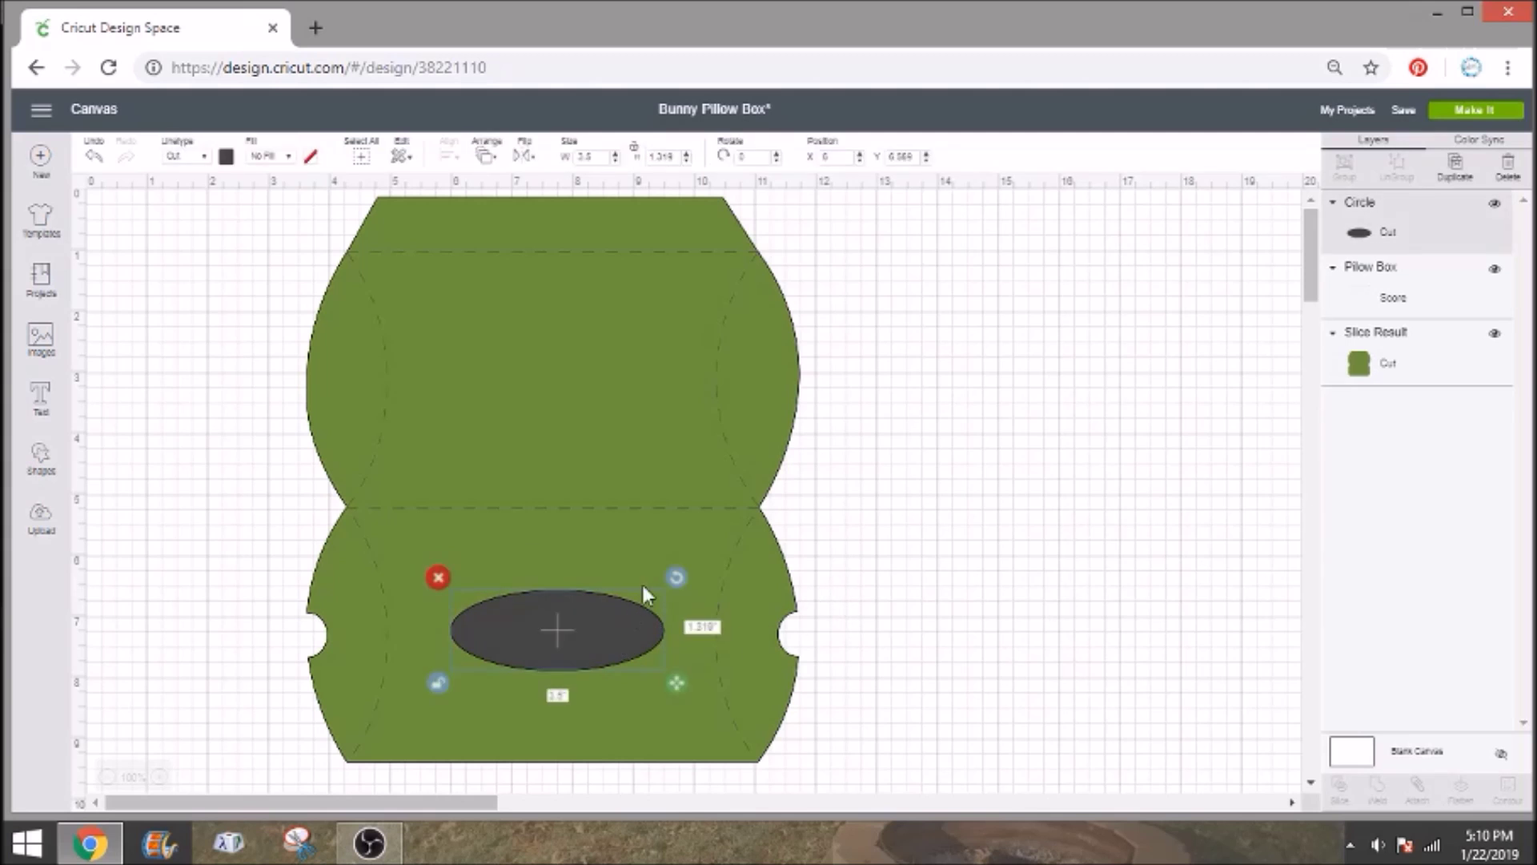
left_click(1416, 343, "shift")
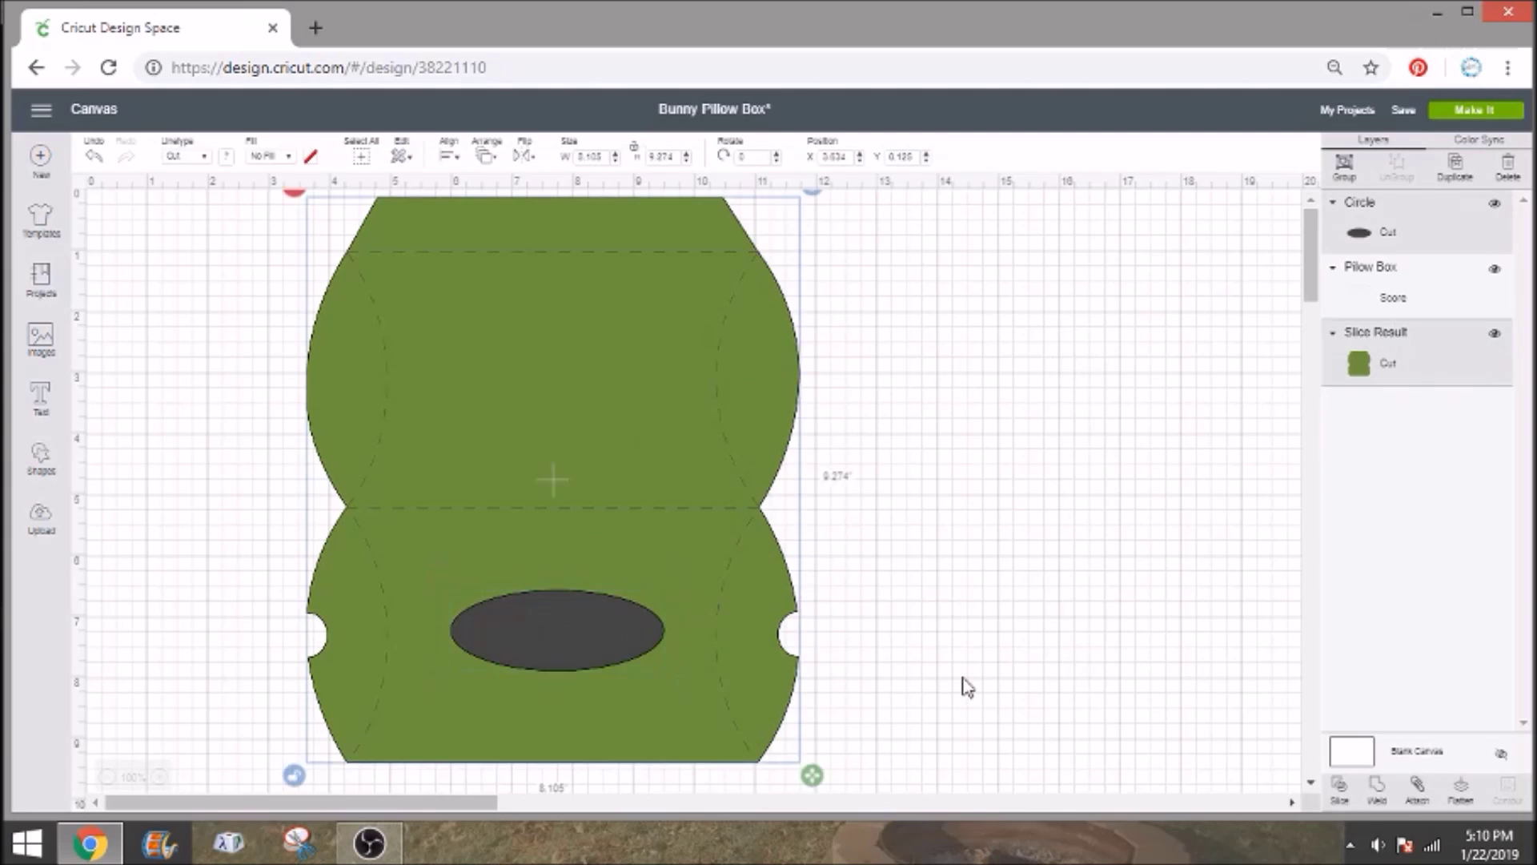
left_click(1337, 791)
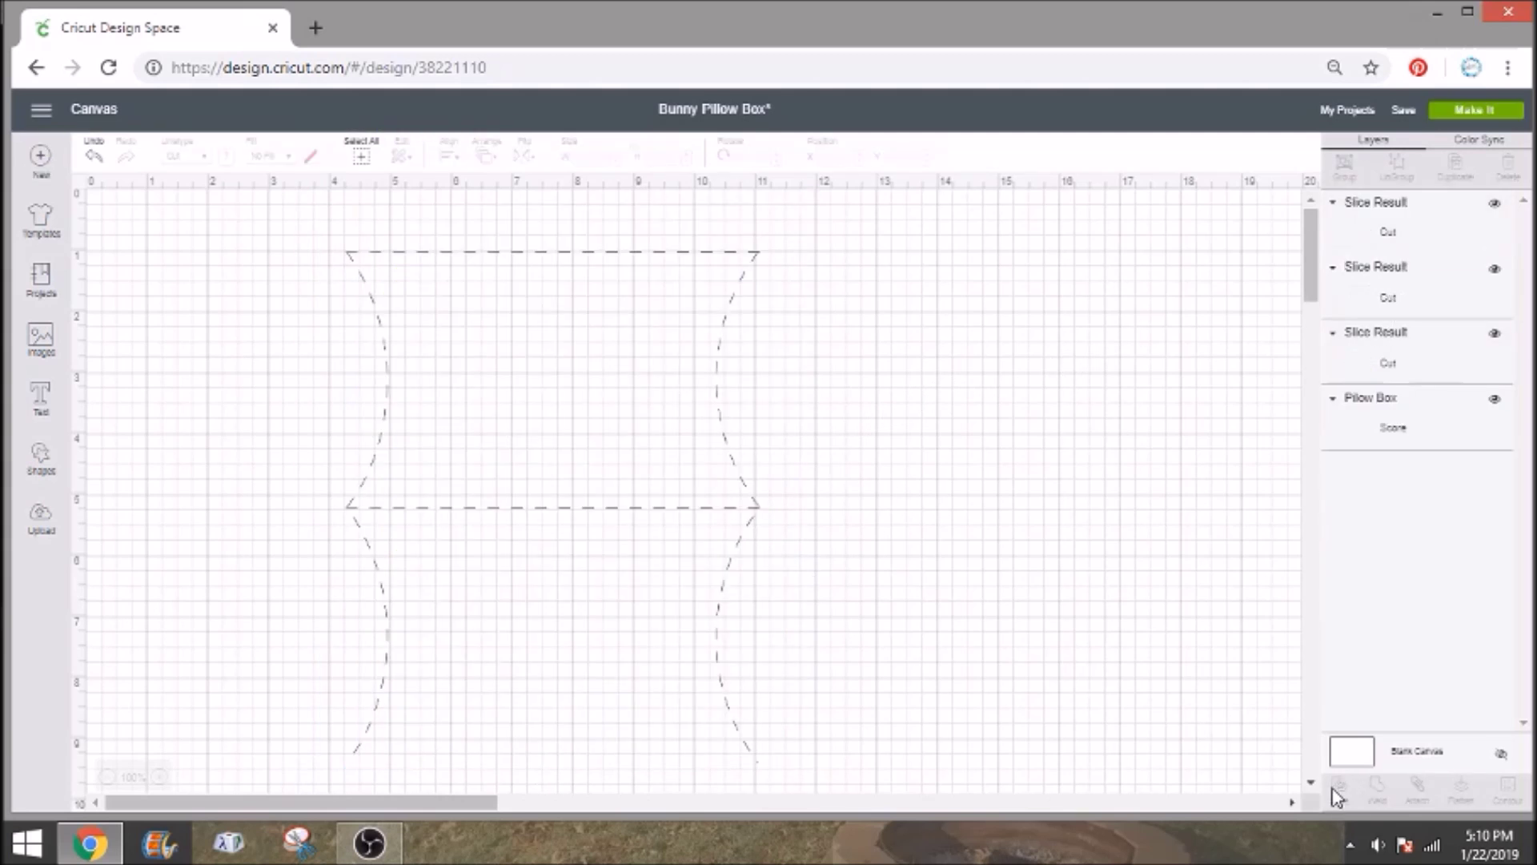
Delete the two leftover oval pieces, leaving an oval window in the box.
left_click(570, 636)
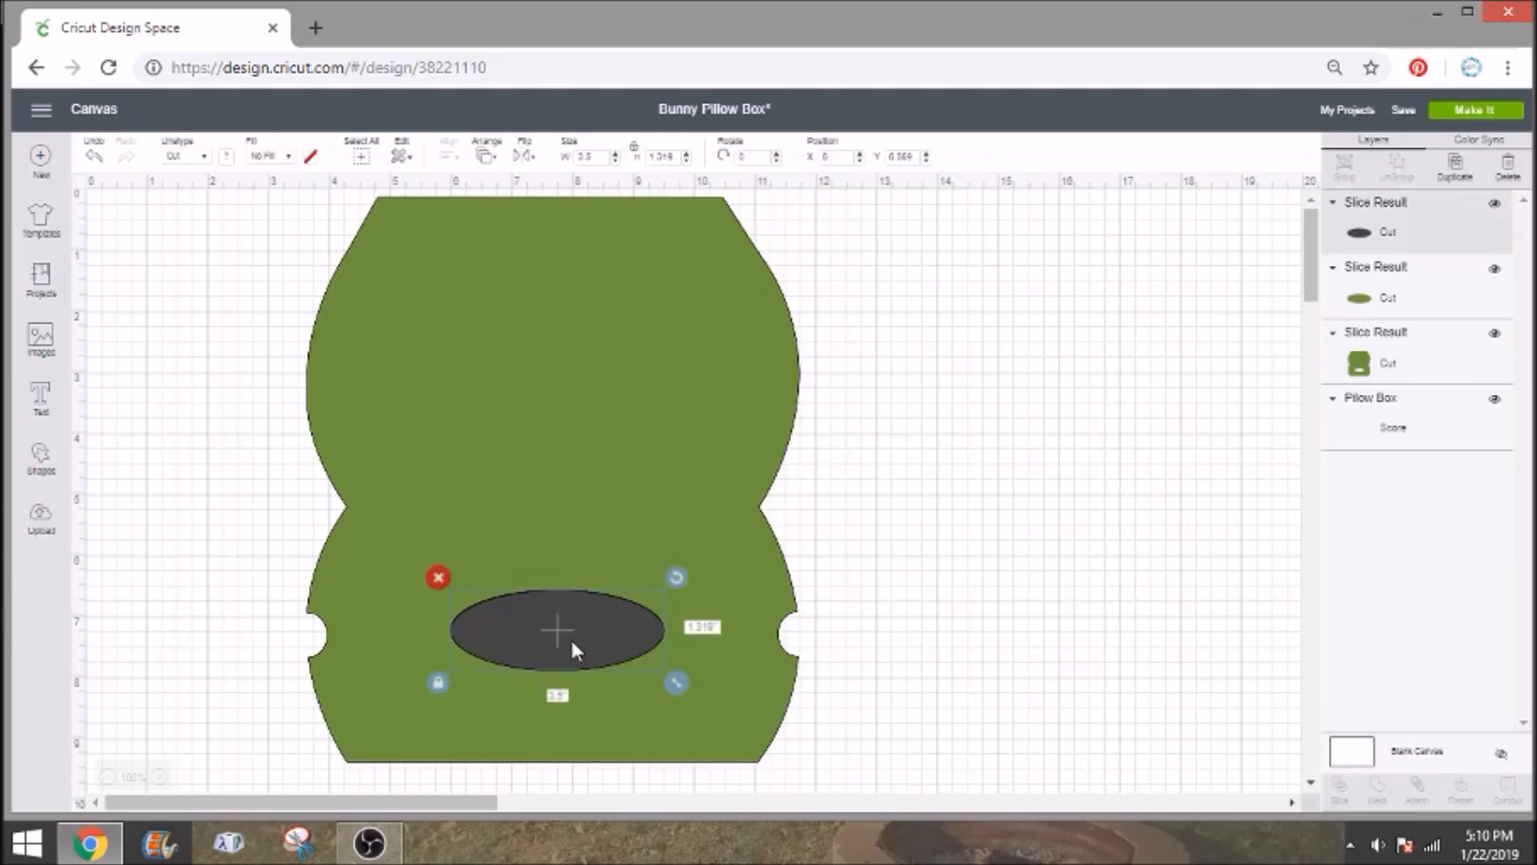
key("Delete")
left_click(528, 616)
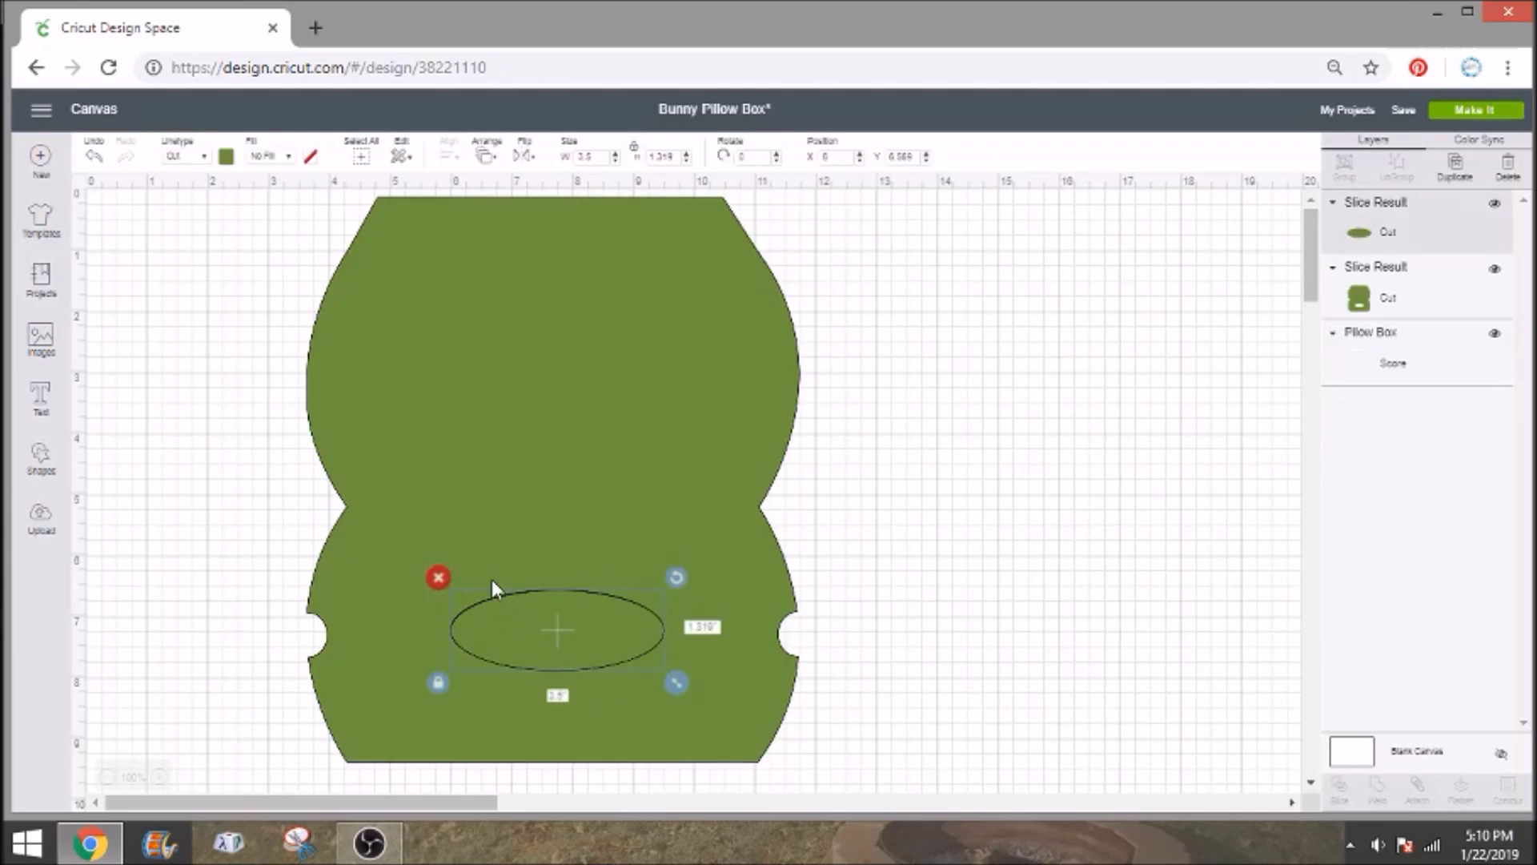
left_click(438, 577)
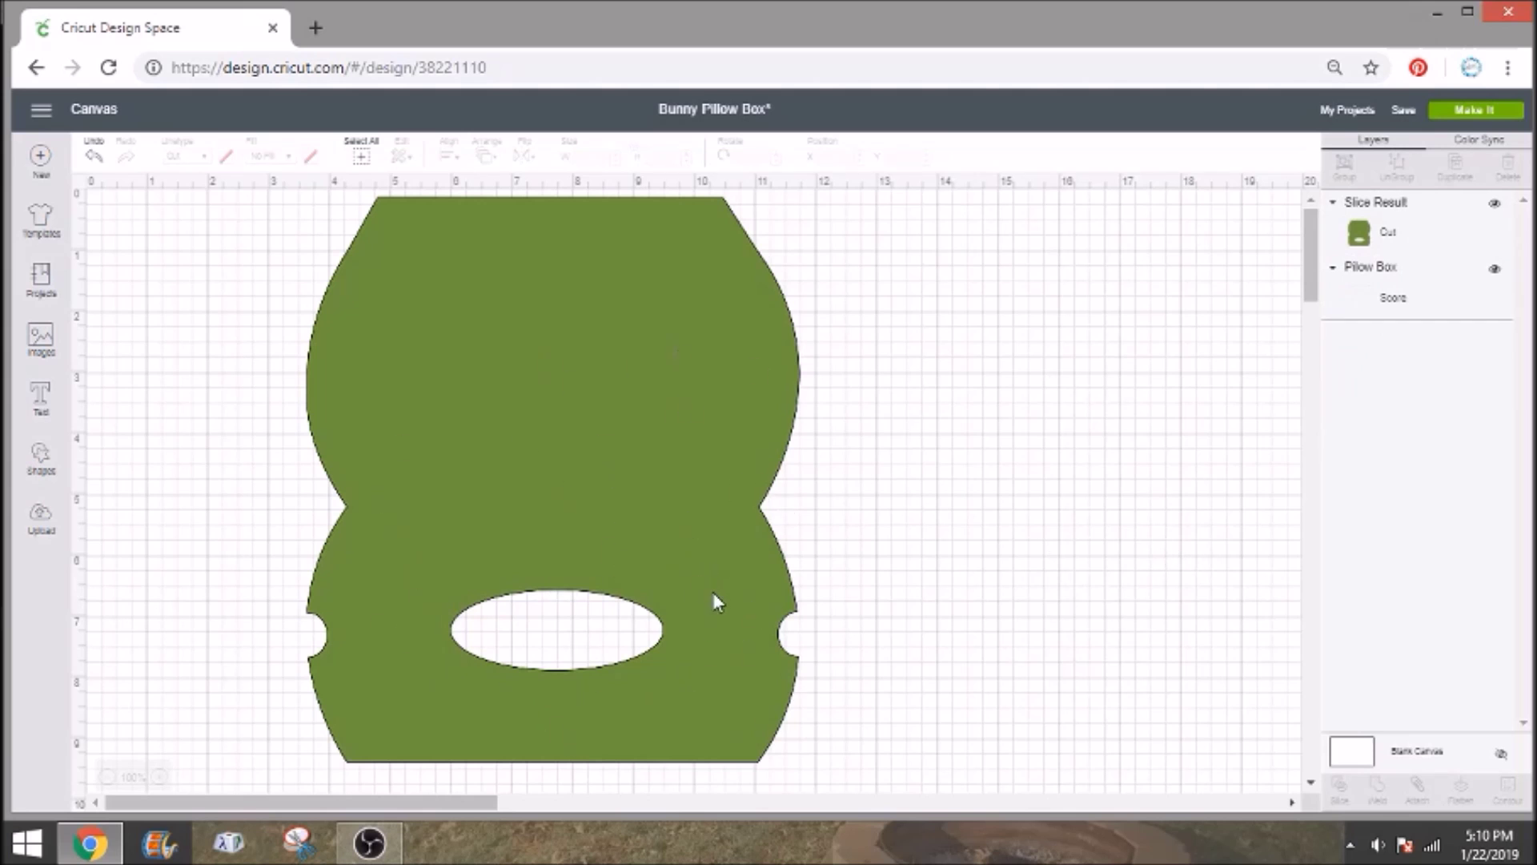
left_click(1429, 221)
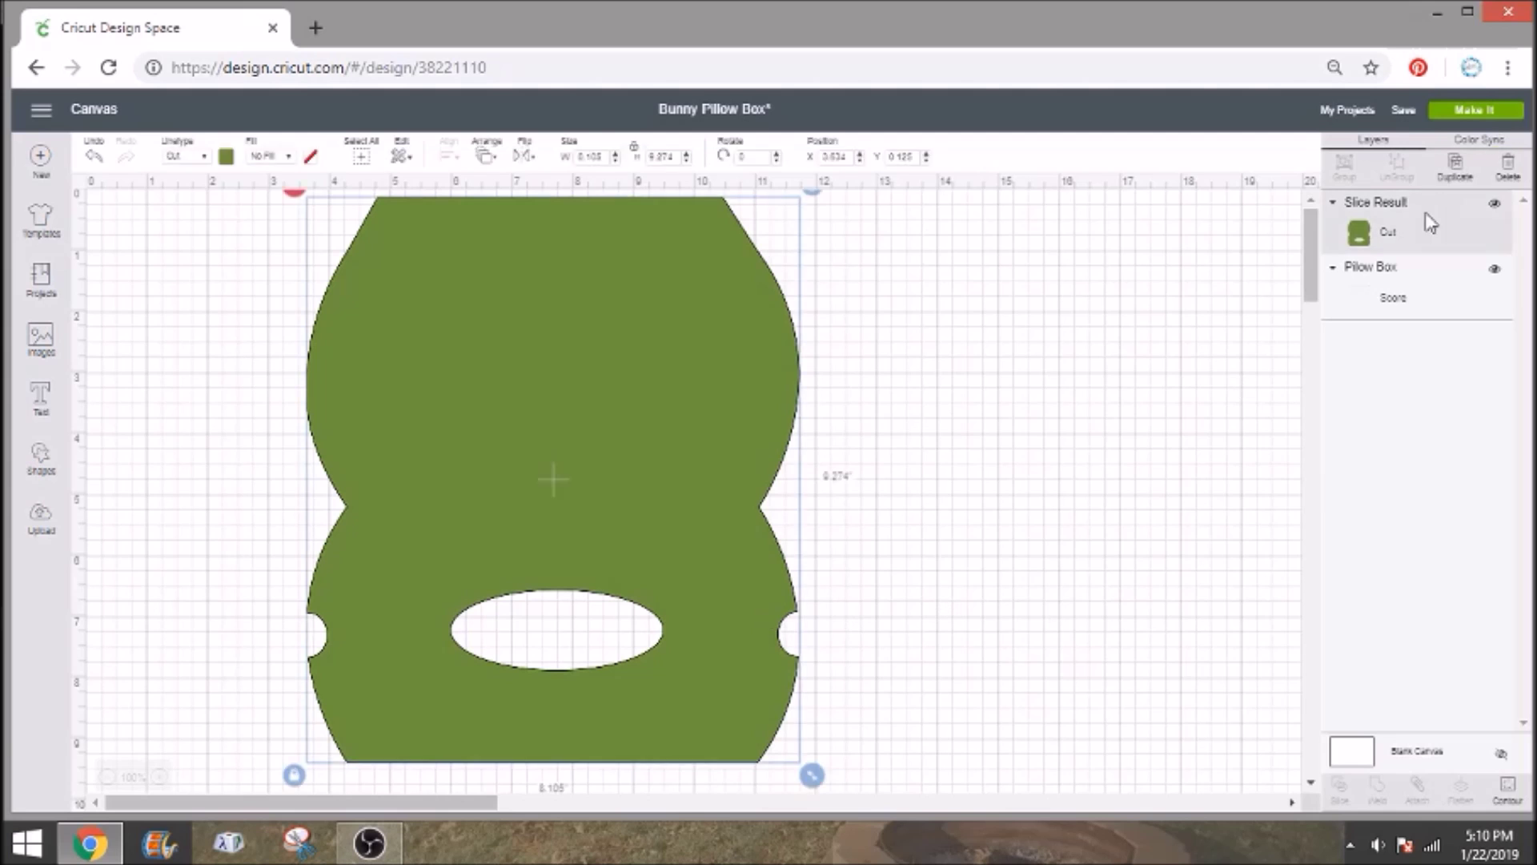
Try attaching the score lines to the green cut shape, then undo it.
left_click(1419, 267, "shift")
left_click(1418, 791)
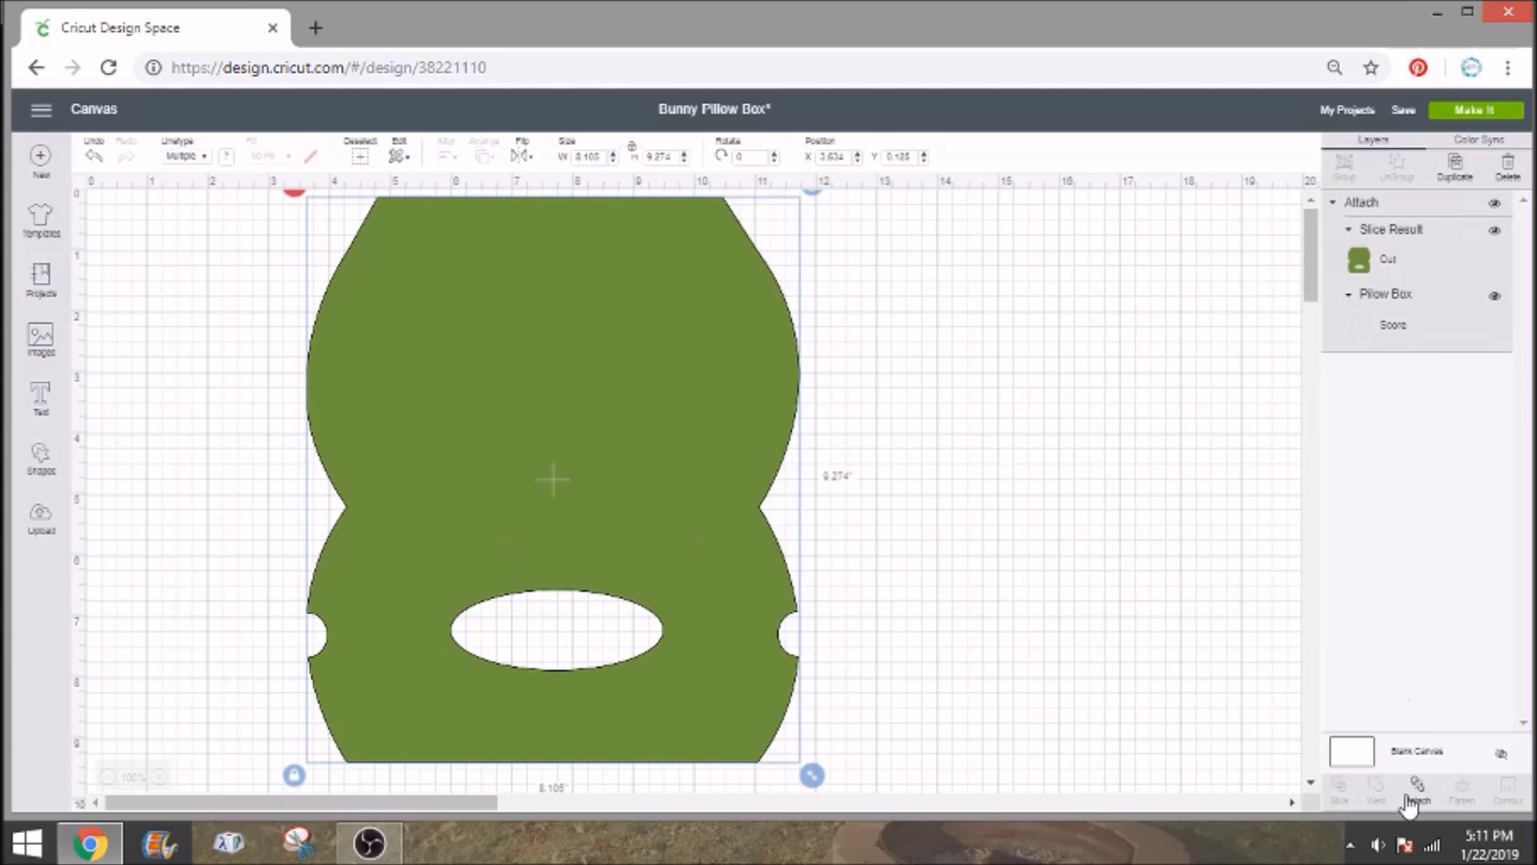
left_click(1415, 796)
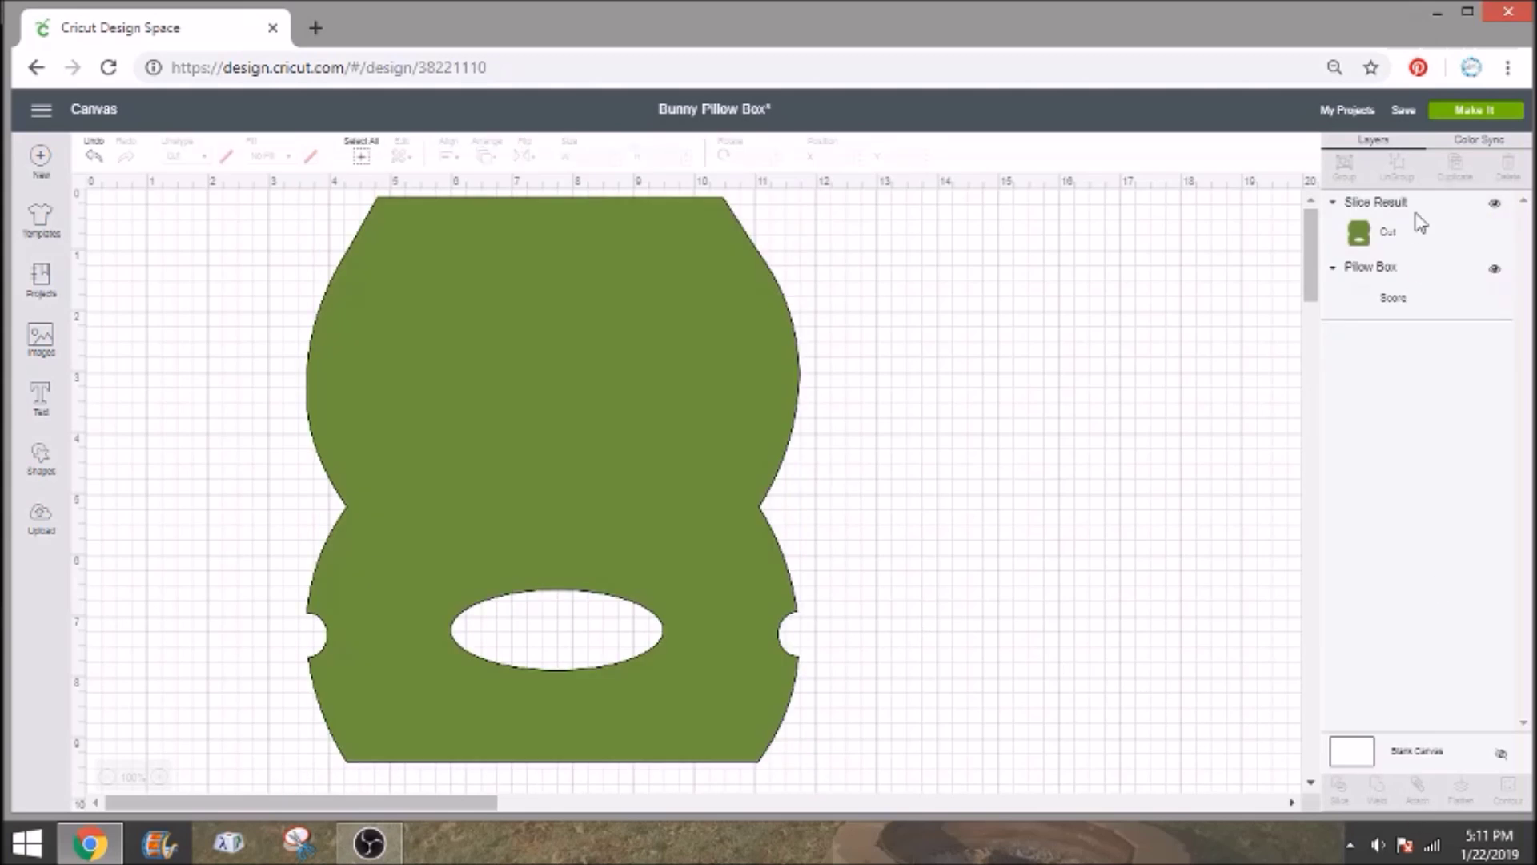
Send the green cut shape behind the score lines and attach the two layers together.
left_click(1420, 224)
right_click(727, 361)
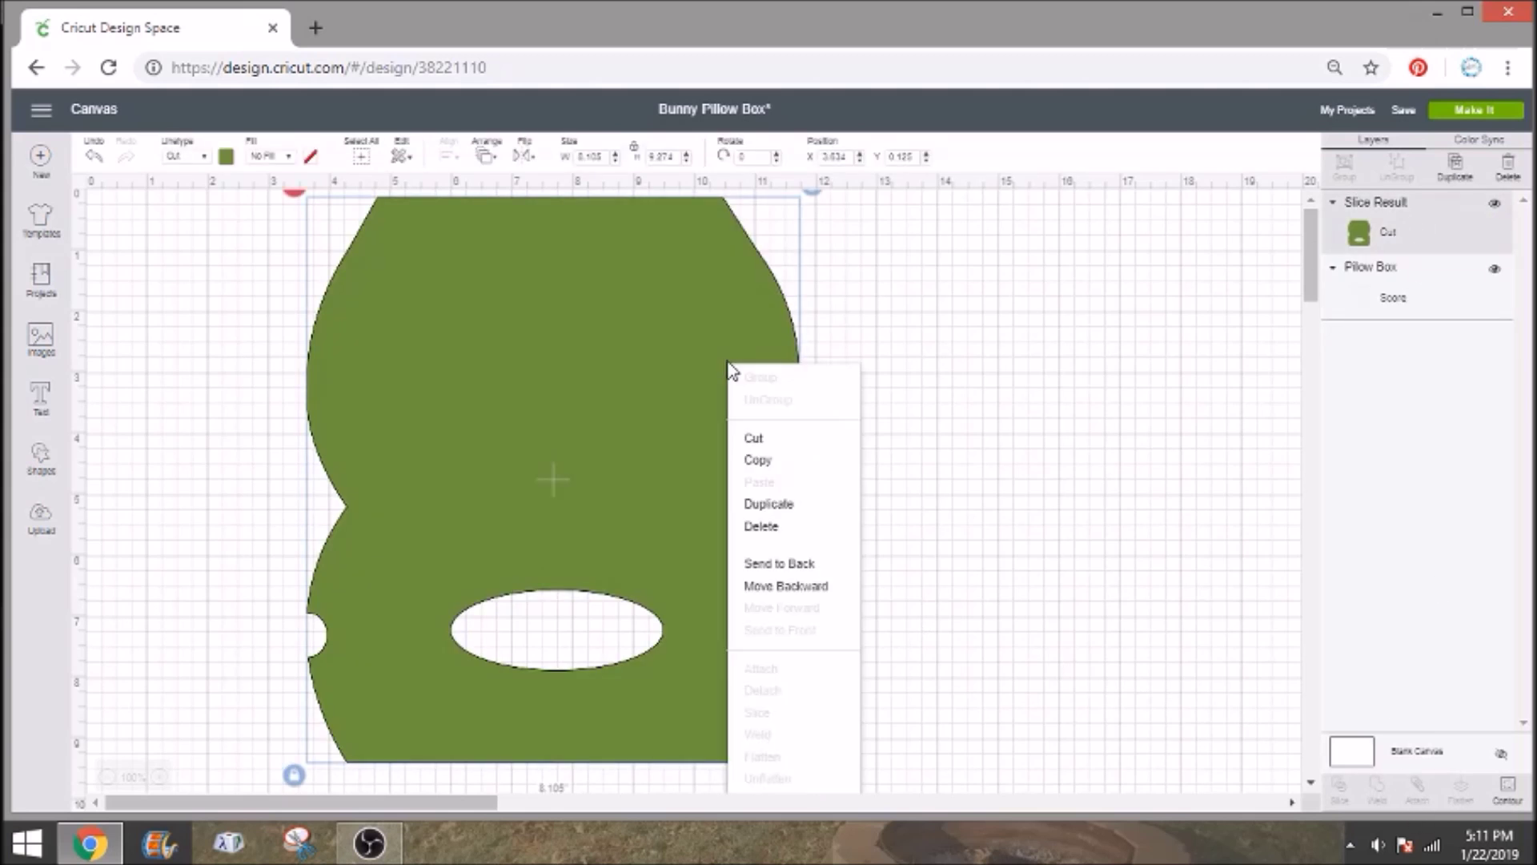
left_click(765, 565)
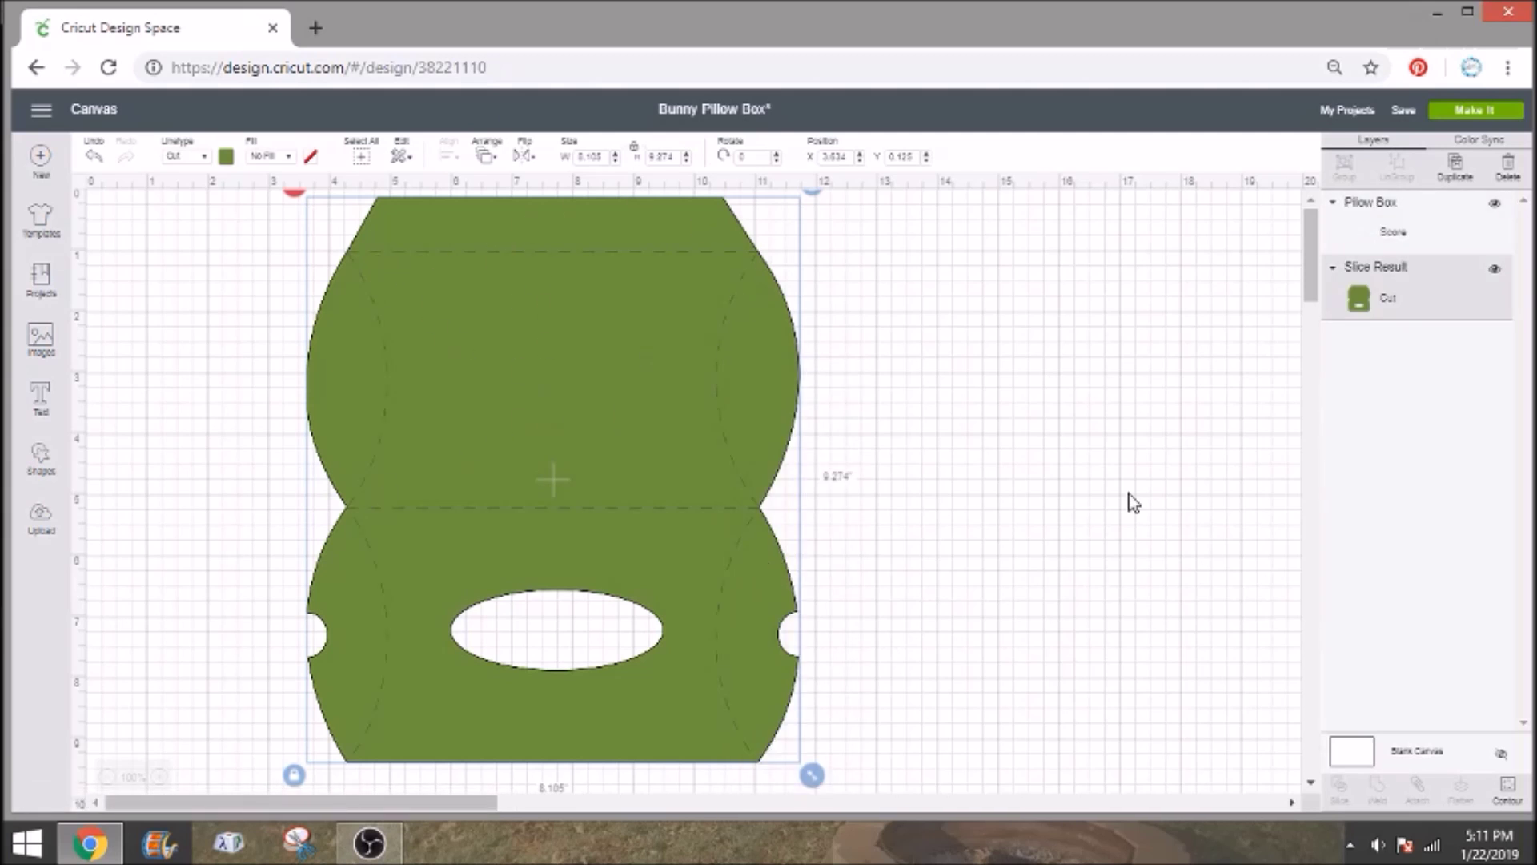
left_click(1117, 617)
left_click_drag(1019, 711, 410, 306)
left_click(1416, 801)
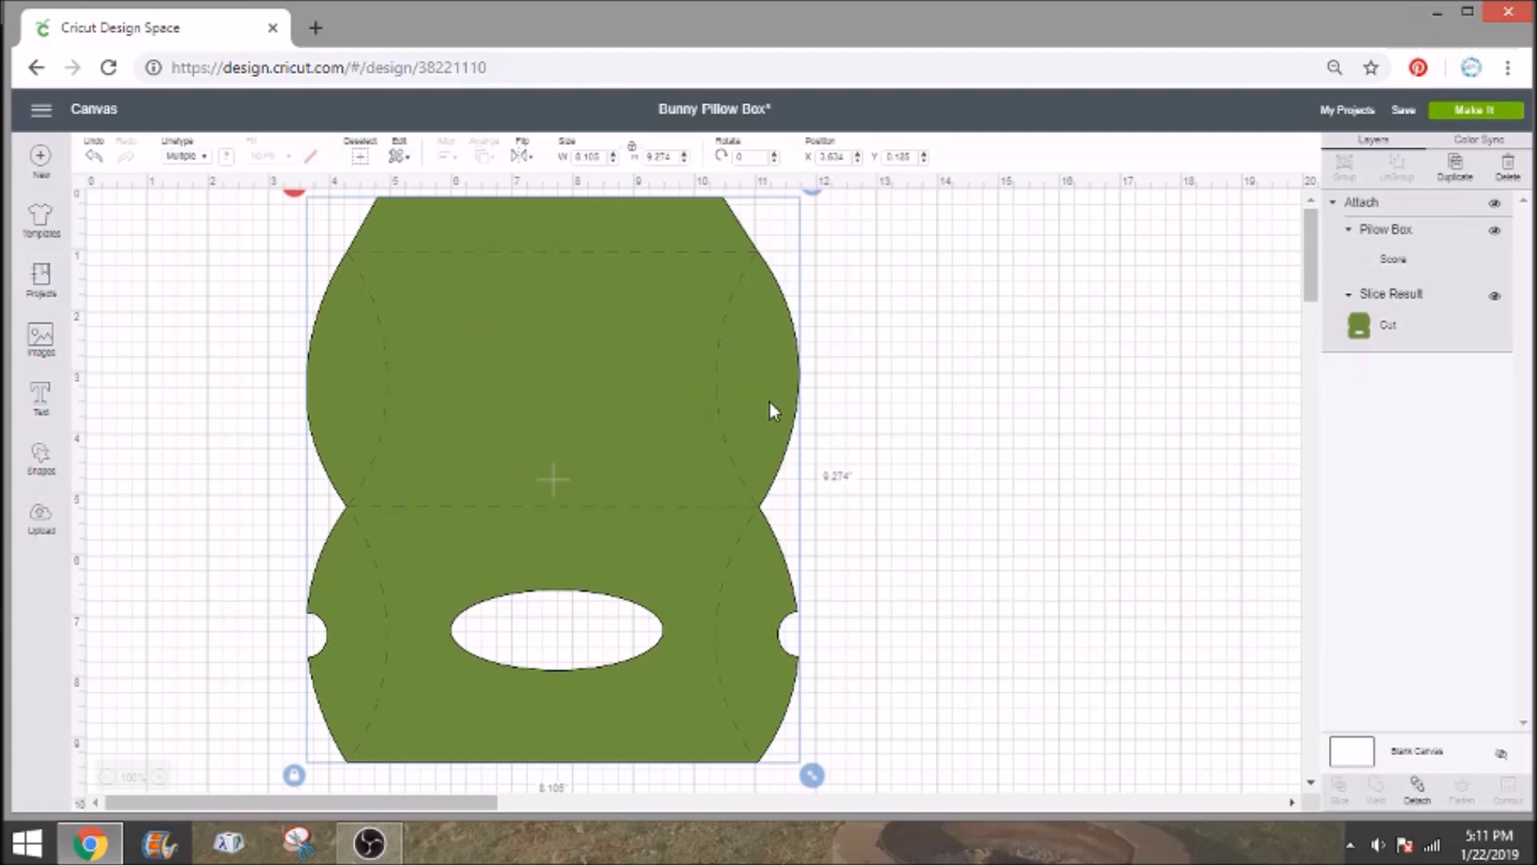
Add the text 'Tissues for' and place it on the box's middle panel.
left_click(42, 410)
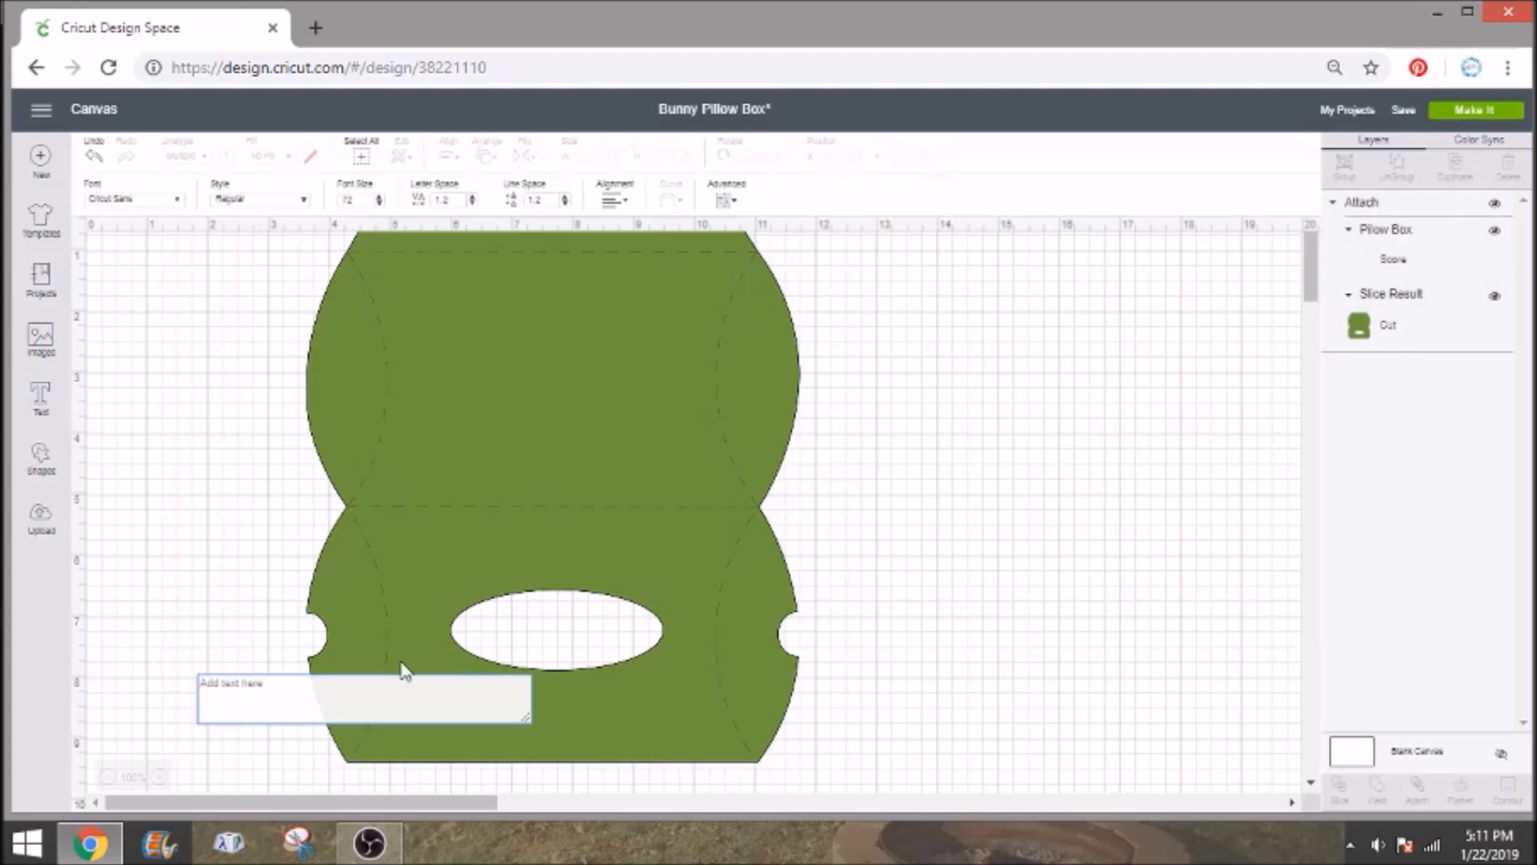
type("T")
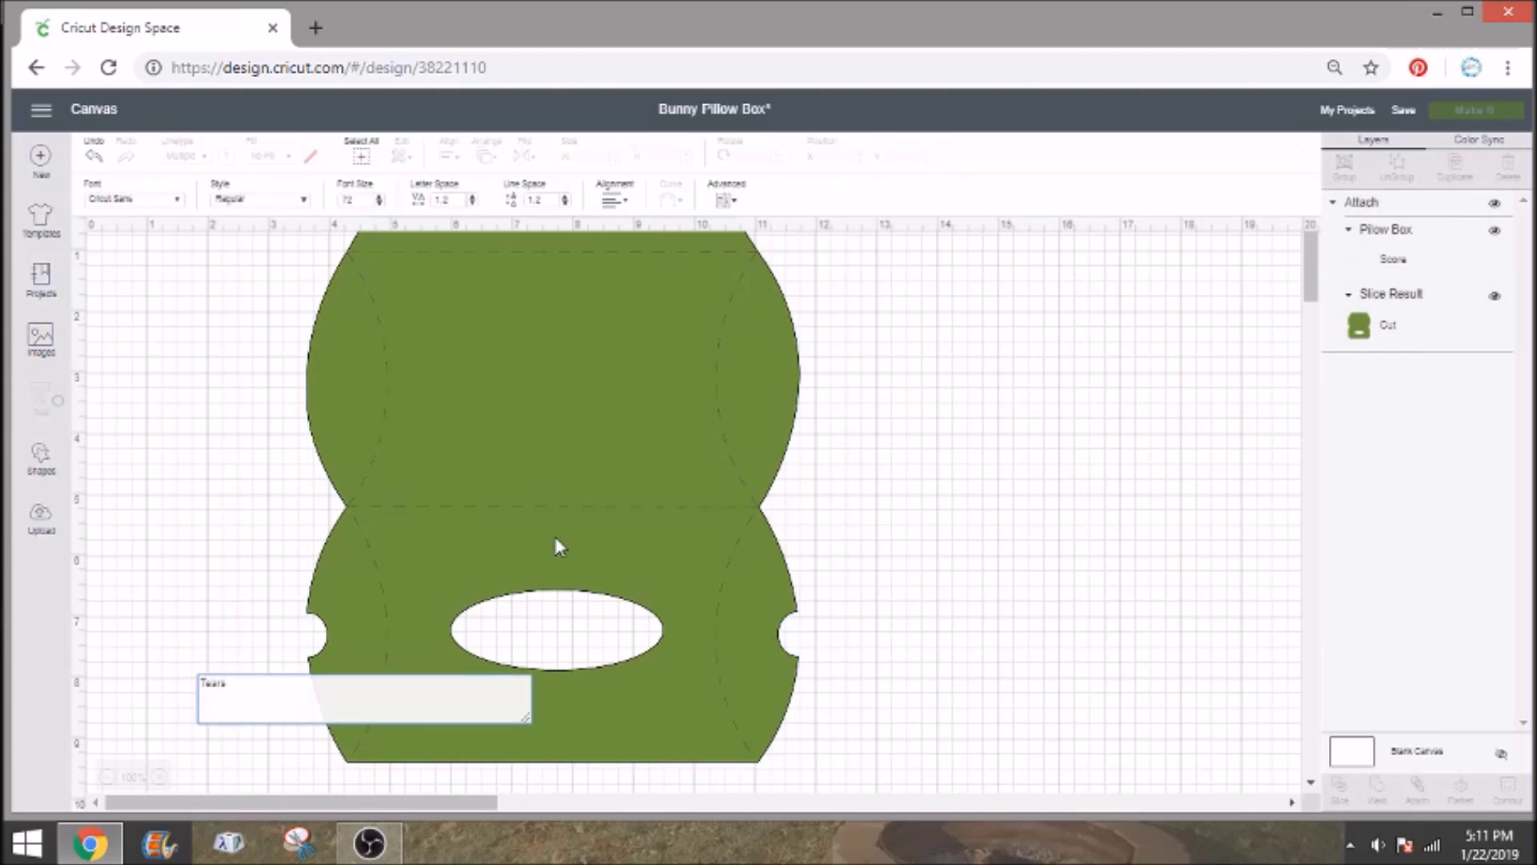
type("ears")
key("BackSpace")
key("BackSpace")
key("BackSpace")
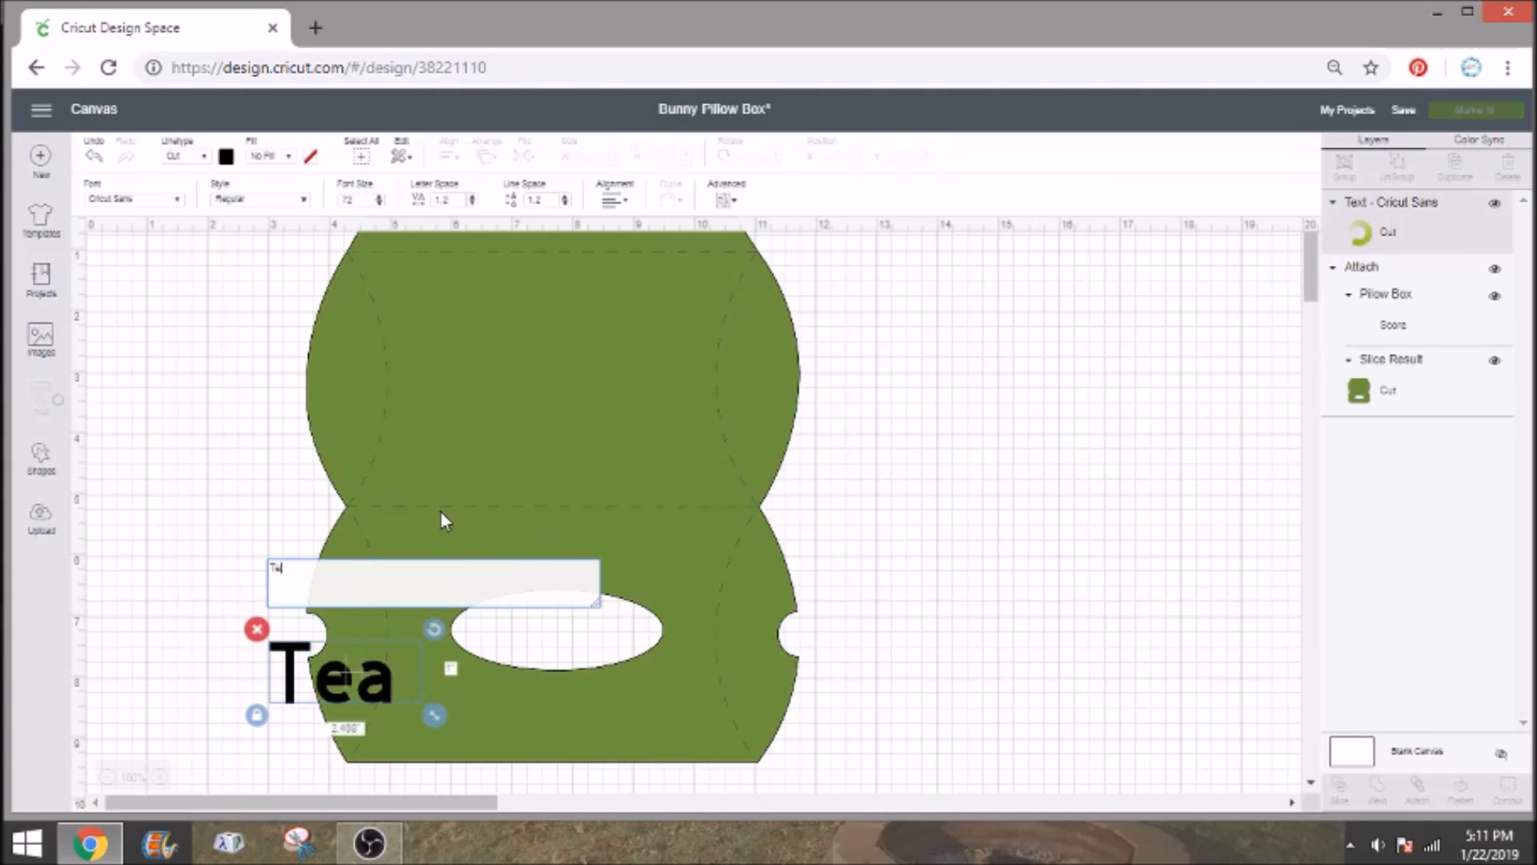
key("BackSpace")
type("issues fo")
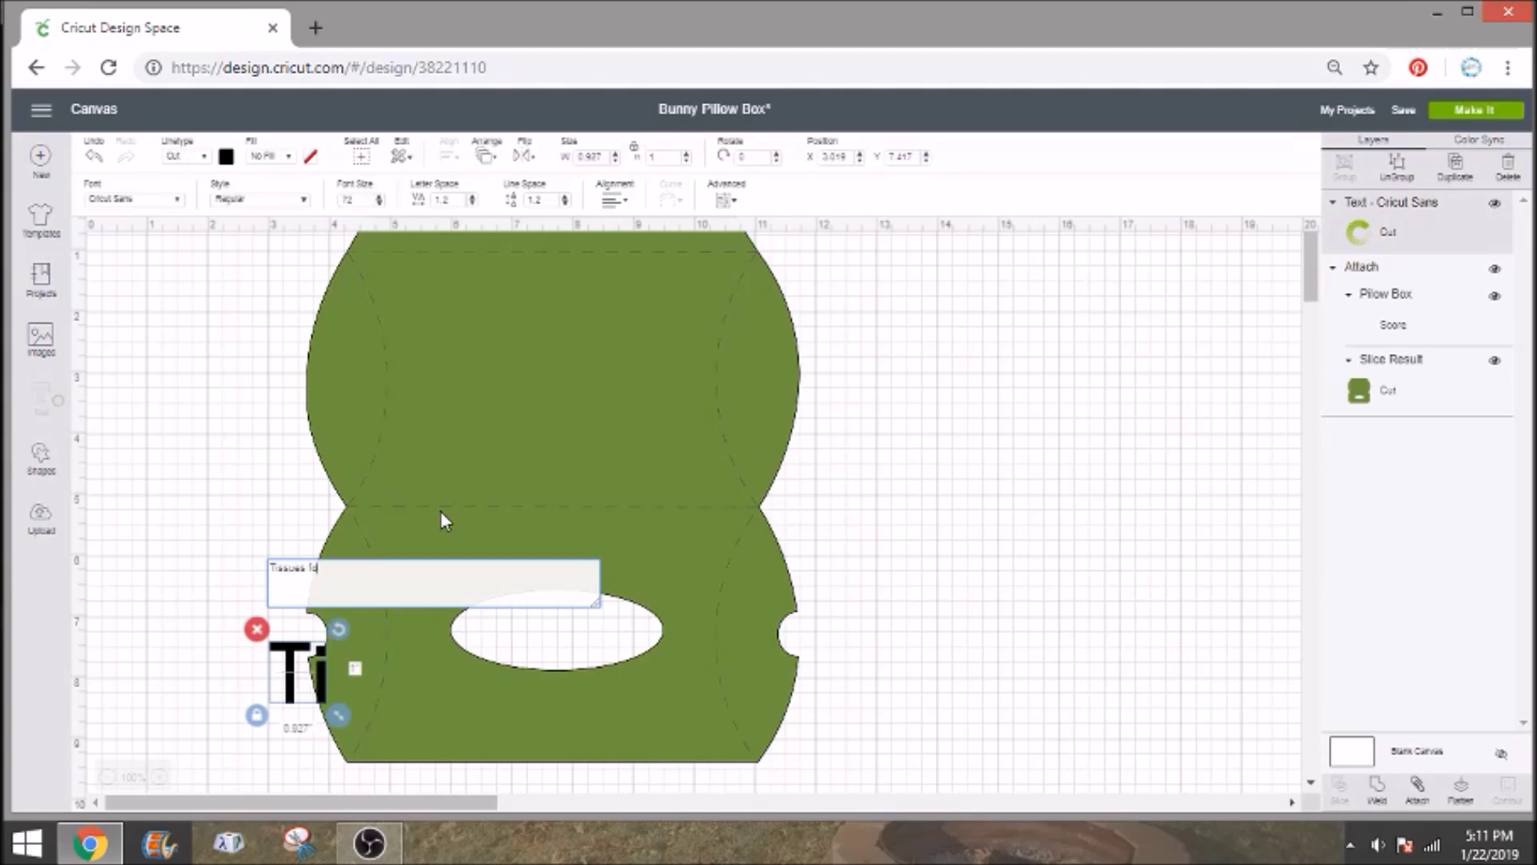
type("r")
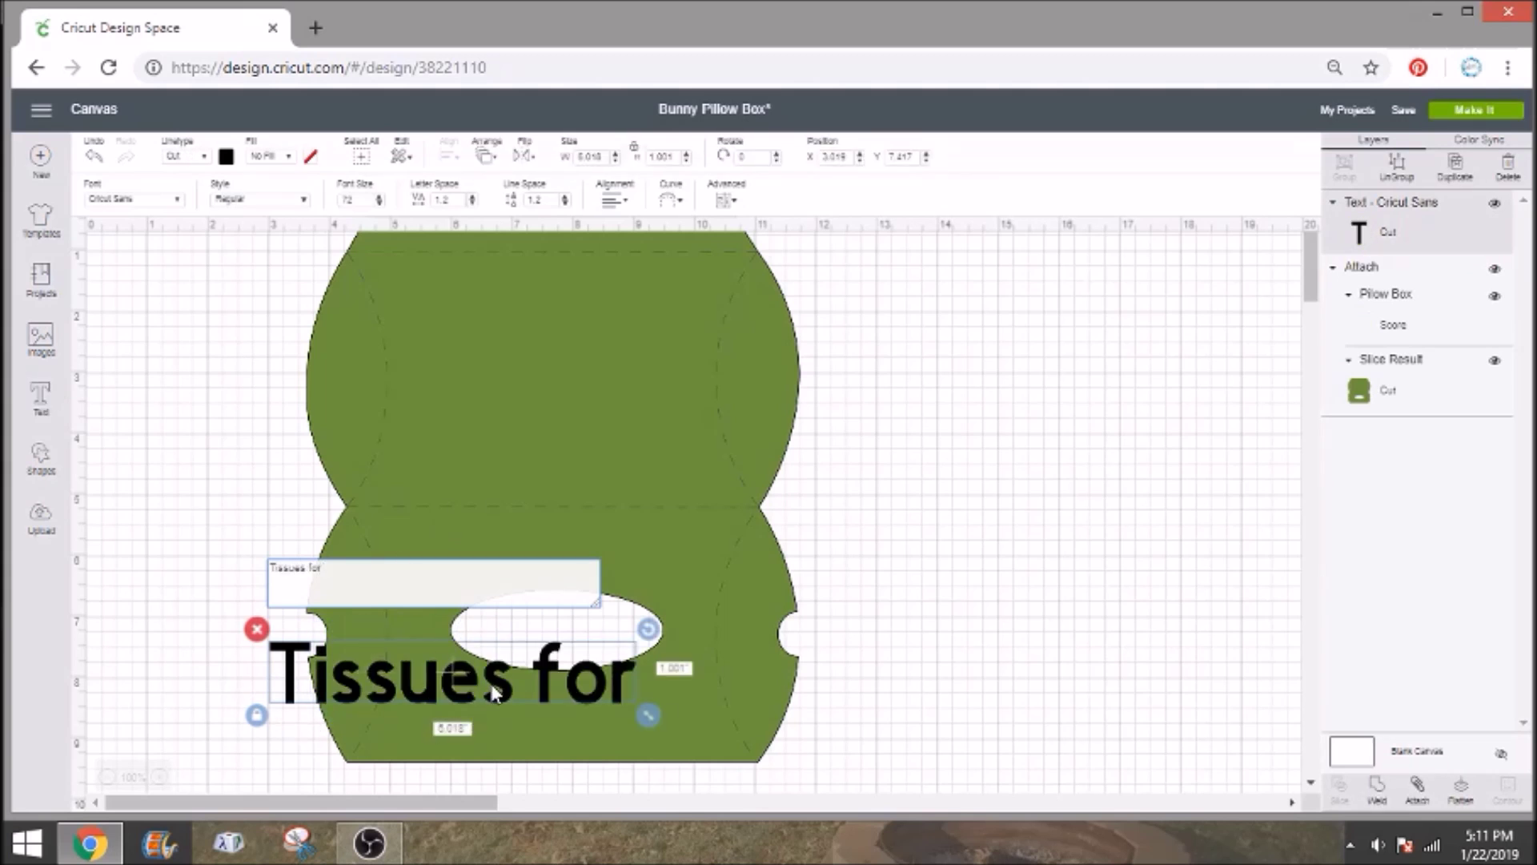
left_click_drag(495, 695, 596, 555)
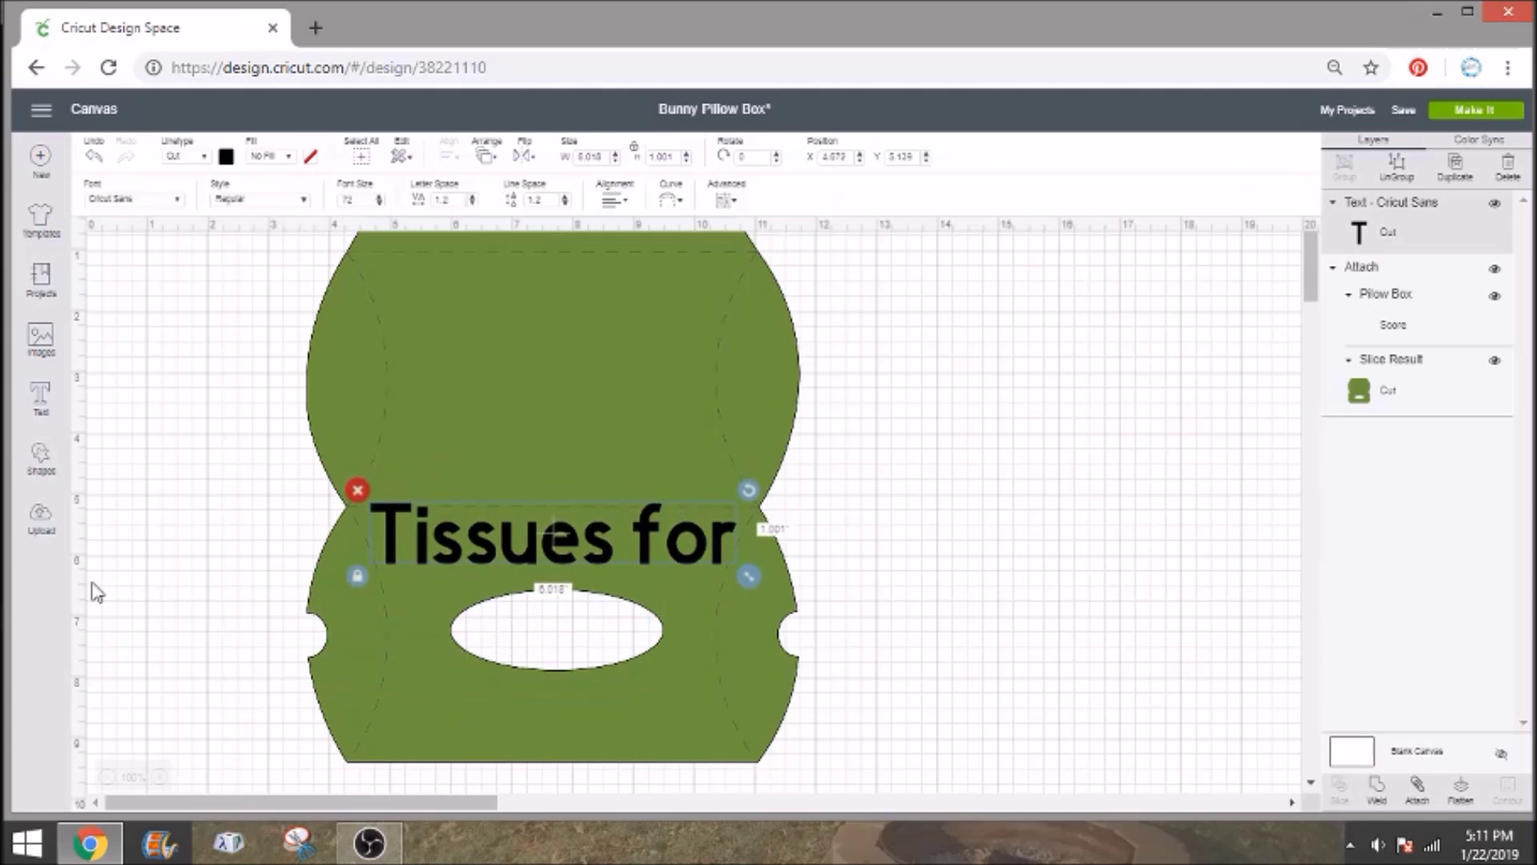
Add smaller 'happy tears' text and place it below the oval opening.
left_click(42, 398)
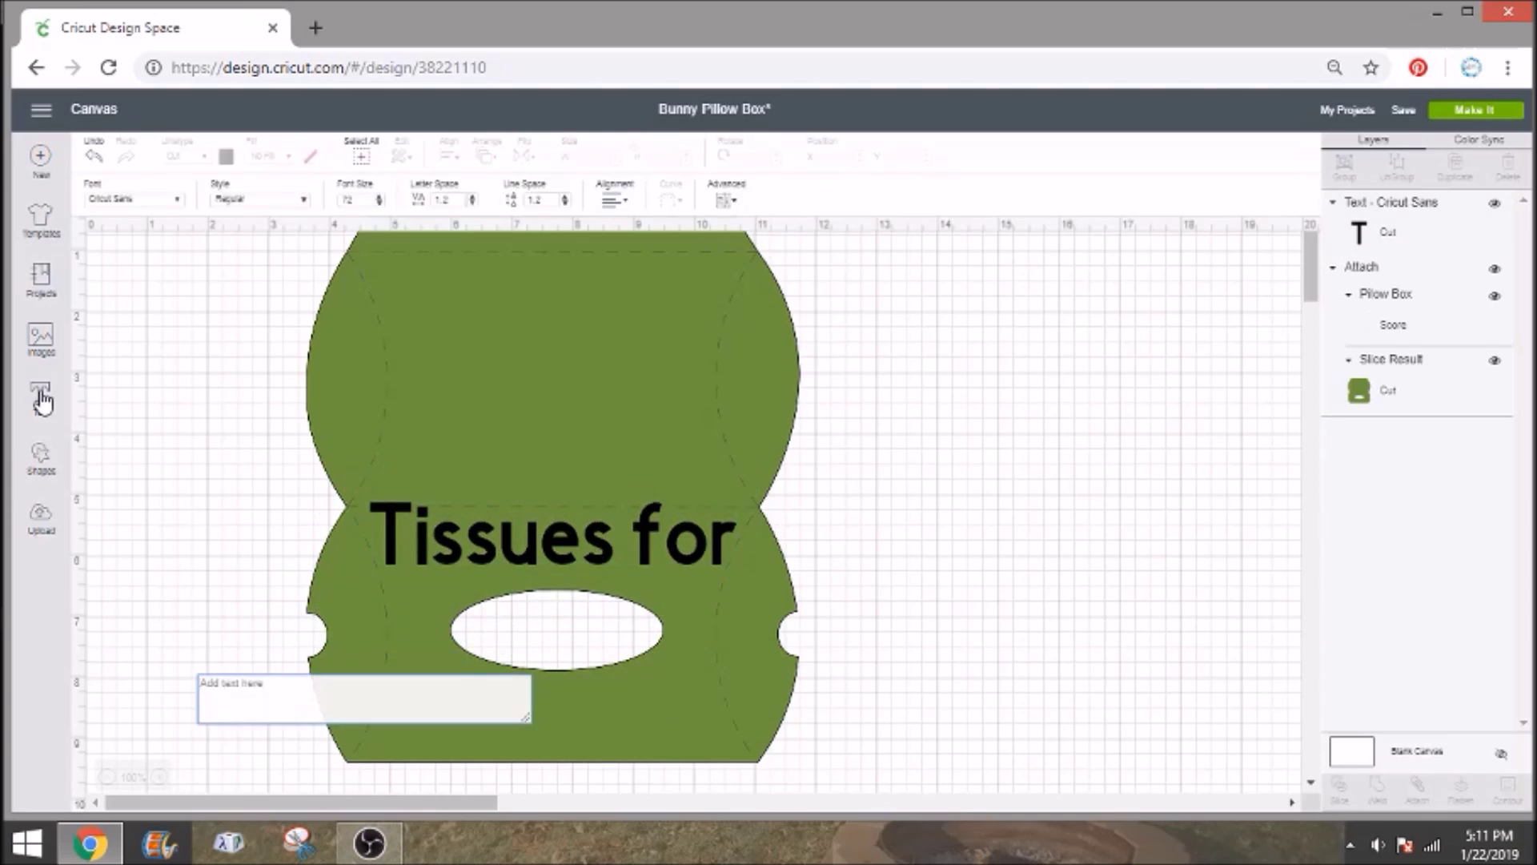
type("happy tea")
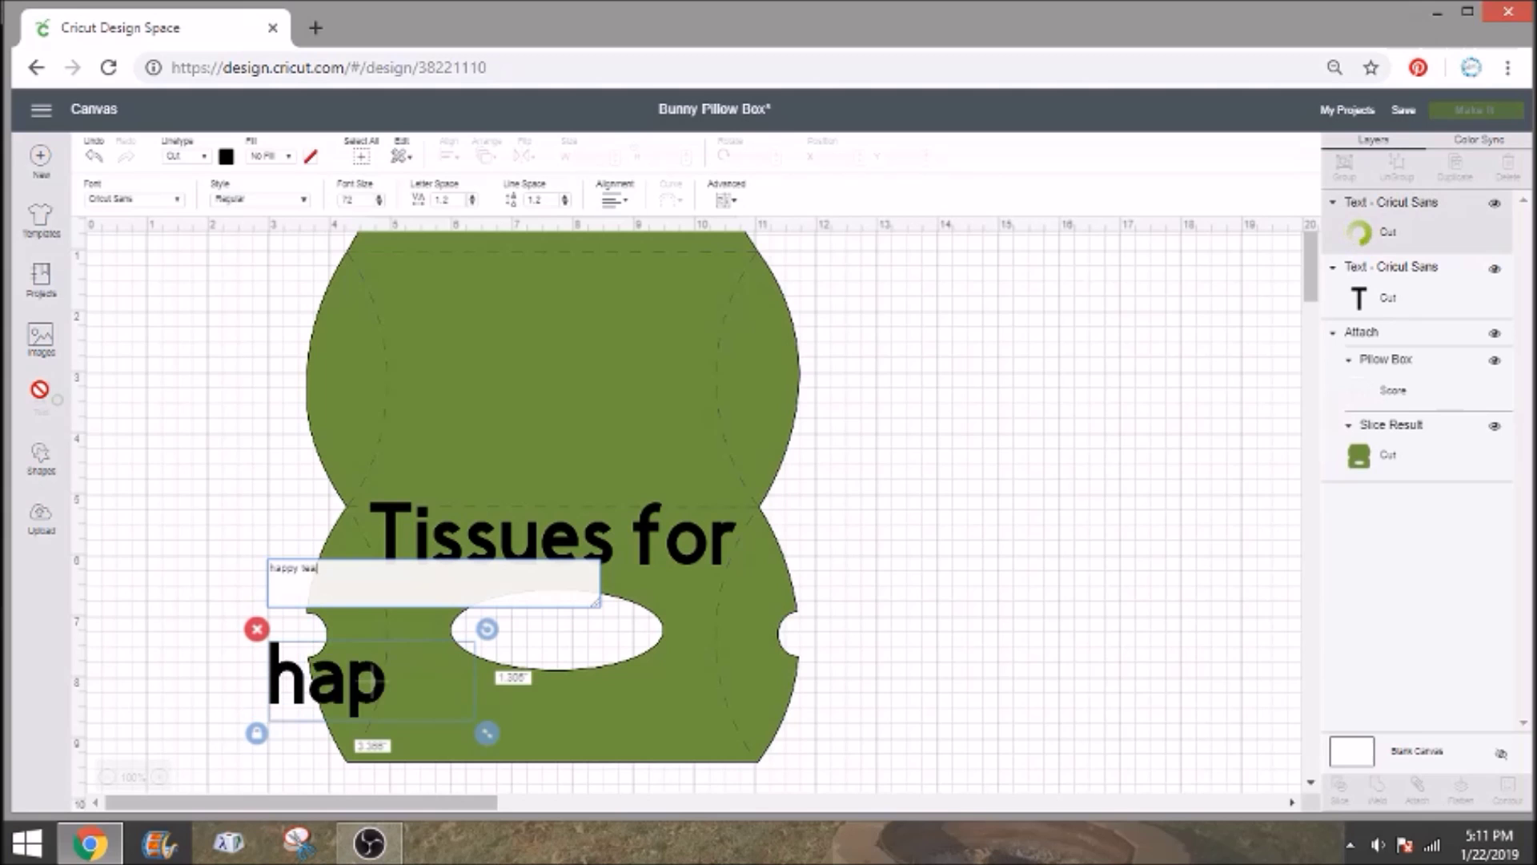
type("rs")
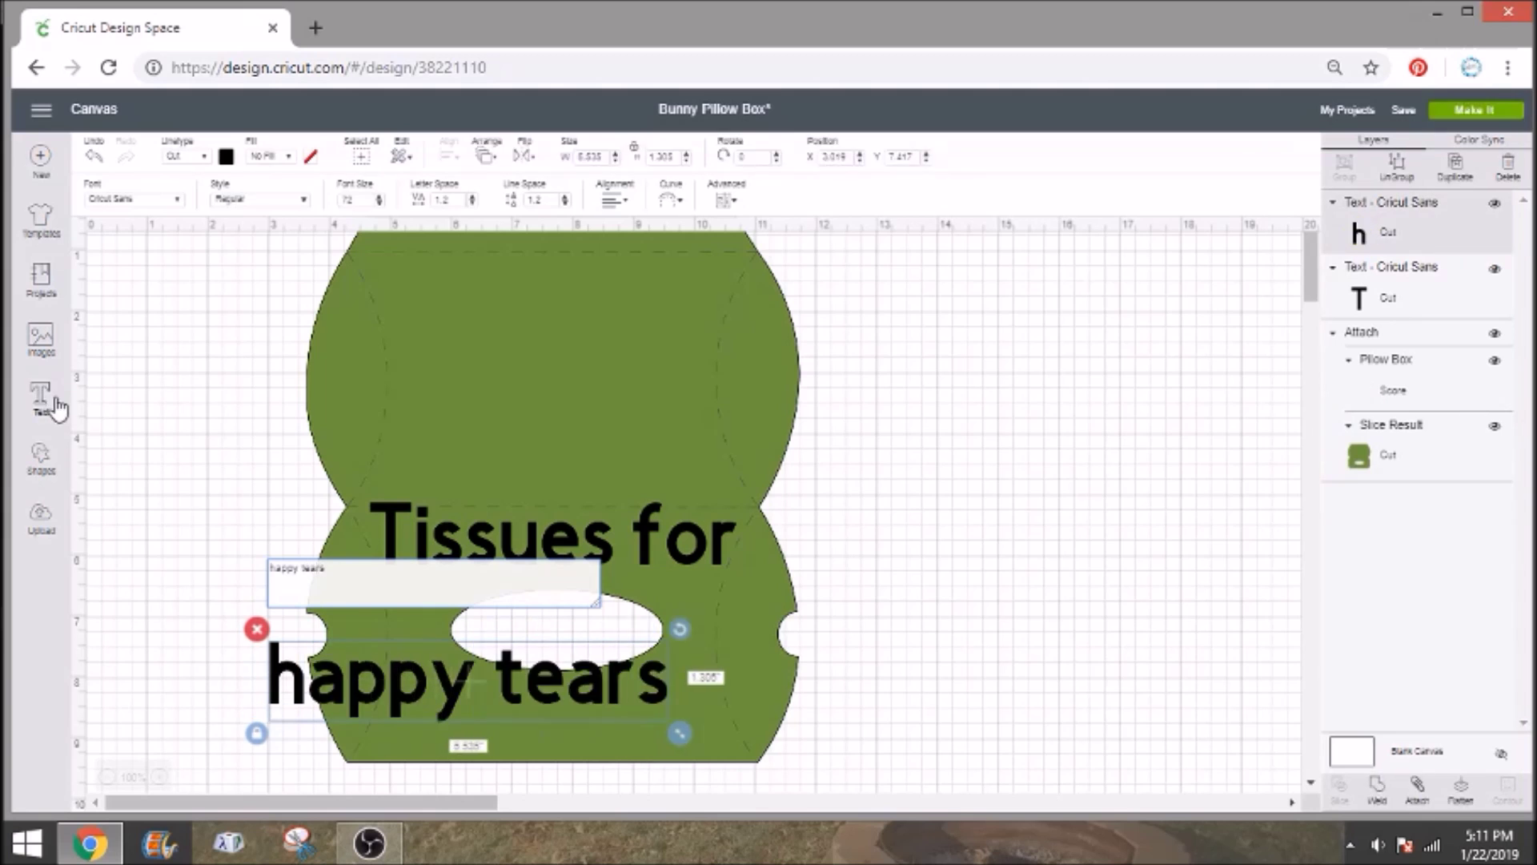
left_click_drag(587, 679, 678, 696)
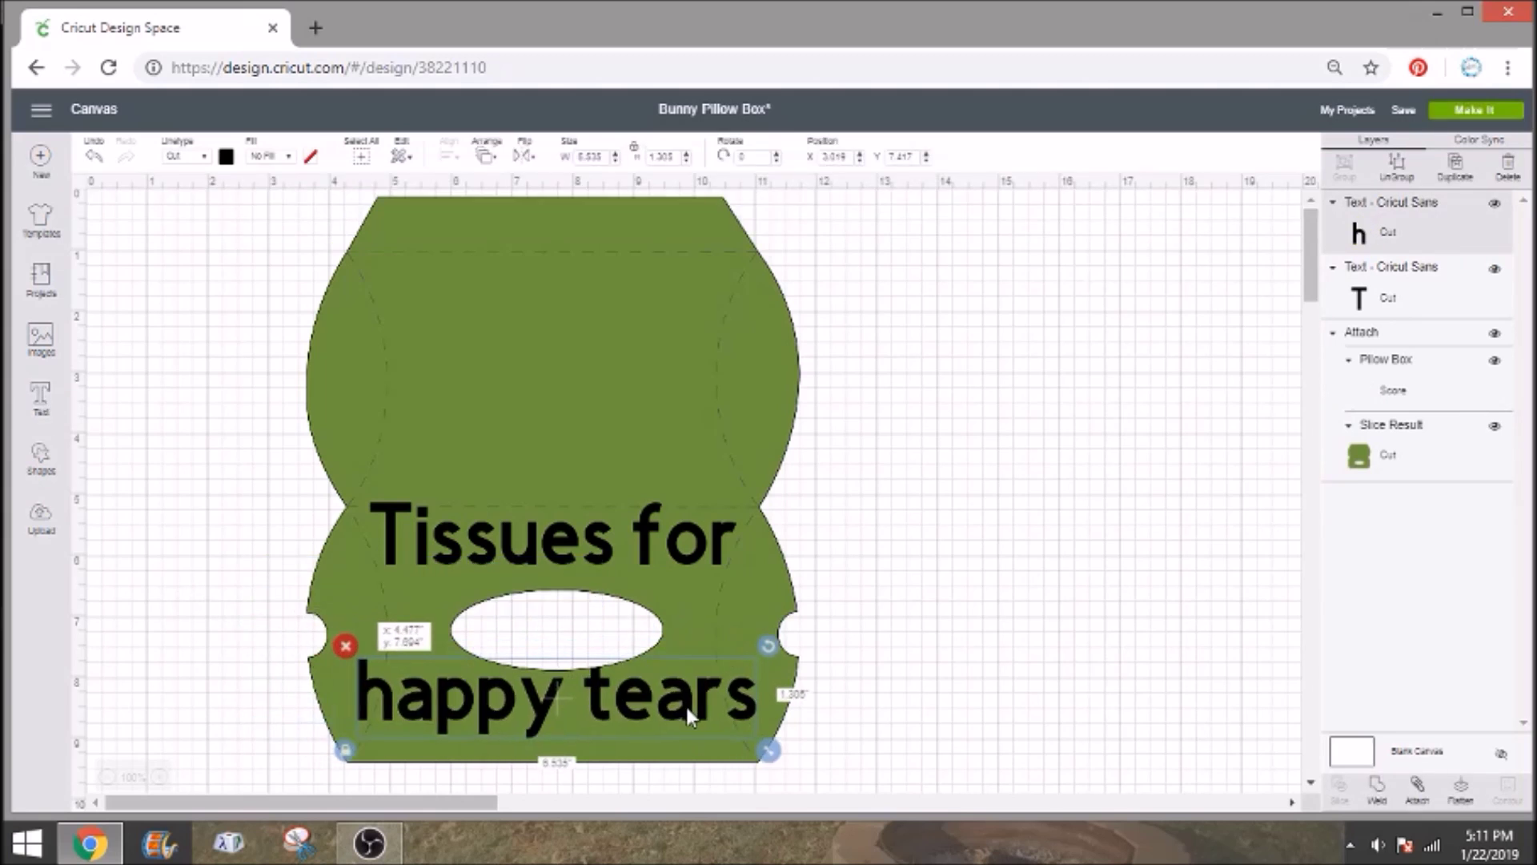
left_click_drag(770, 751, 595, 715)
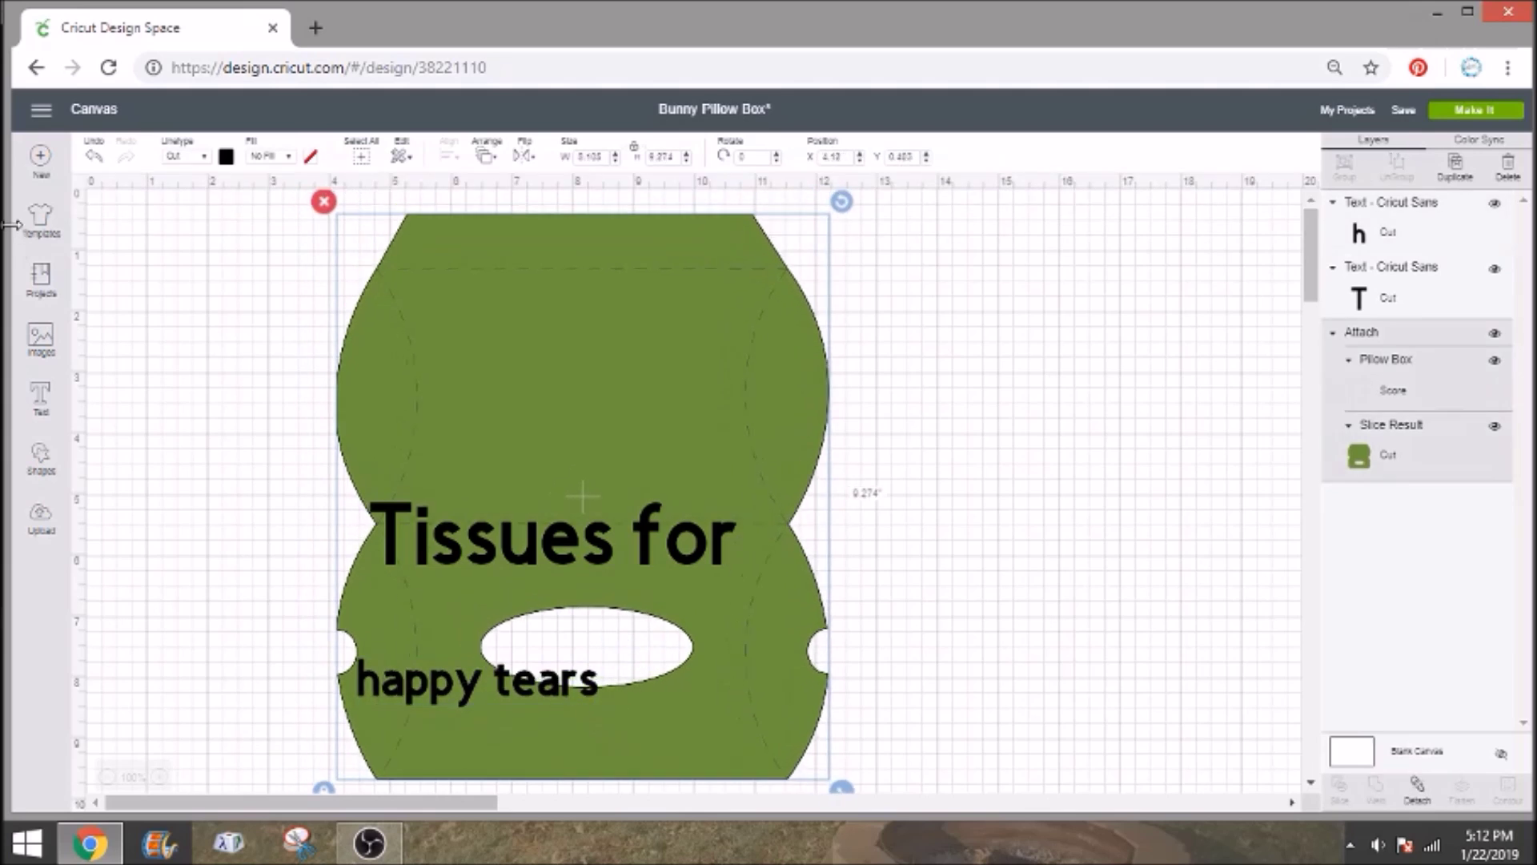
left_click(532, 685)
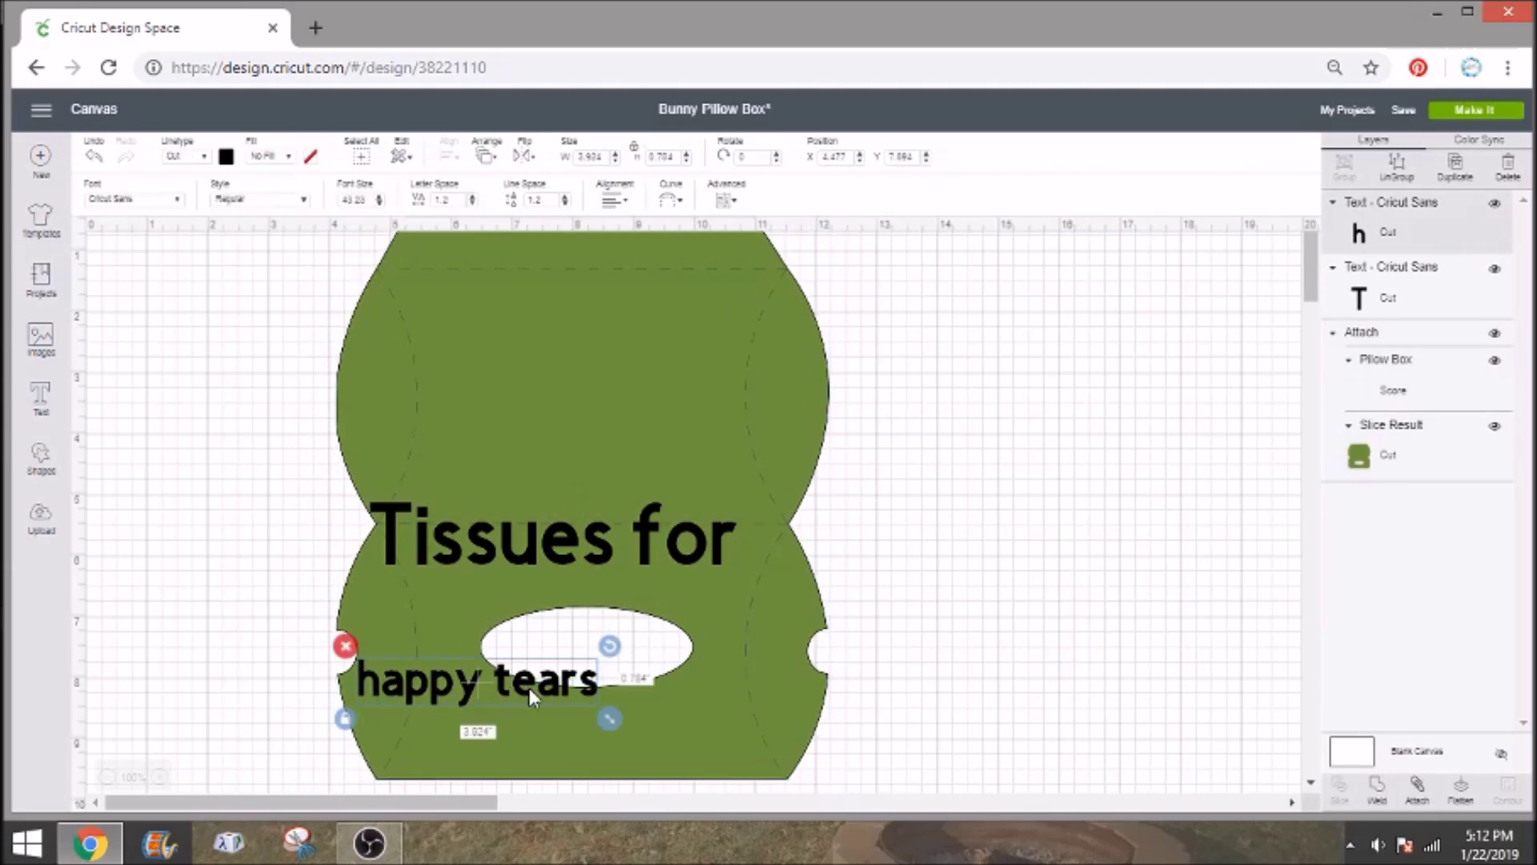
left_click_drag(530, 688, 633, 719)
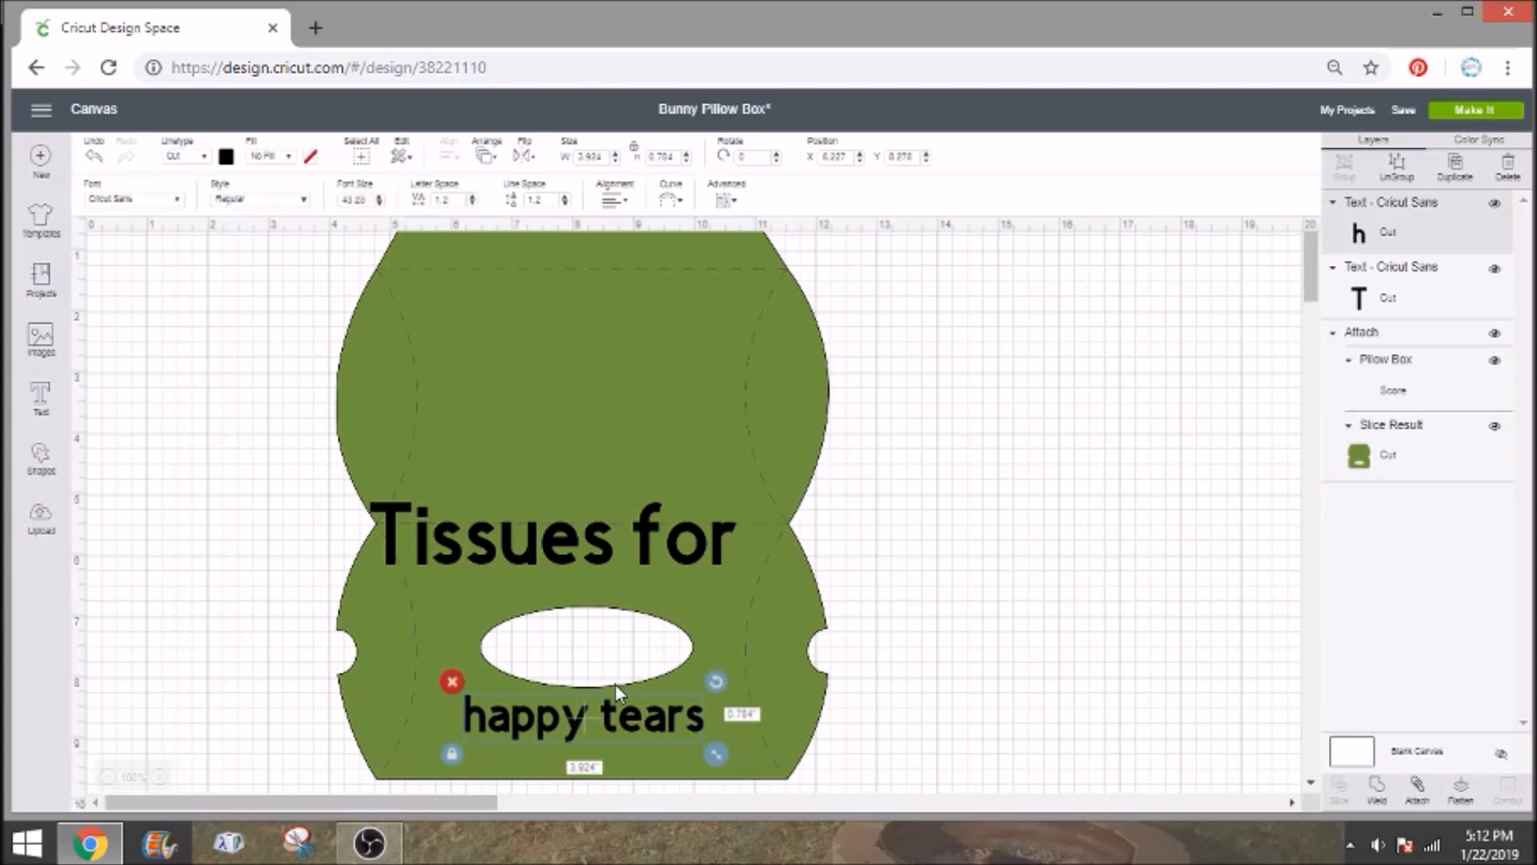
left_click(589, 538)
Shrink 'Tissues for' to match 'happy tears' and centre both lines horizontally on the box.
left_click_drag(751, 564, 670, 577)
left_click_drag(896, 743, 273, 260)
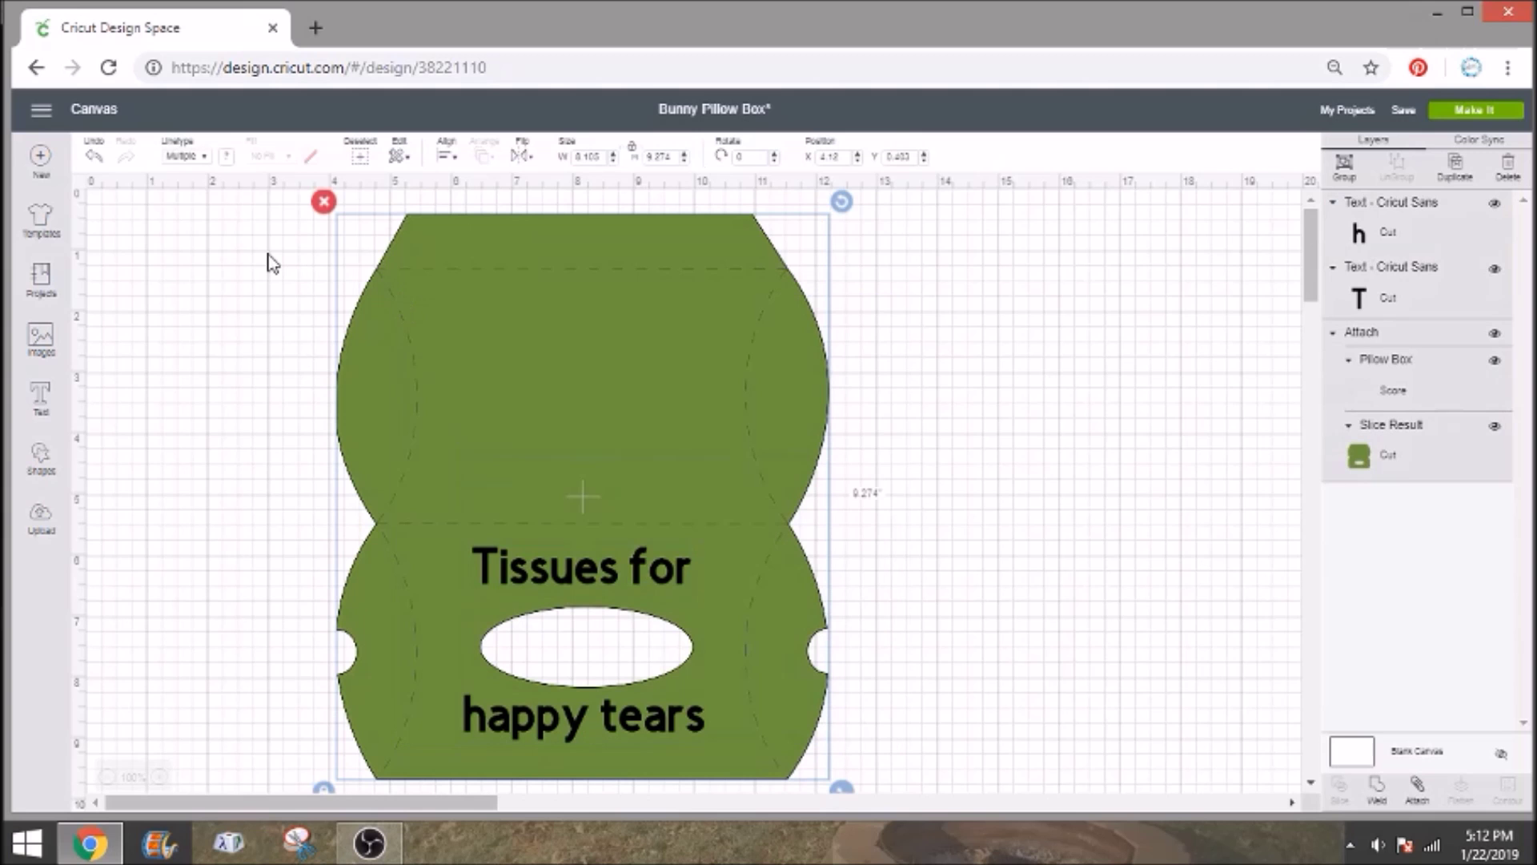
left_click(447, 155)
left_click(487, 233)
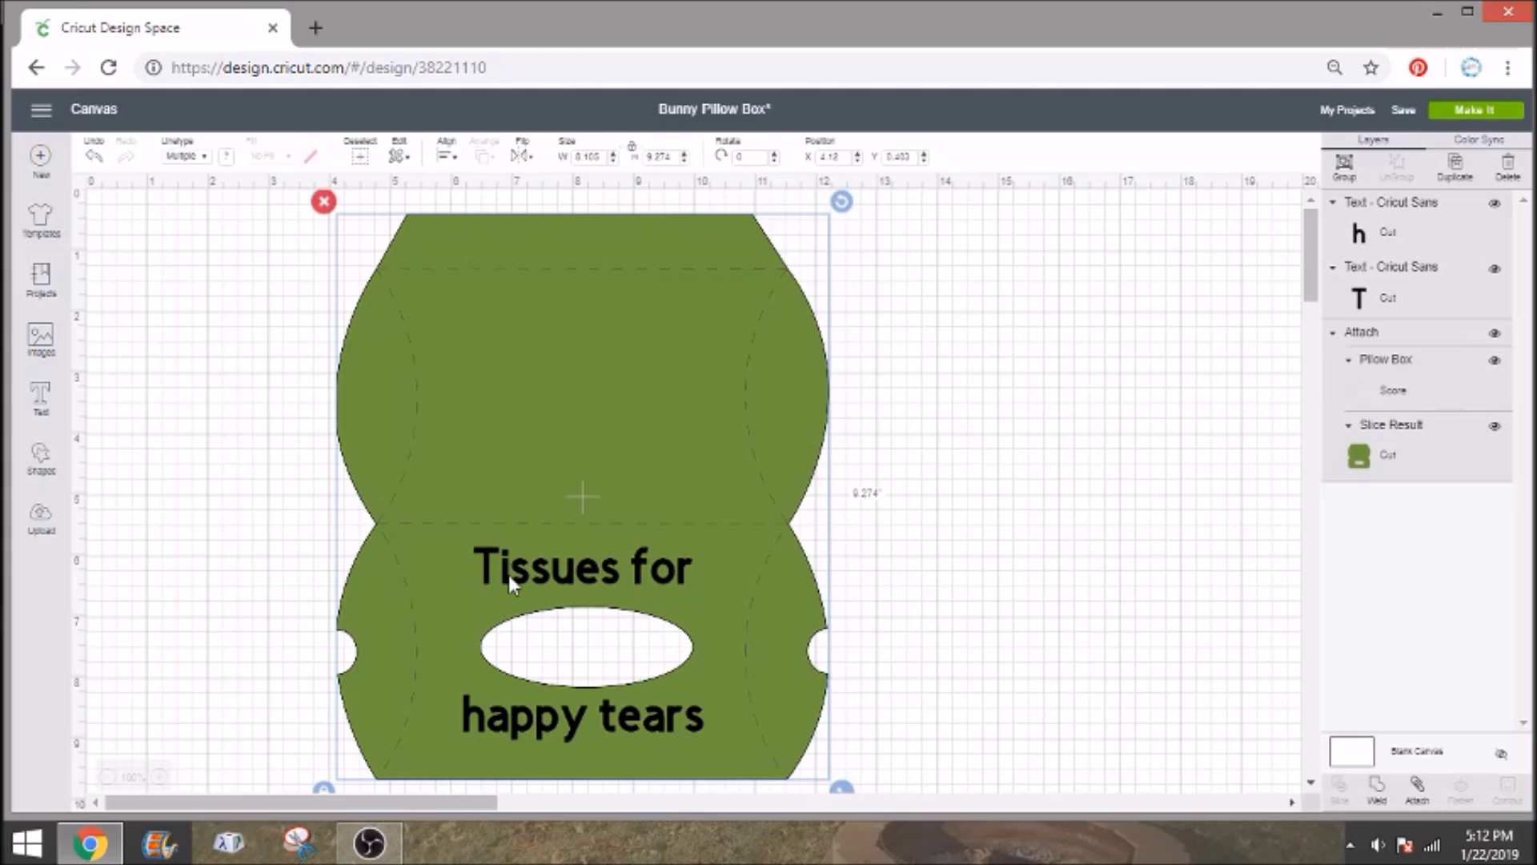
left_click(240, 566)
Filter fonts to Writing and set 'Tissues for' in Adalaide.
left_click(547, 561)
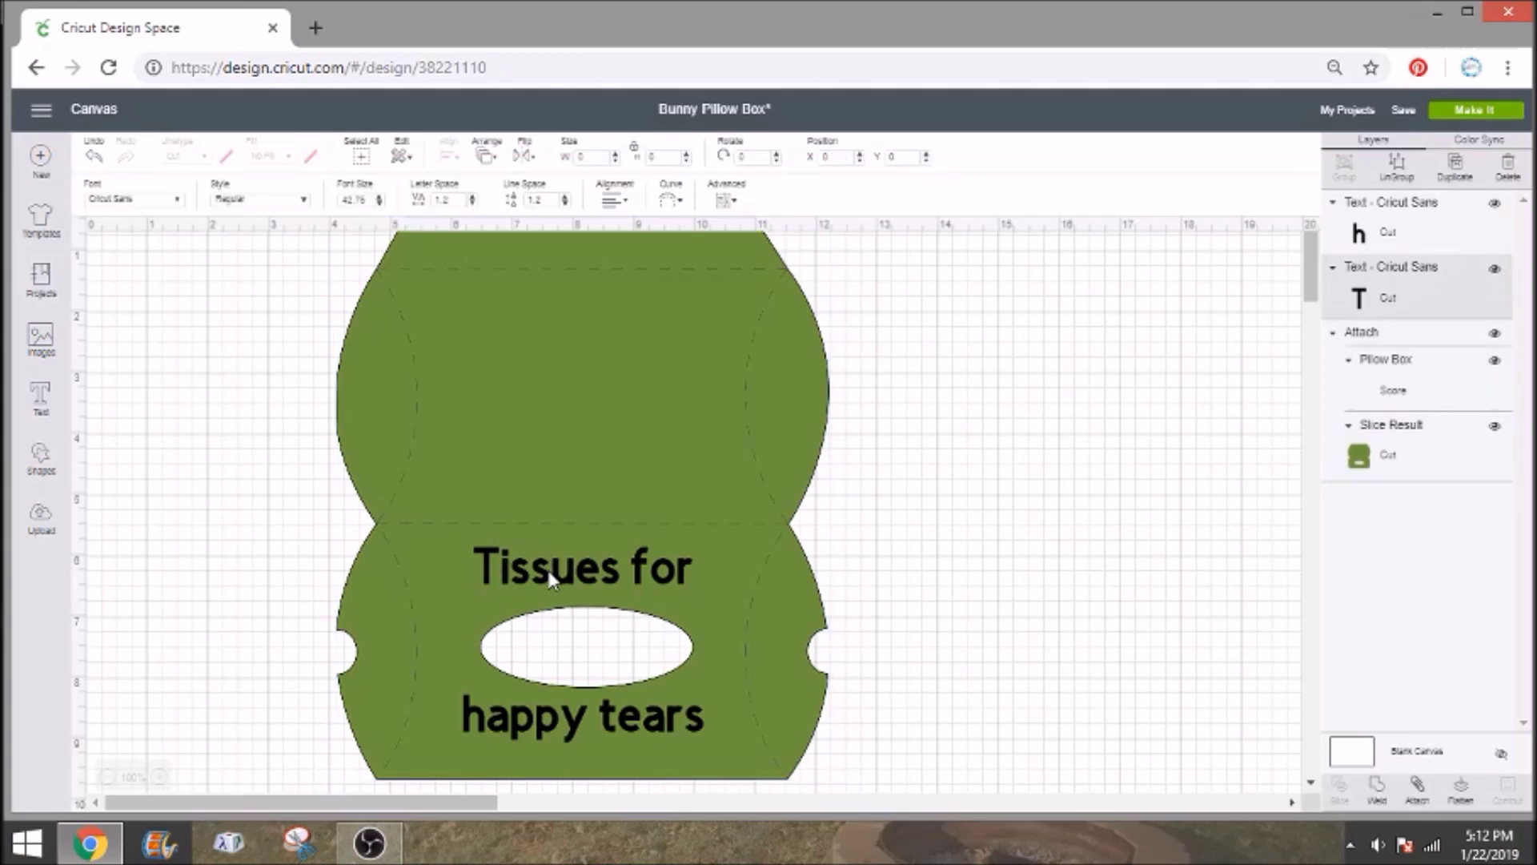
left_click(152, 205)
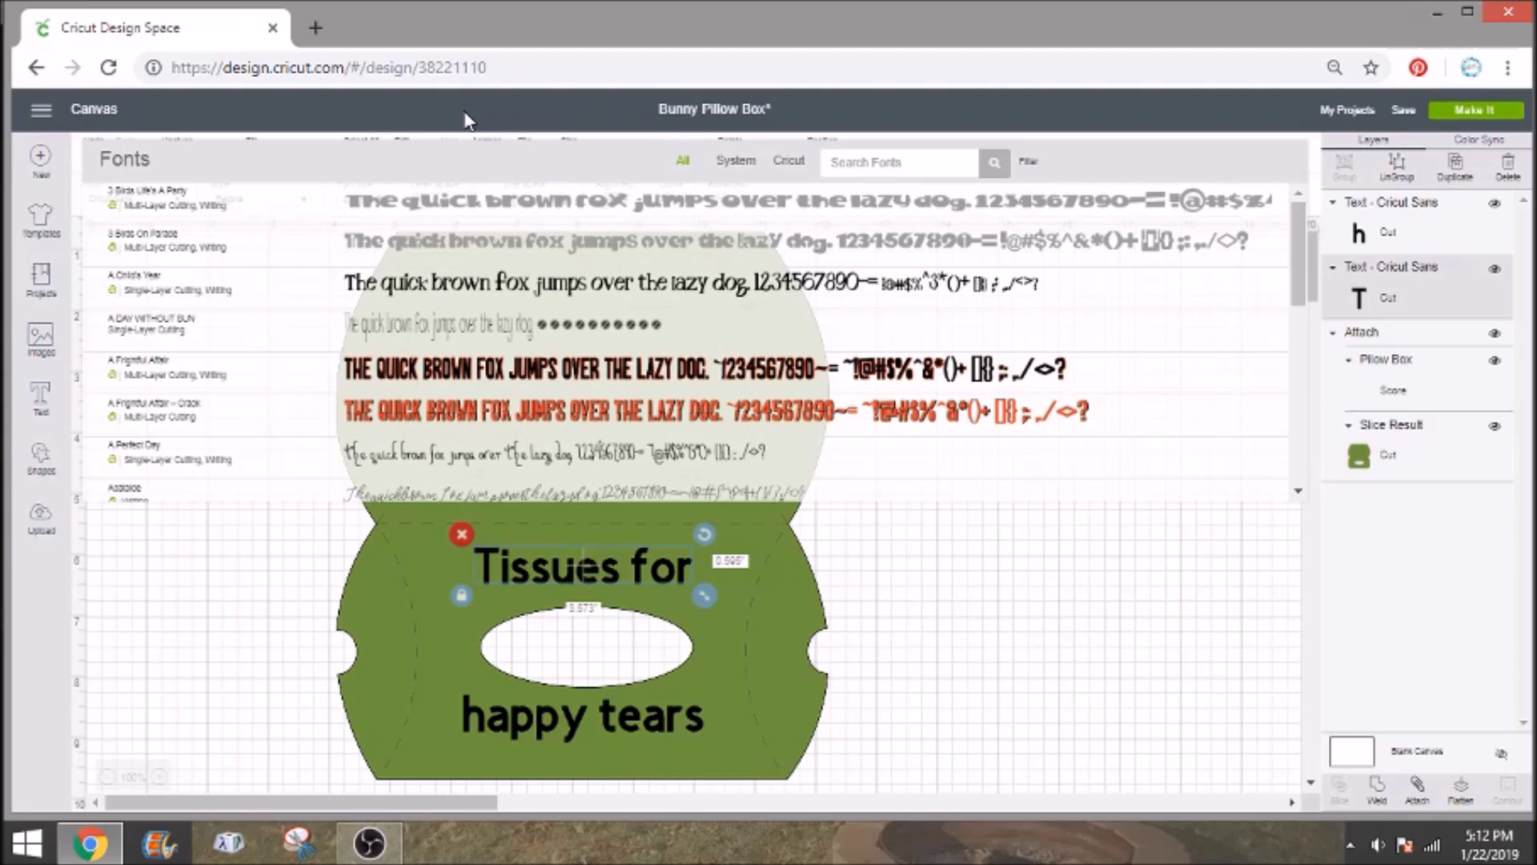
left_click(1030, 162)
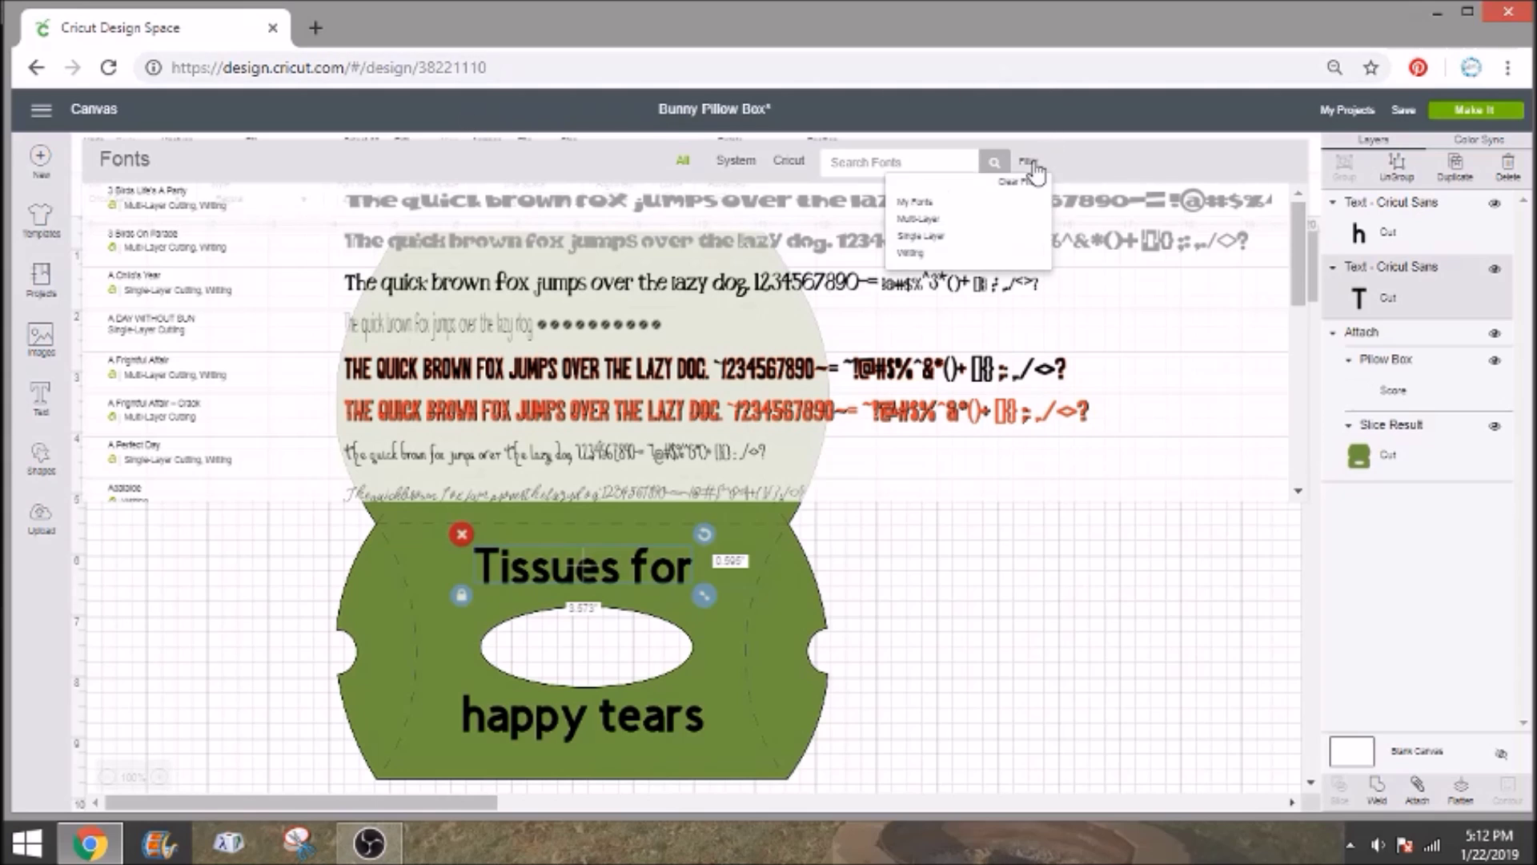
left_click(916, 253)
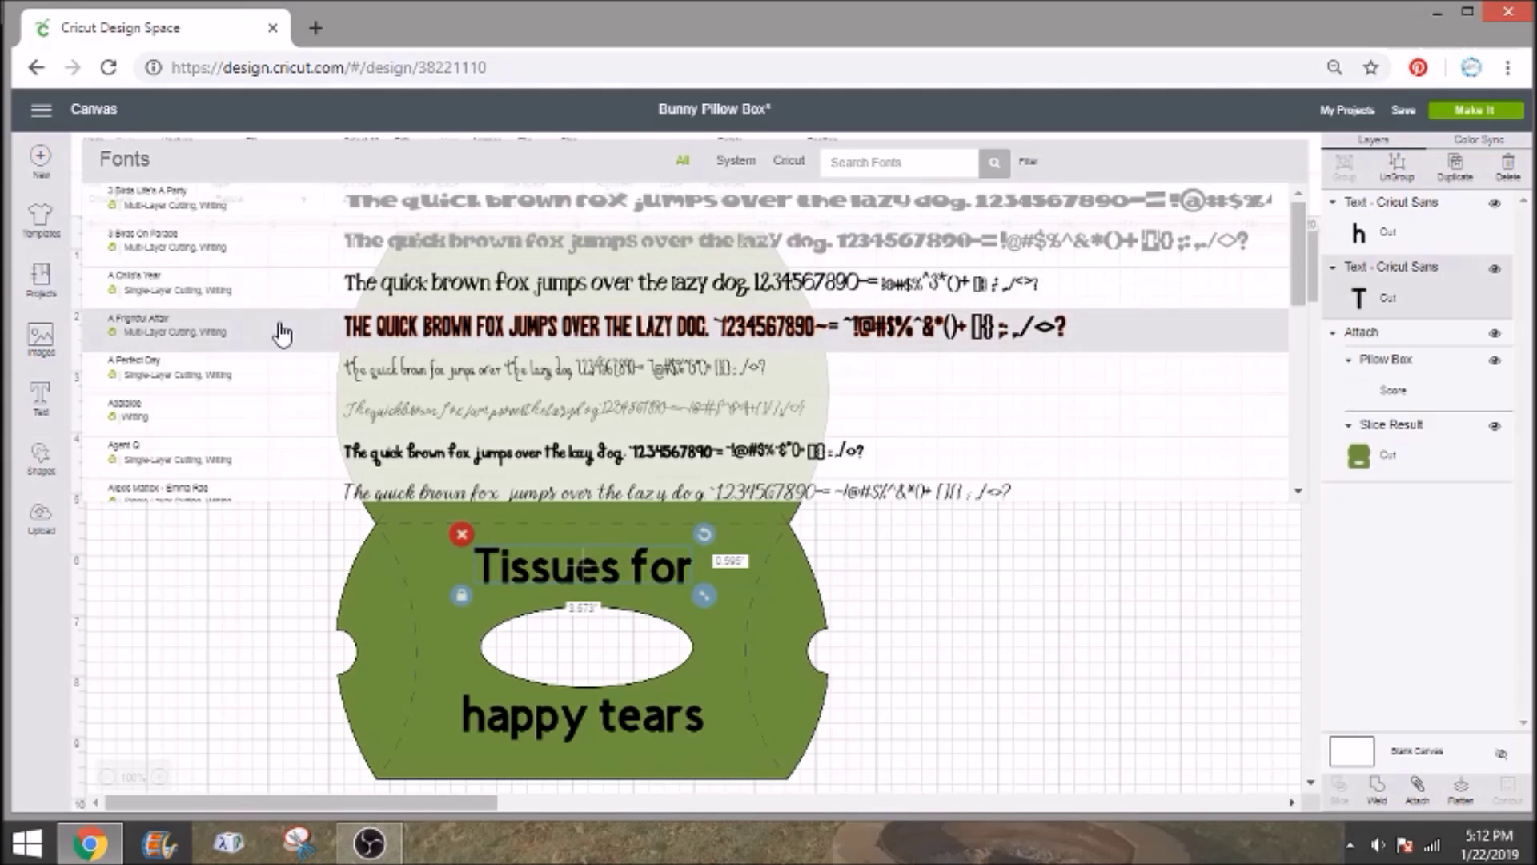
left_click(298, 411)
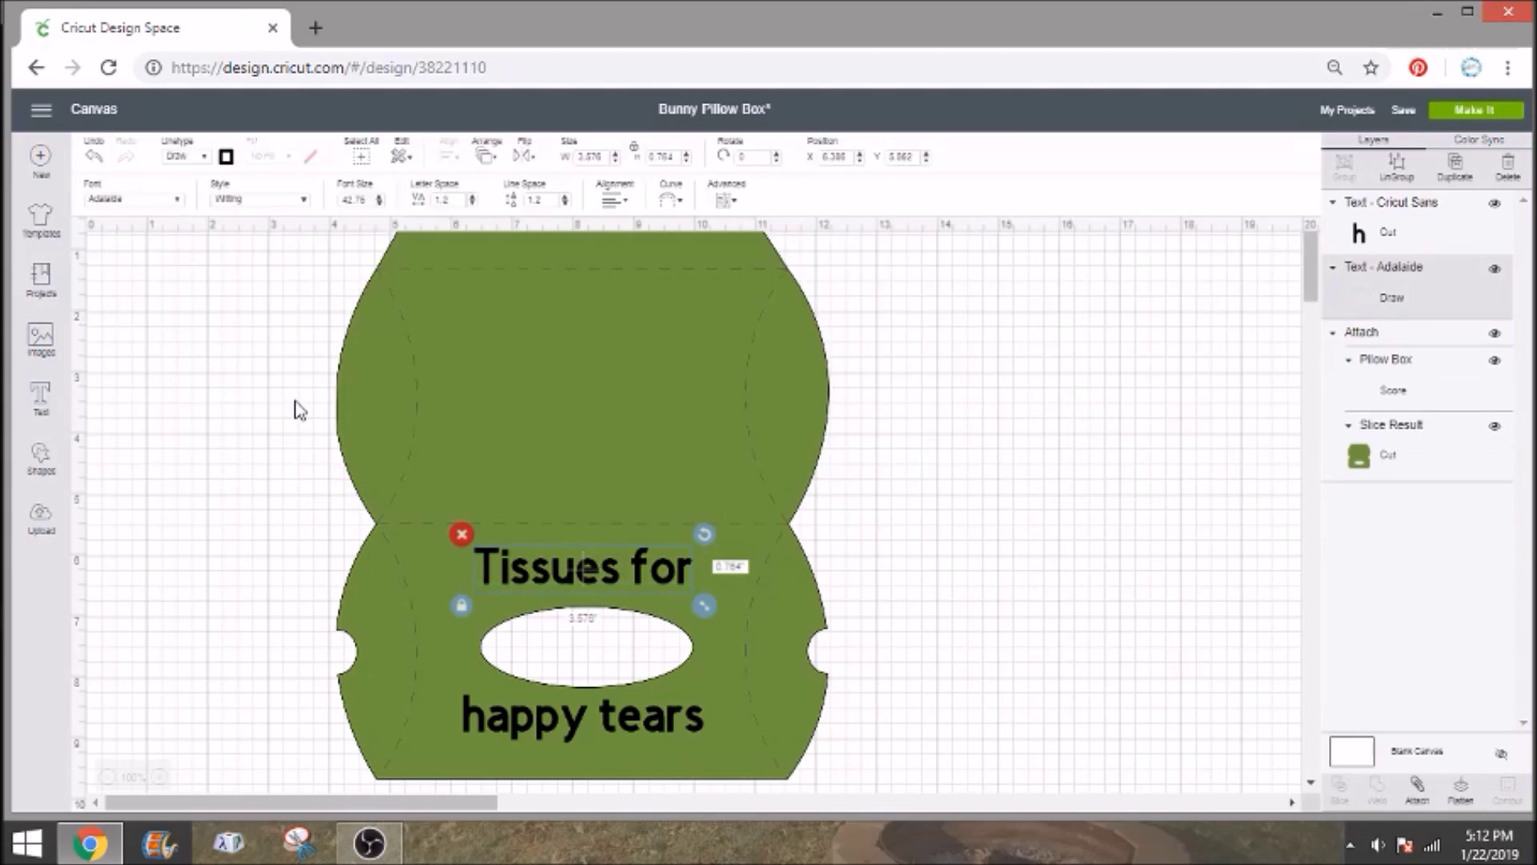
Try Angel Kisses and Babette on 'Tissues for', then settle on Be Happy.
left_click(148, 200)
scroll(454, 319, "down", 5)
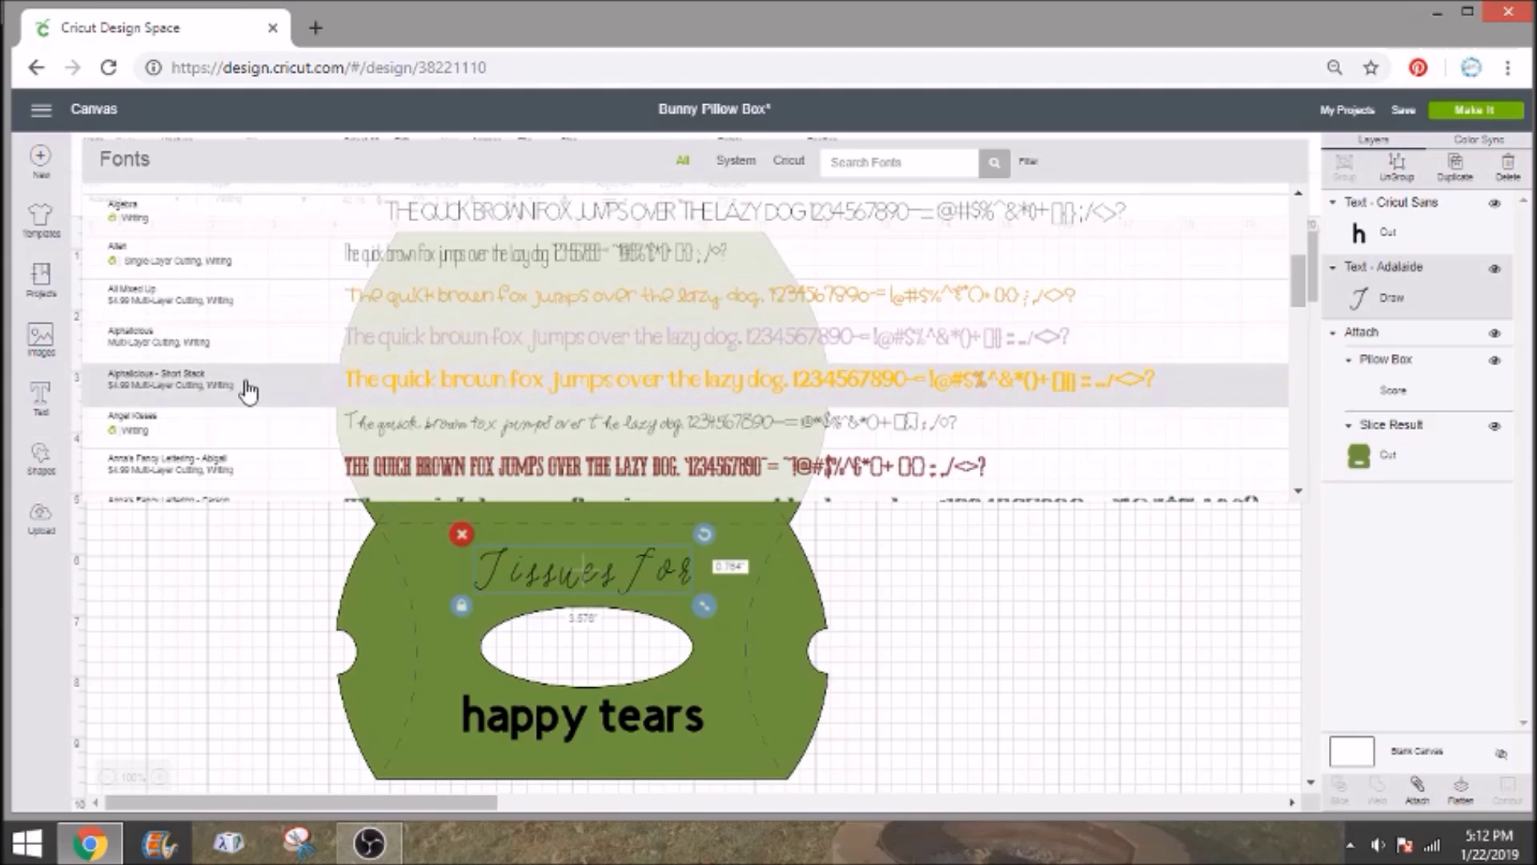
left_click(252, 423)
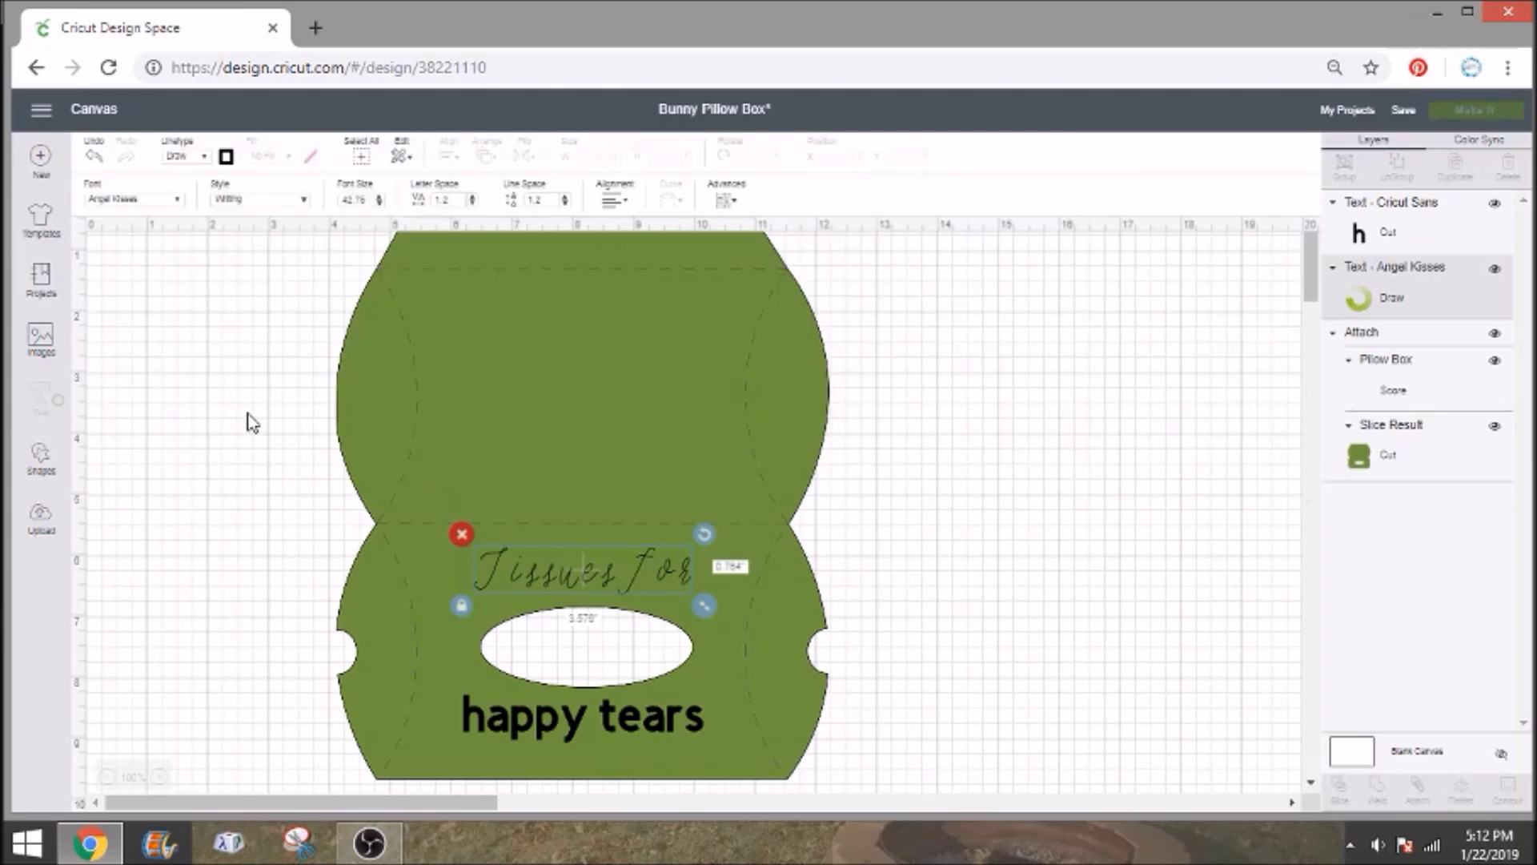
left_click(132, 205)
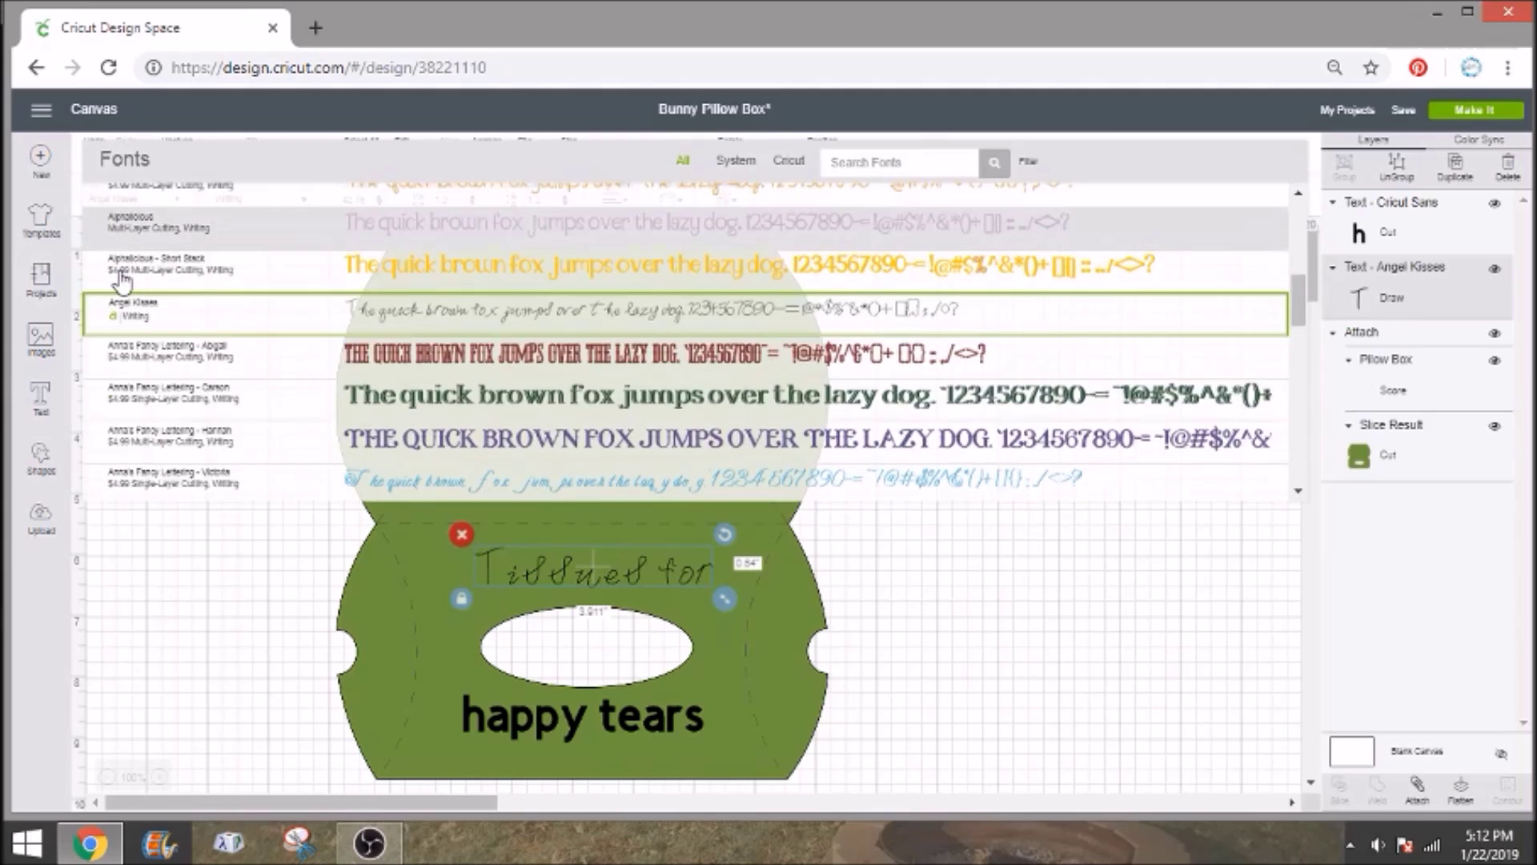
scroll(208, 380, "down", 1)
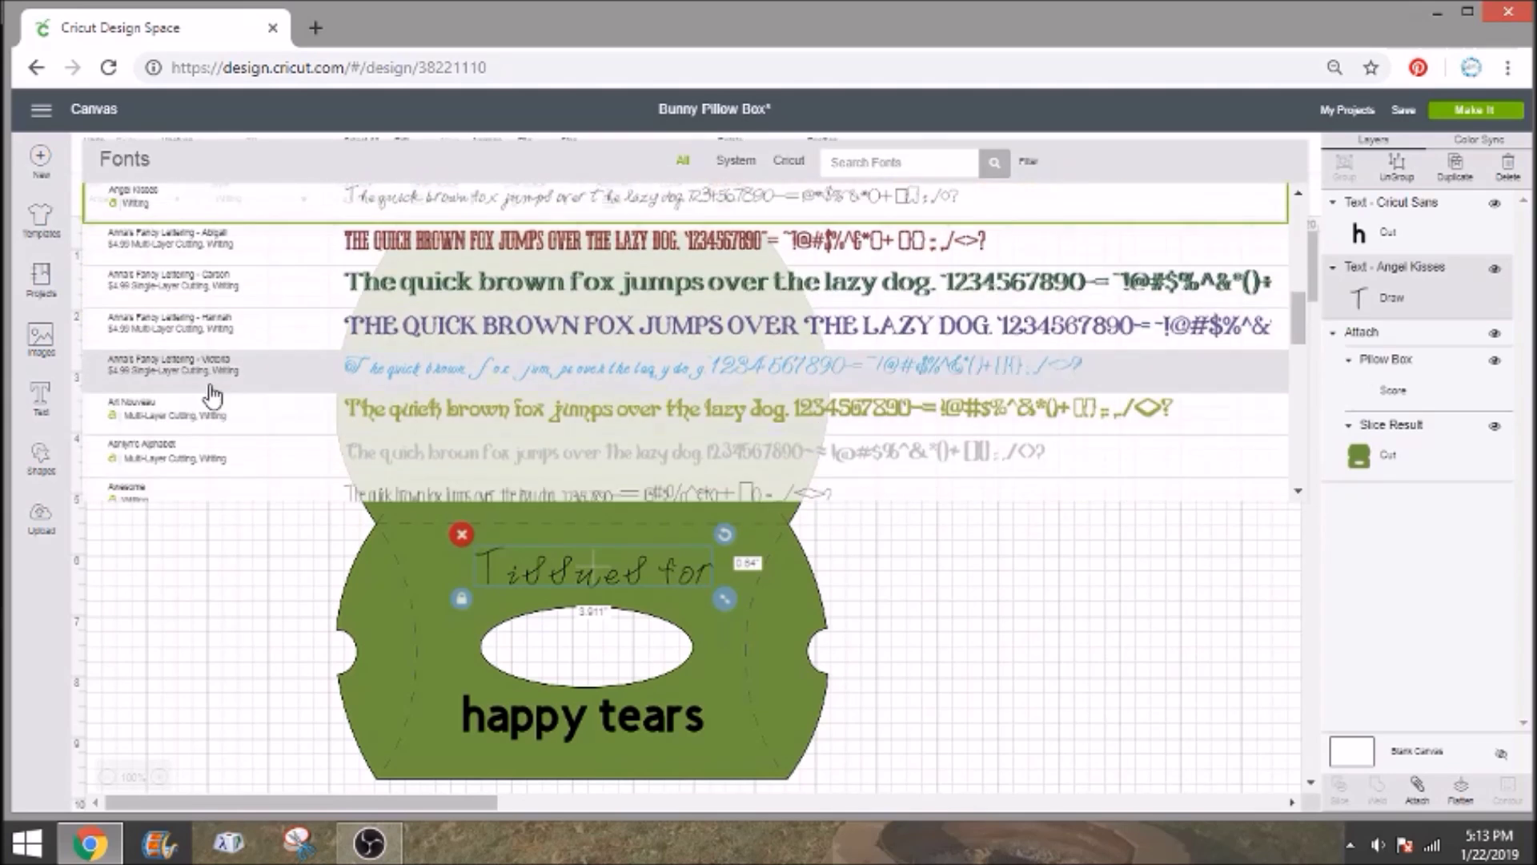
scroll(220, 383, "down", 2)
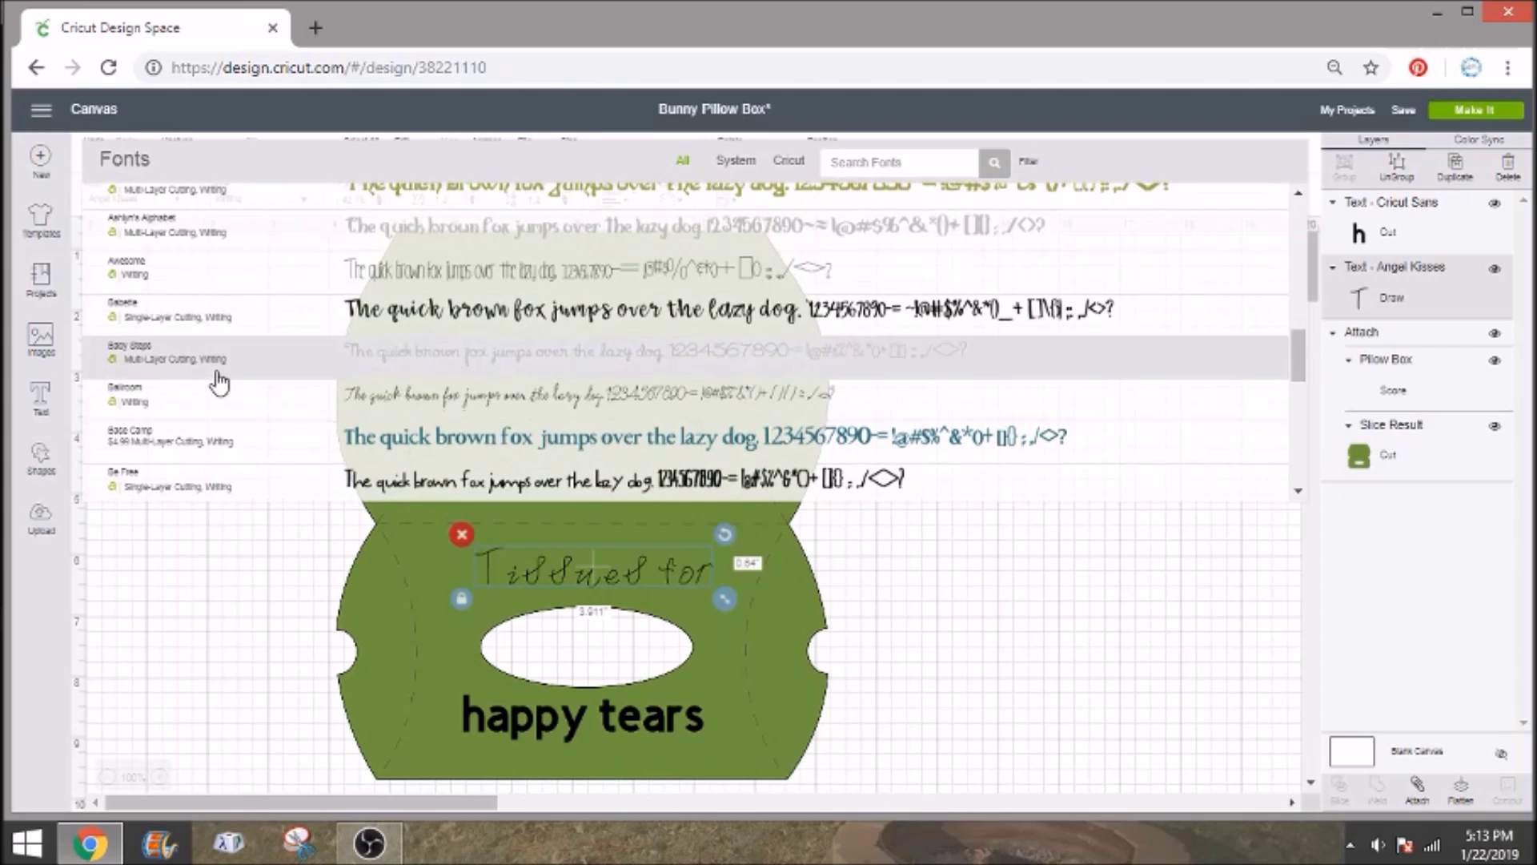
left_click(284, 323)
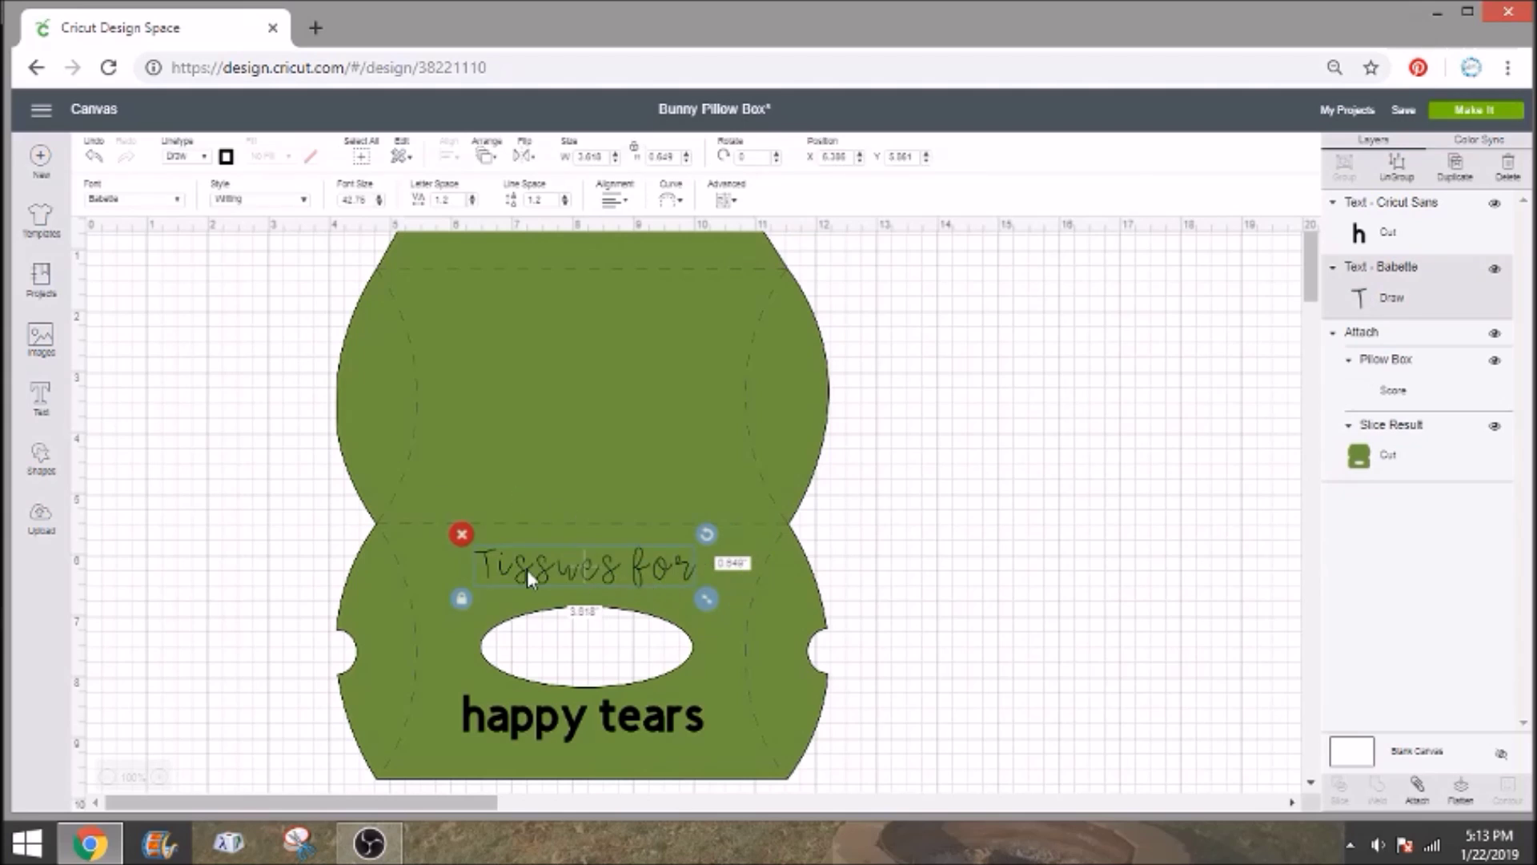
left_click(170, 200)
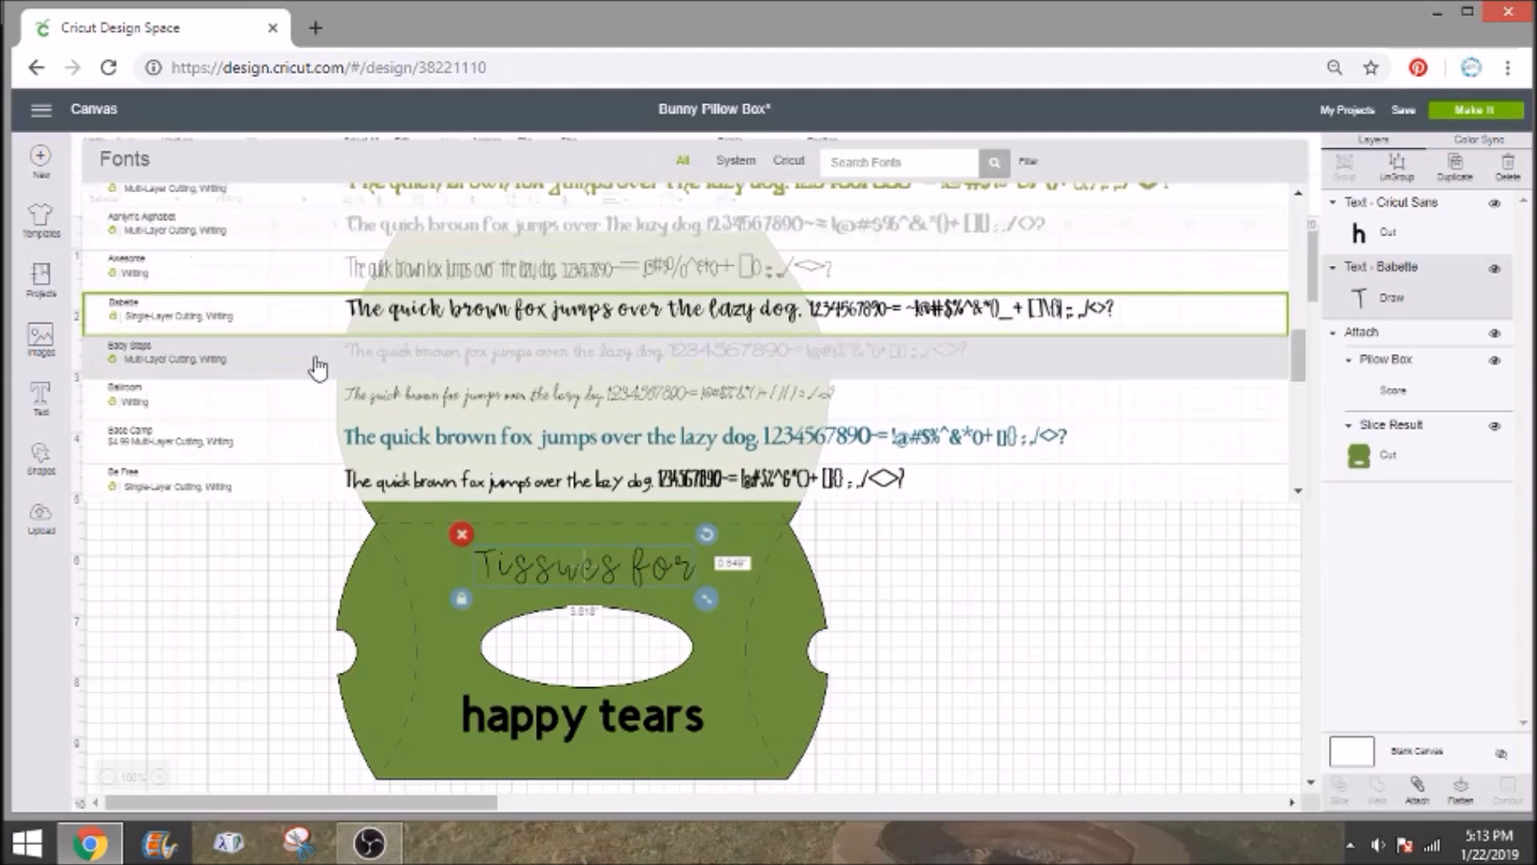
scroll(388, 357, "down", 3)
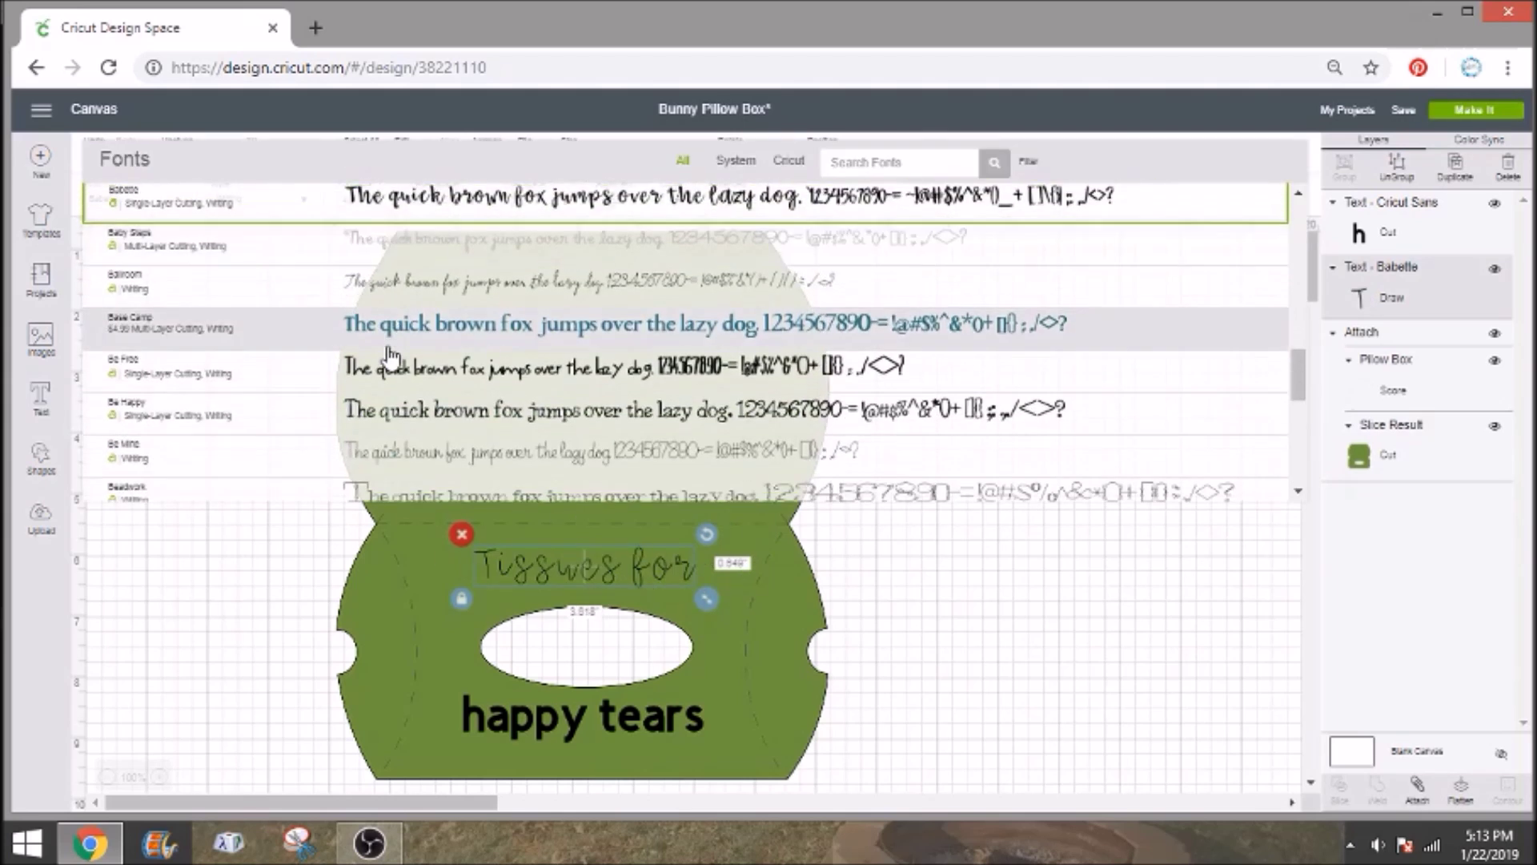
left_click(398, 411)
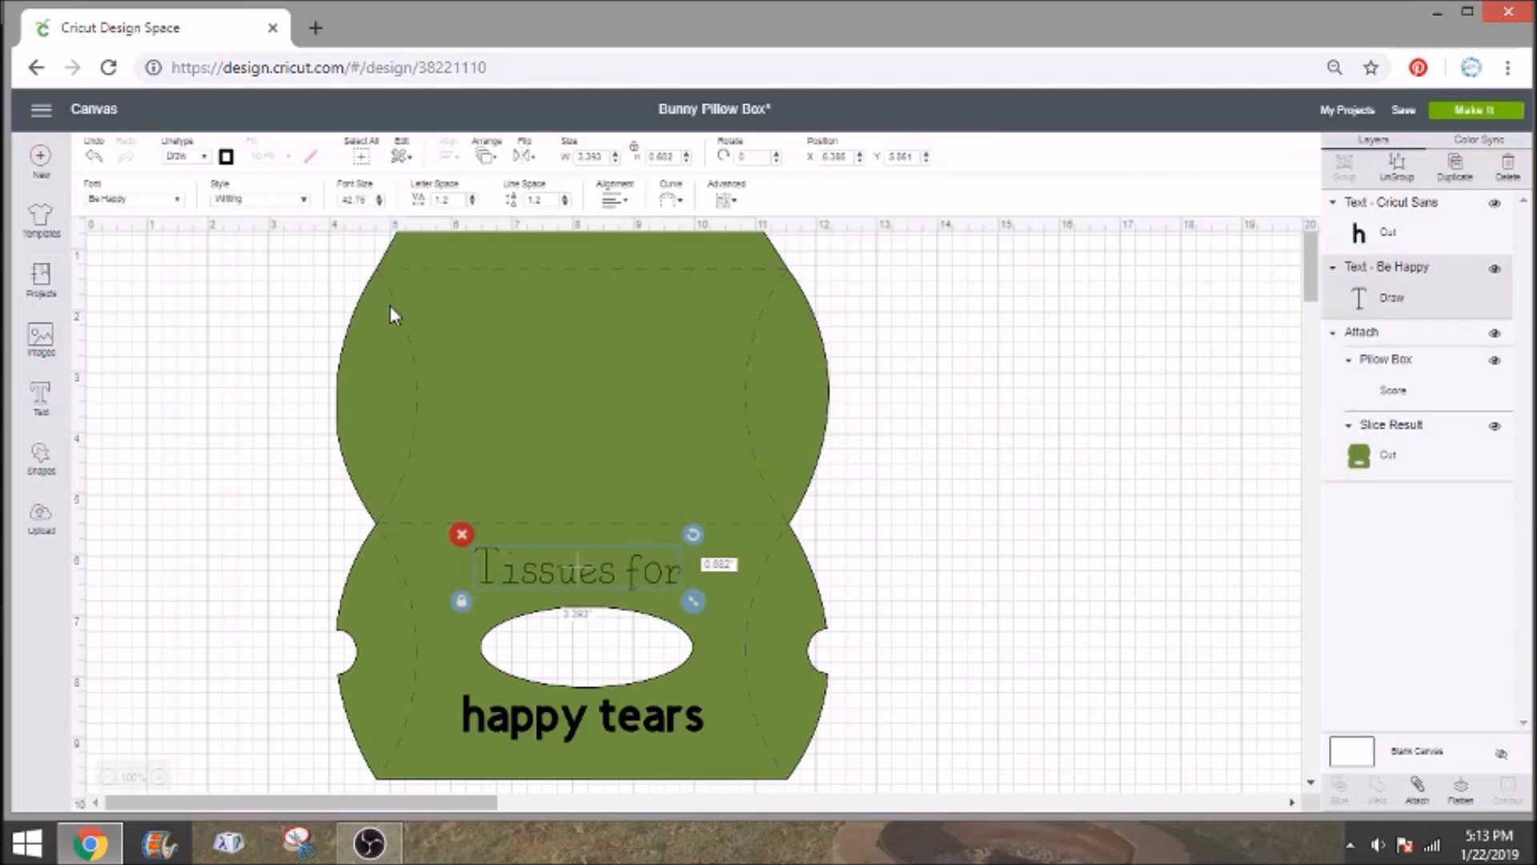
left_click(608, 704)
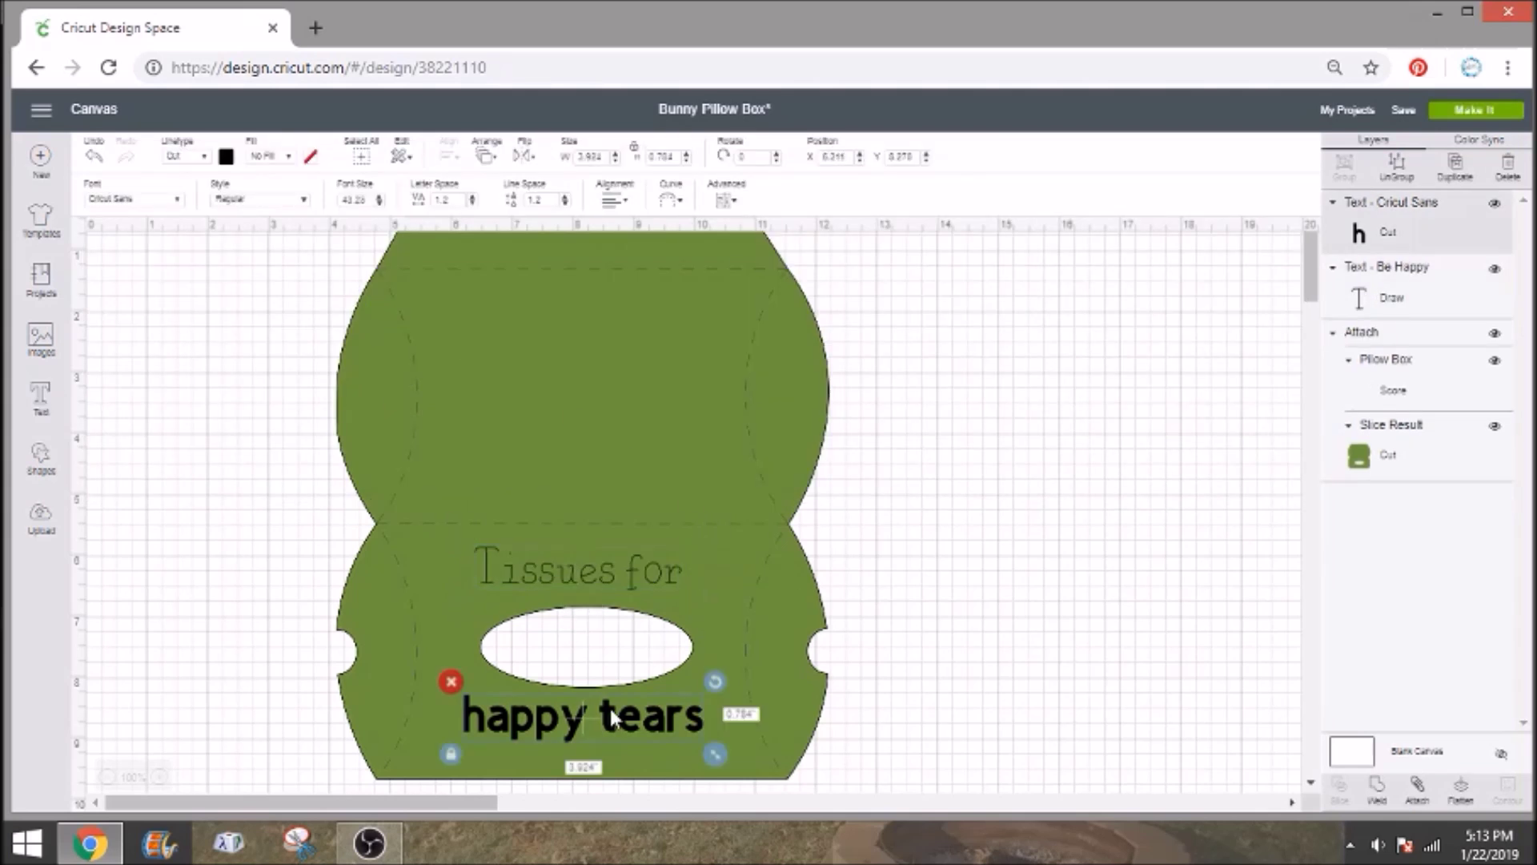
Clear the Writing filter, search 'be happy' and apply Be Happy to 'happy tears'.
left_click(167, 204)
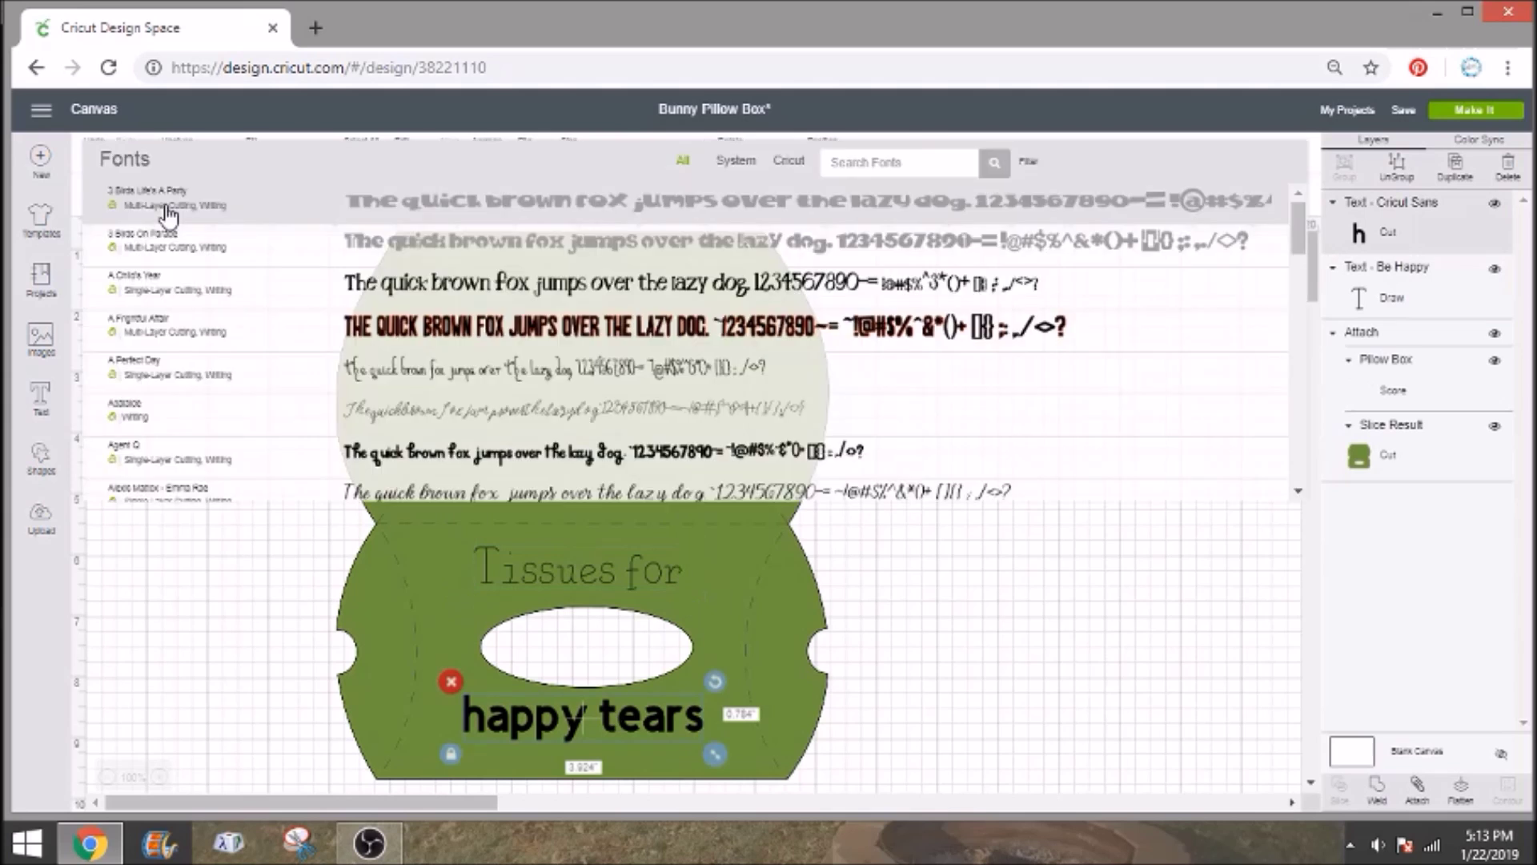
left_click(1033, 164)
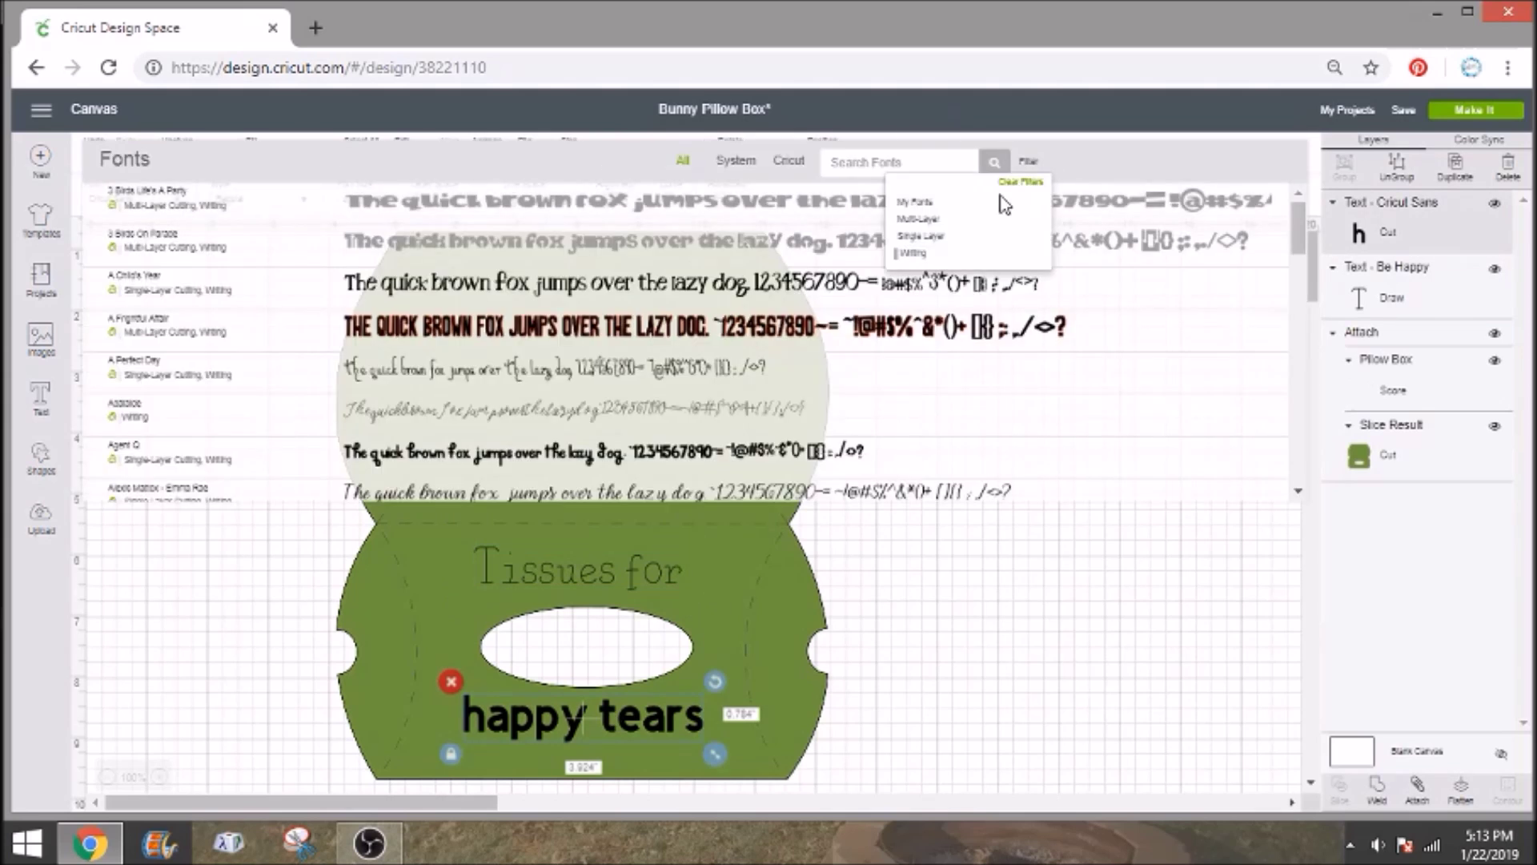
left_click(936, 254)
scroll(163, 437, "down", 2)
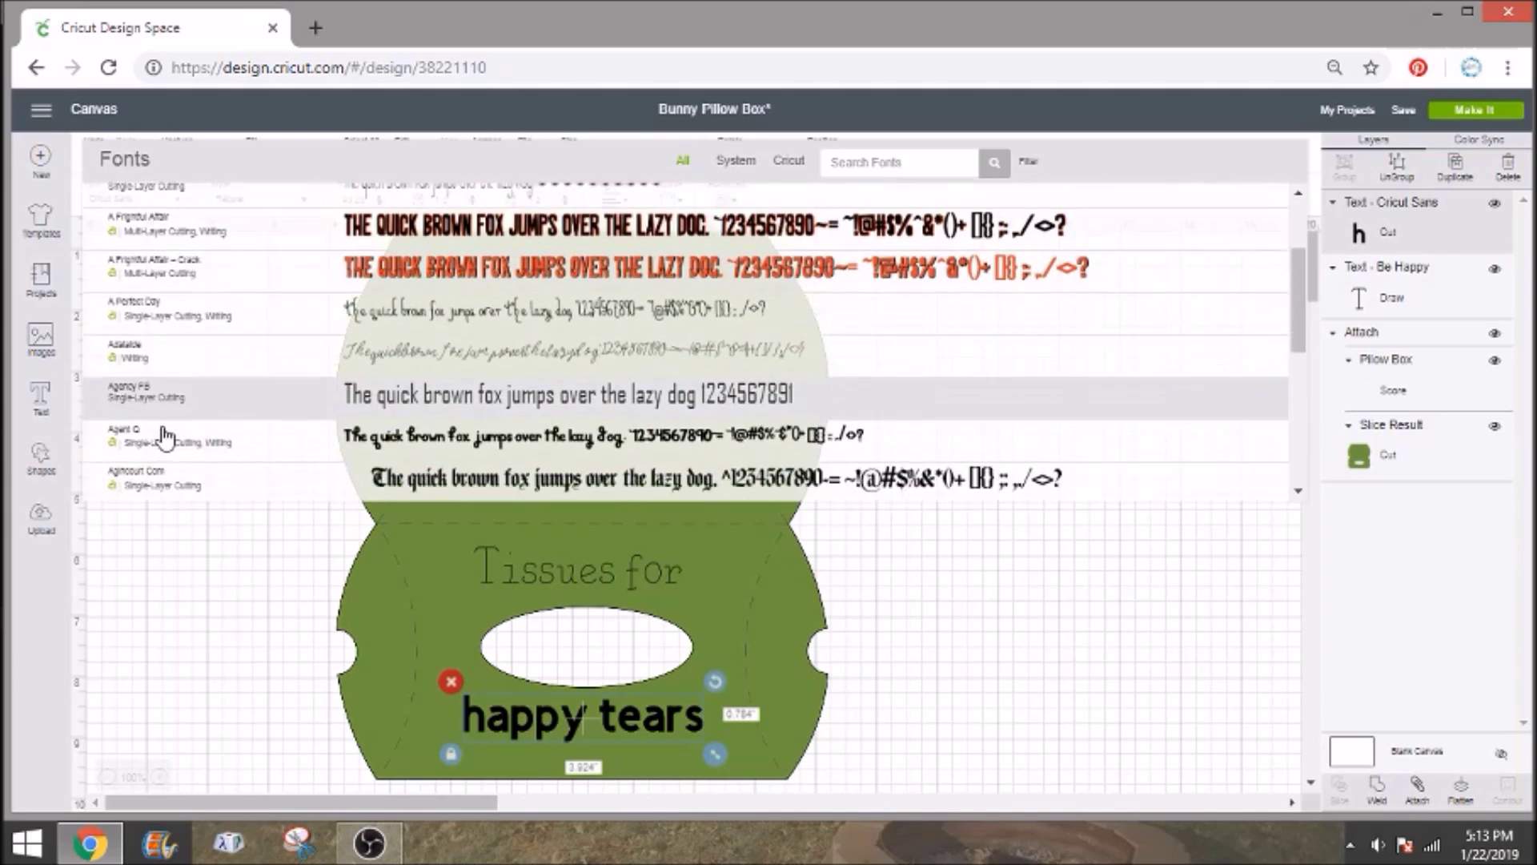
scroll(165, 437, "down", 10)
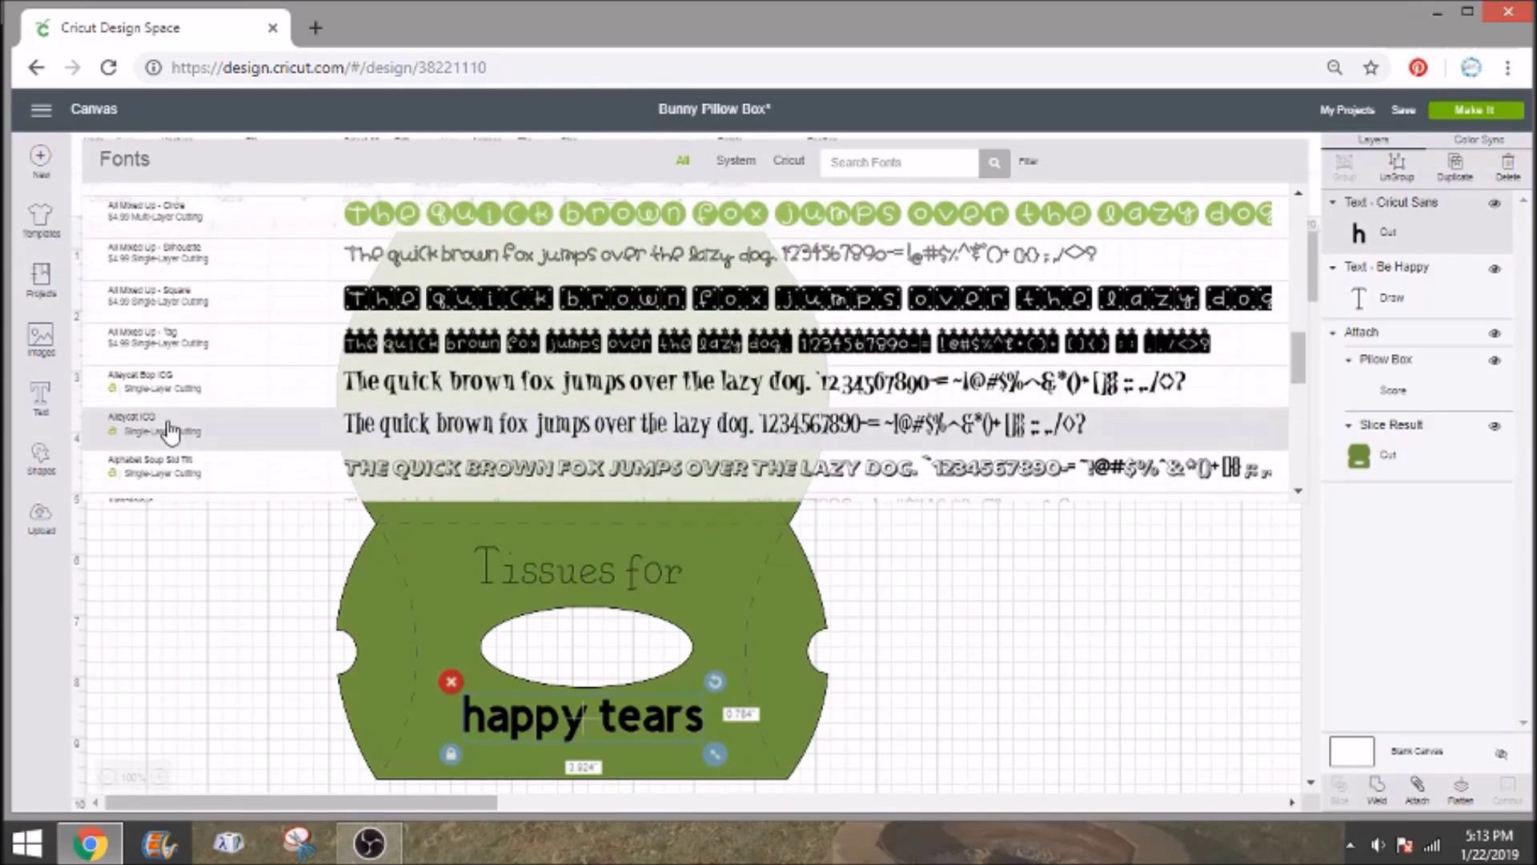
scroll(168, 430, "down", 10)
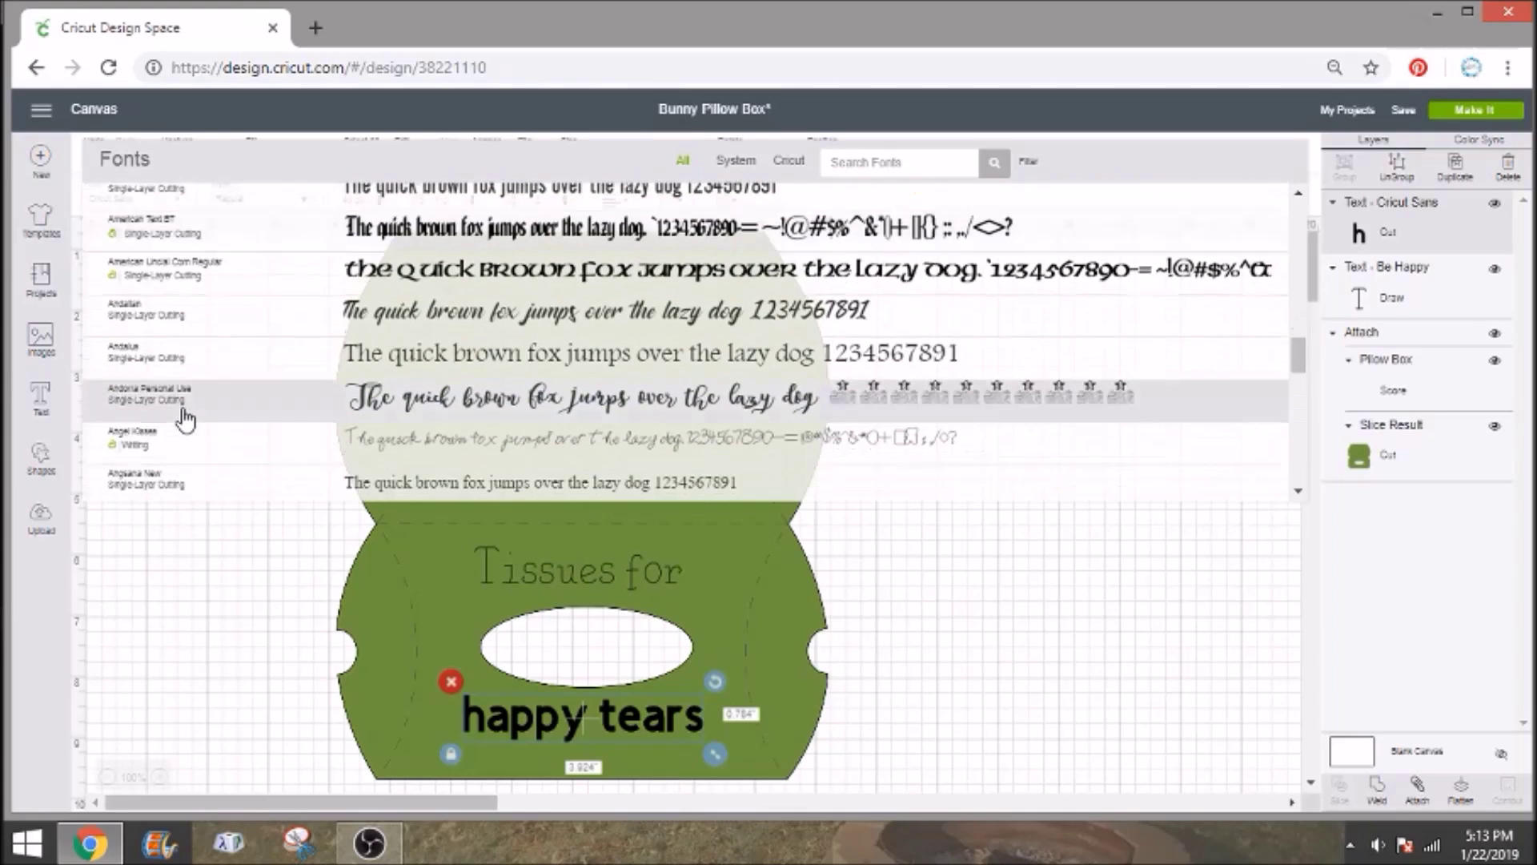
scroll(193, 417, "down", 10)
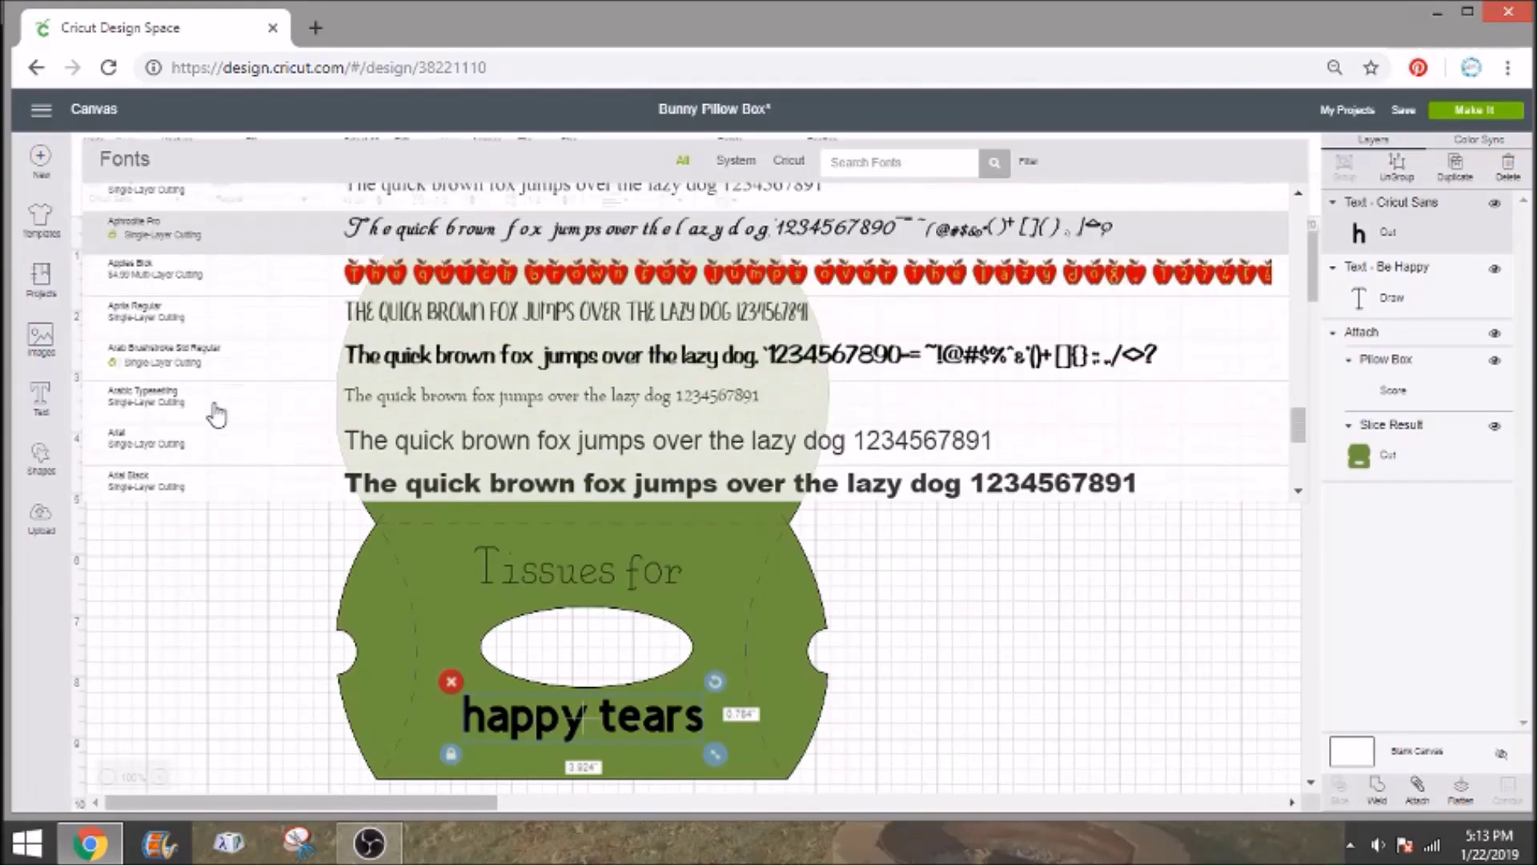
scroll(216, 414, "down", 3)
left_click(922, 165)
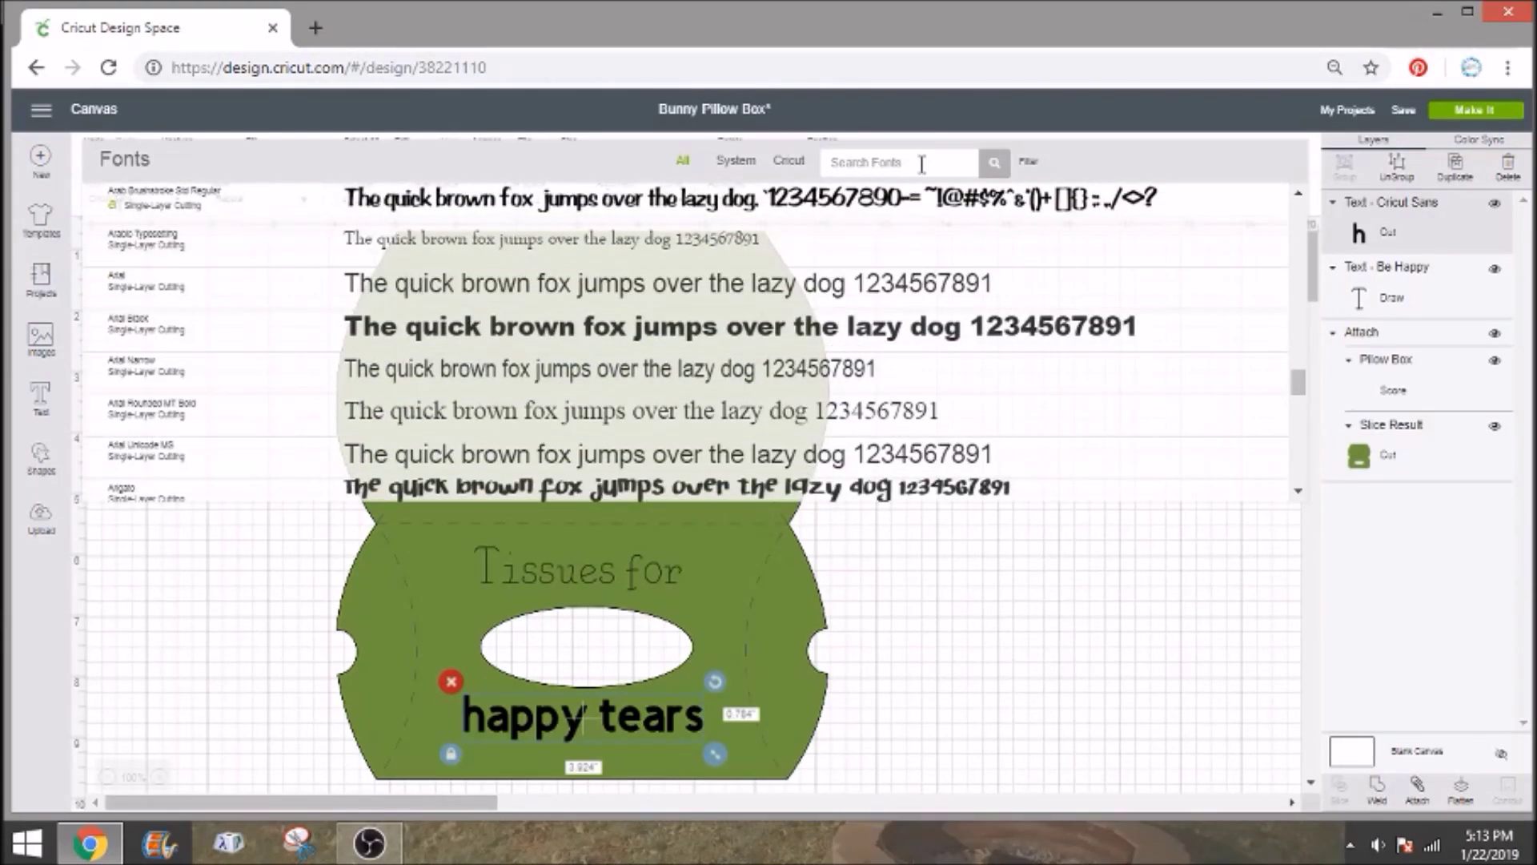
type("be happy")
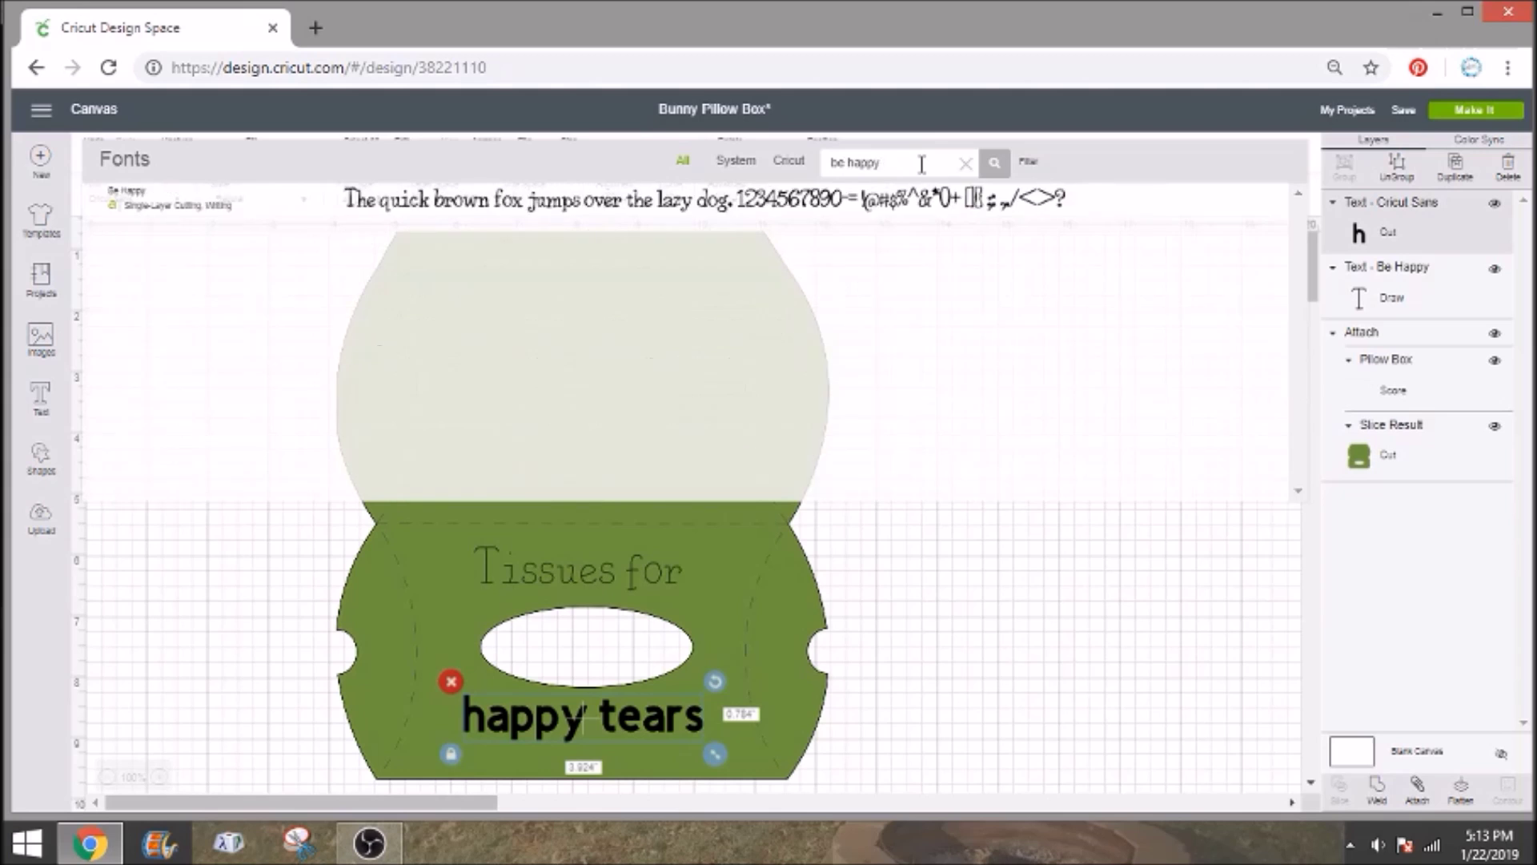
left_click(516, 202)
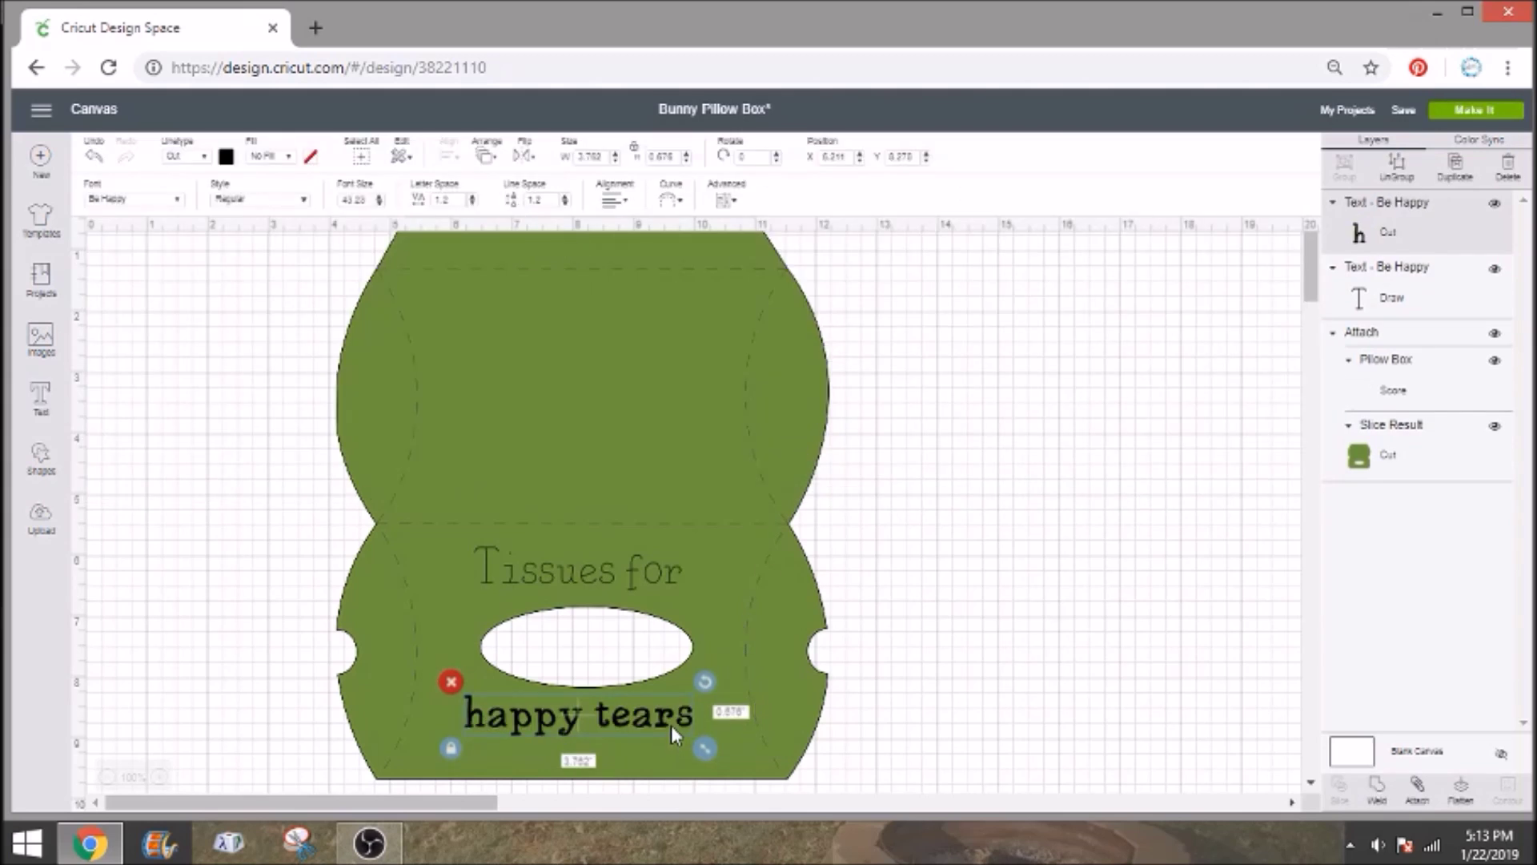
Set the 'happy tears' text style to Writing.
left_click(271, 201)
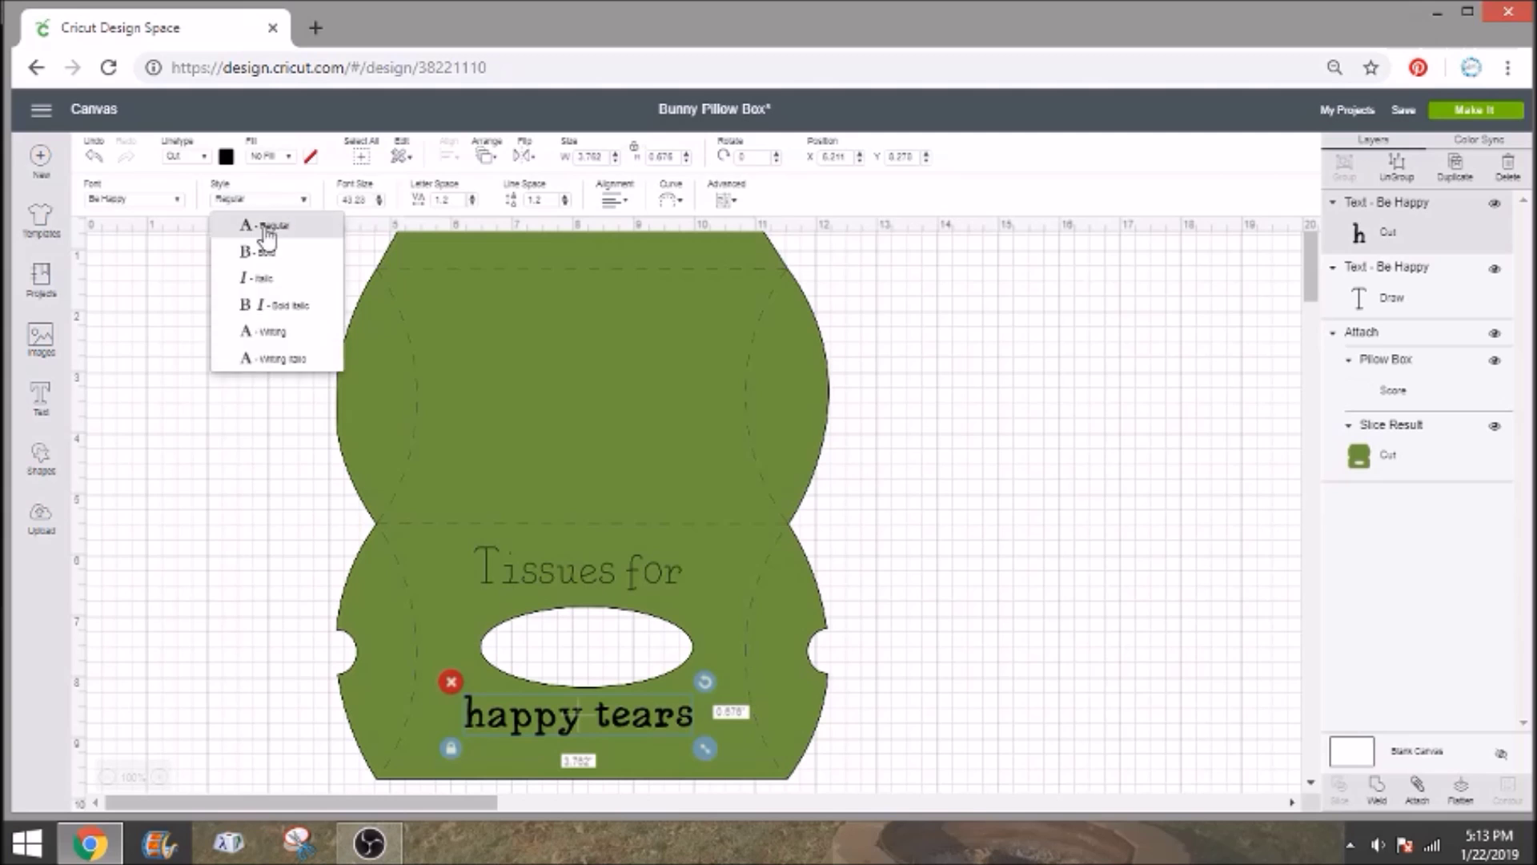
left_click(259, 323)
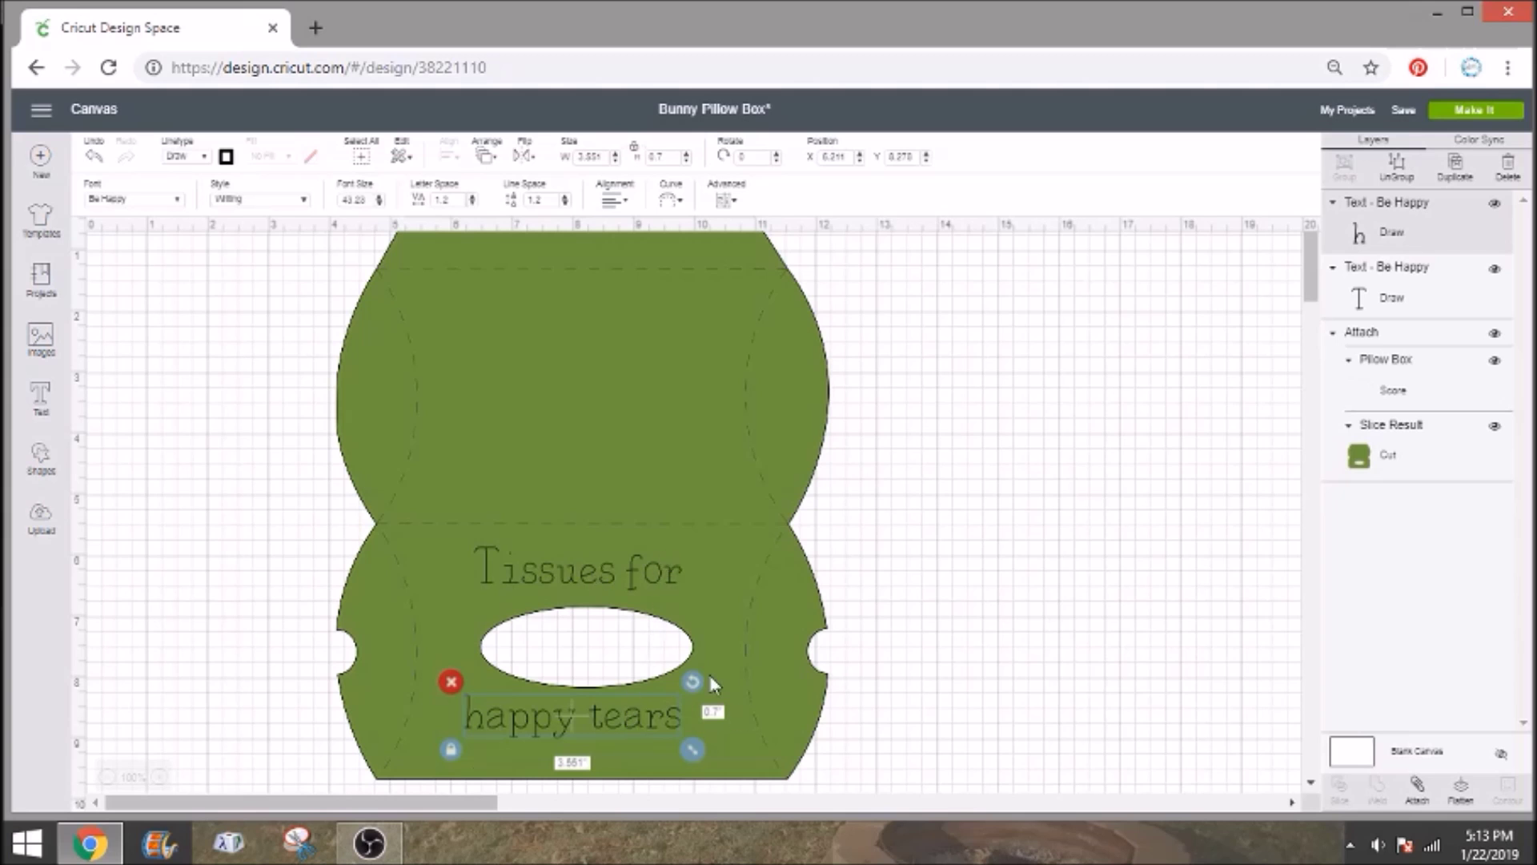
left_click(1006, 646)
Select the whole pillow box design and centre both text lines horizontally on it.
left_click_drag(935, 738, 385, 472)
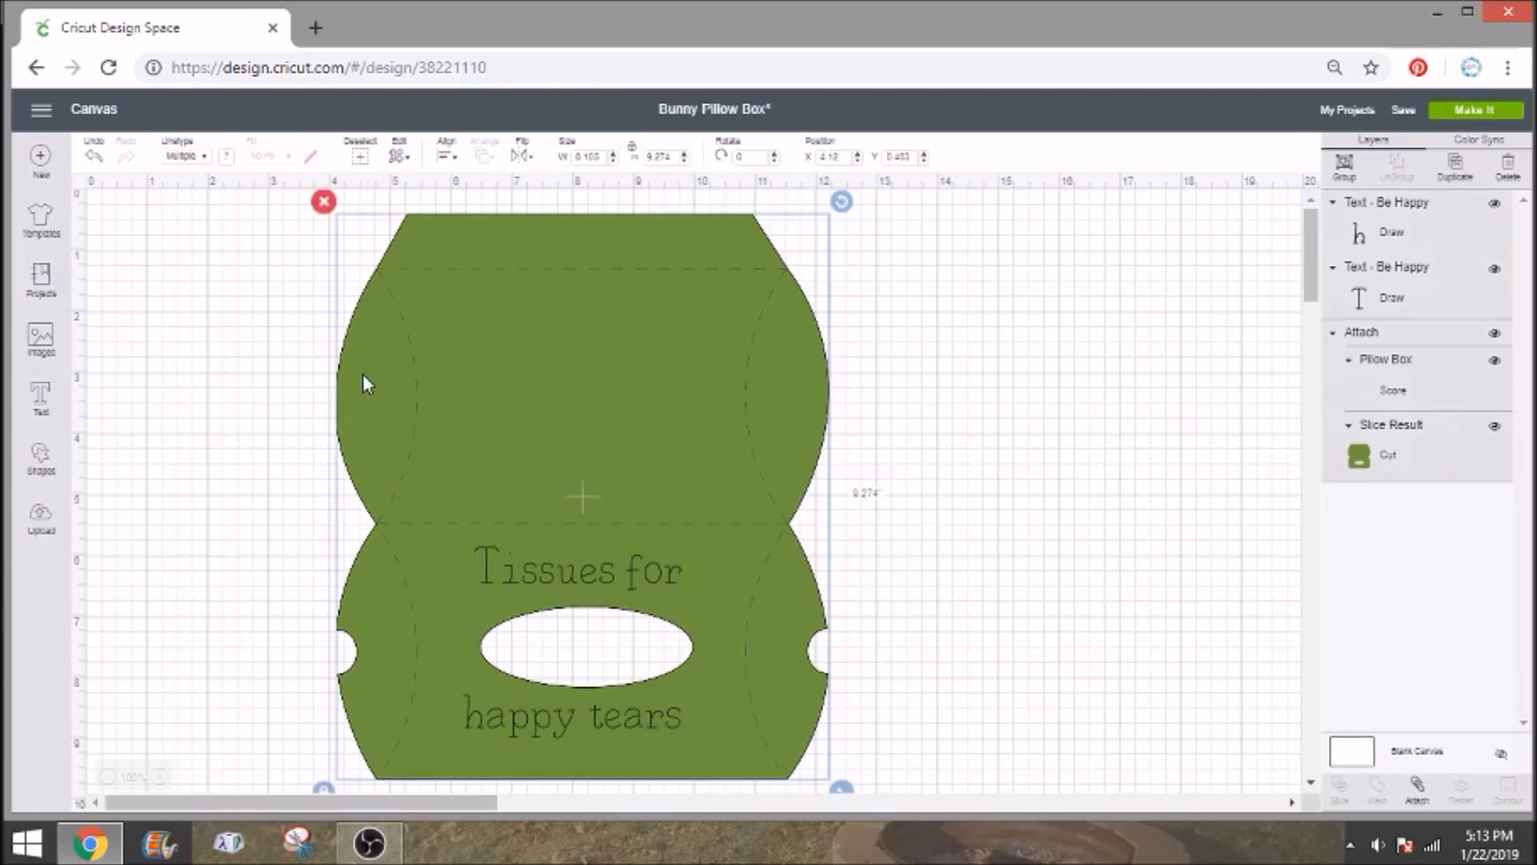
left_click(447, 157)
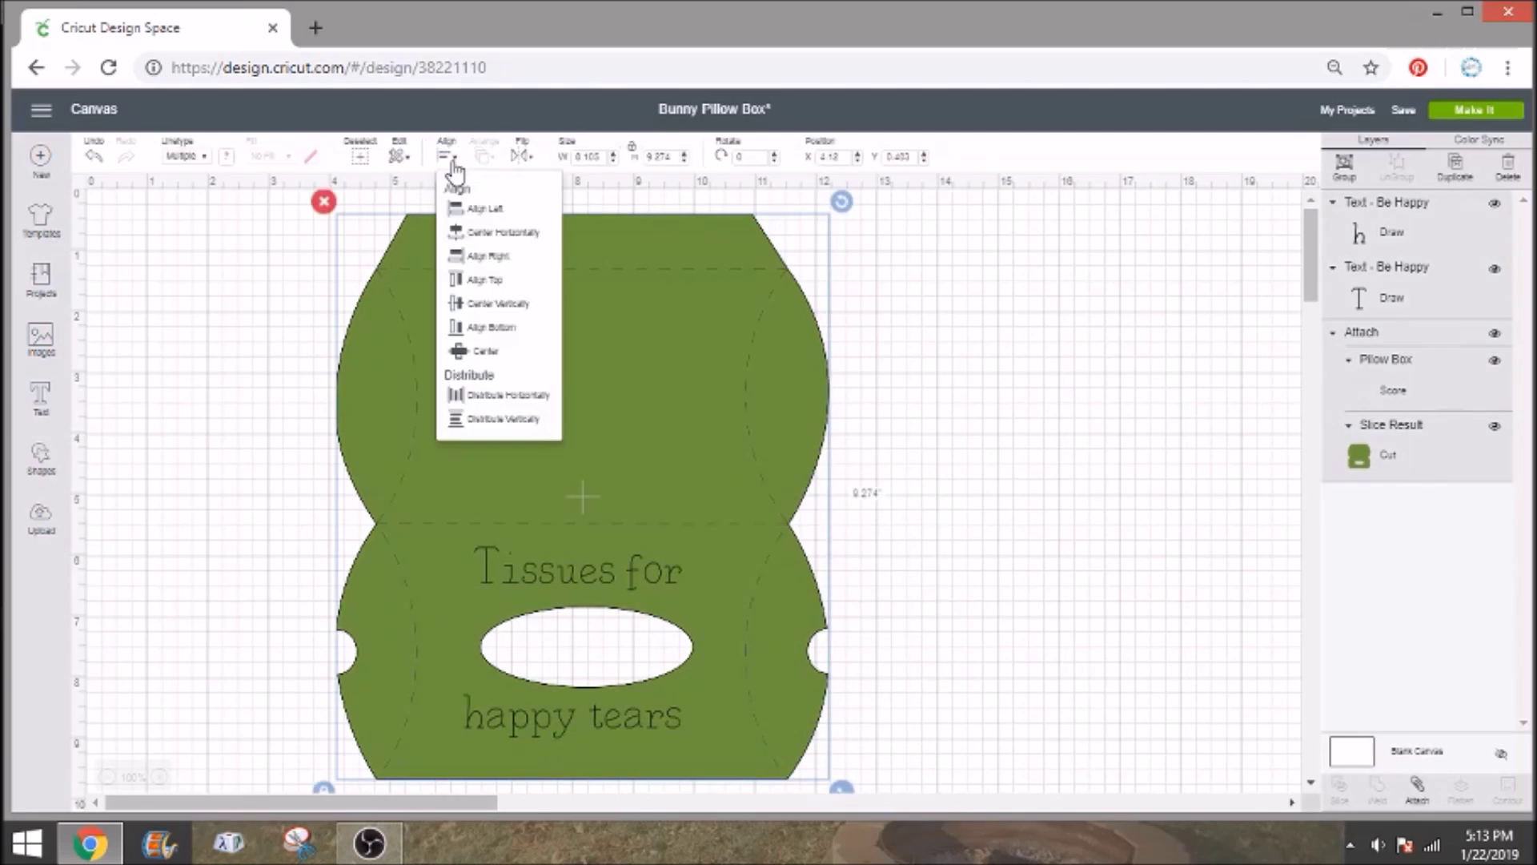
left_click(488, 232)
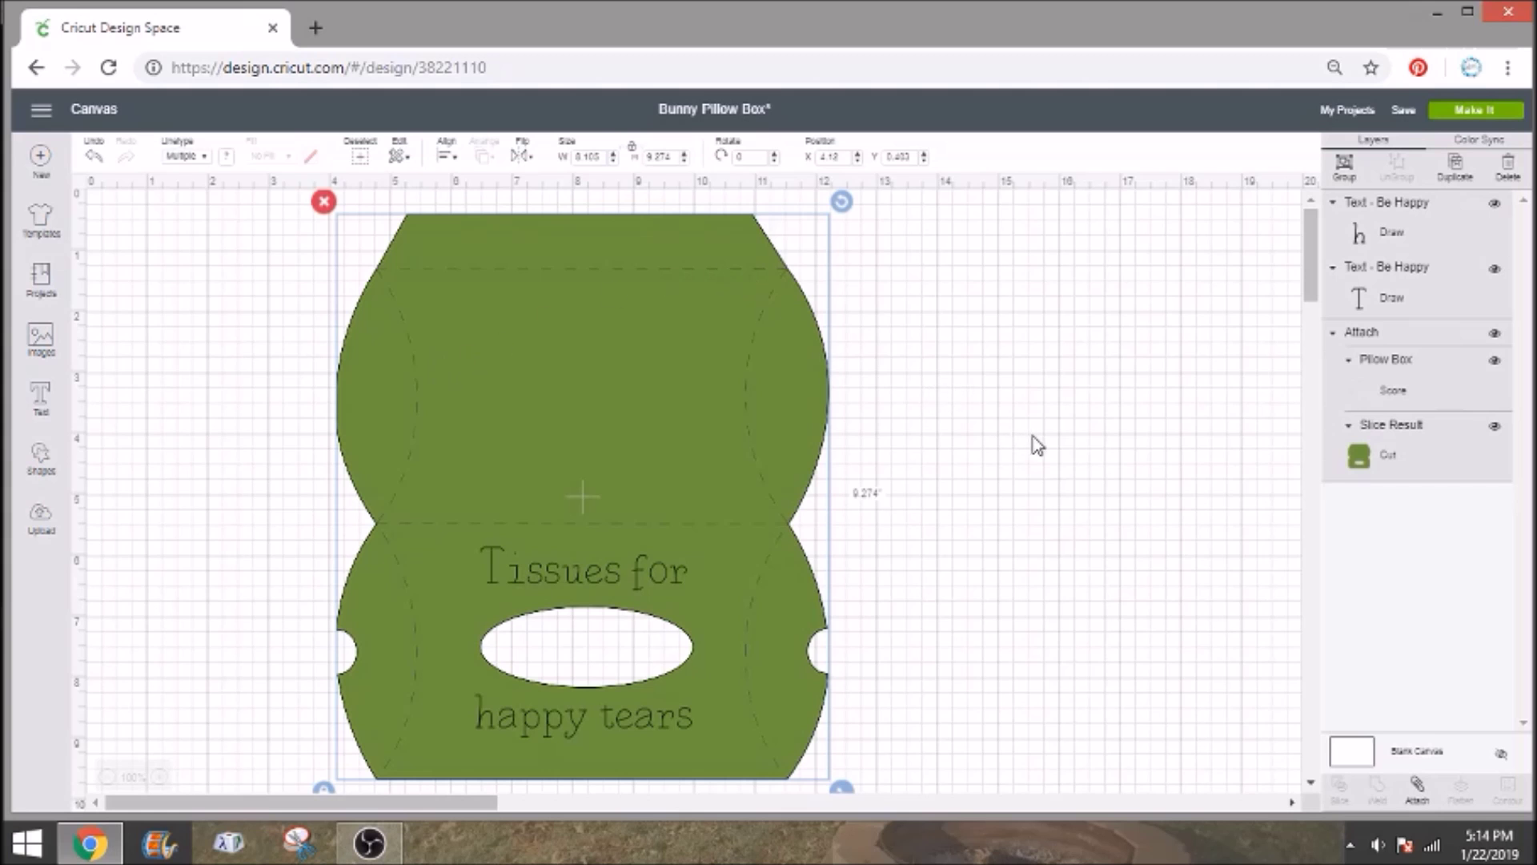
Attach the text lines to the box and send the design to the mat preview.
left_click(1475, 113)
left_click(1418, 793)
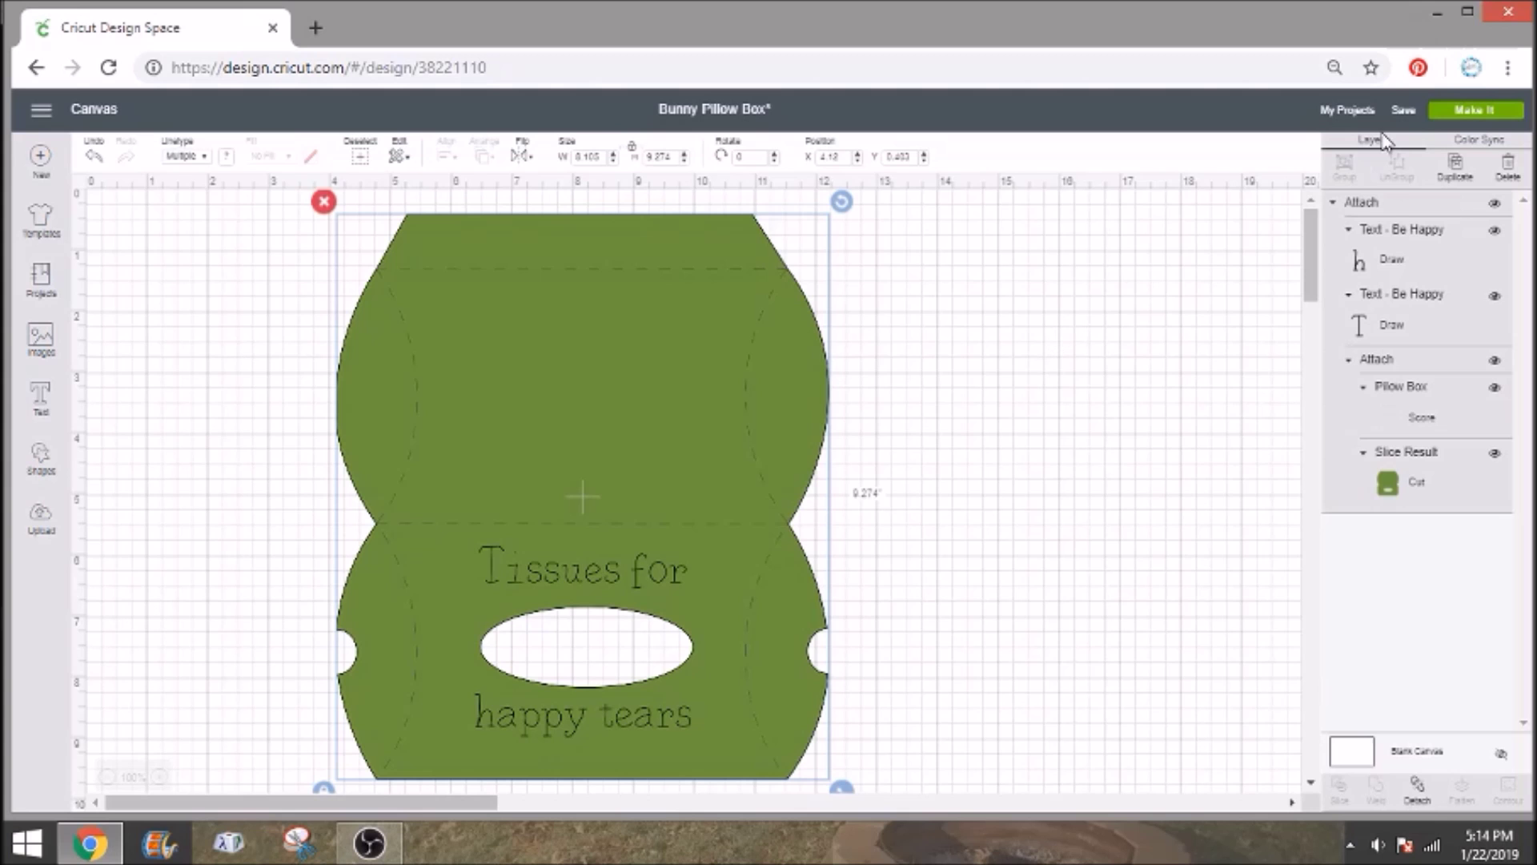
left_click(1476, 111)
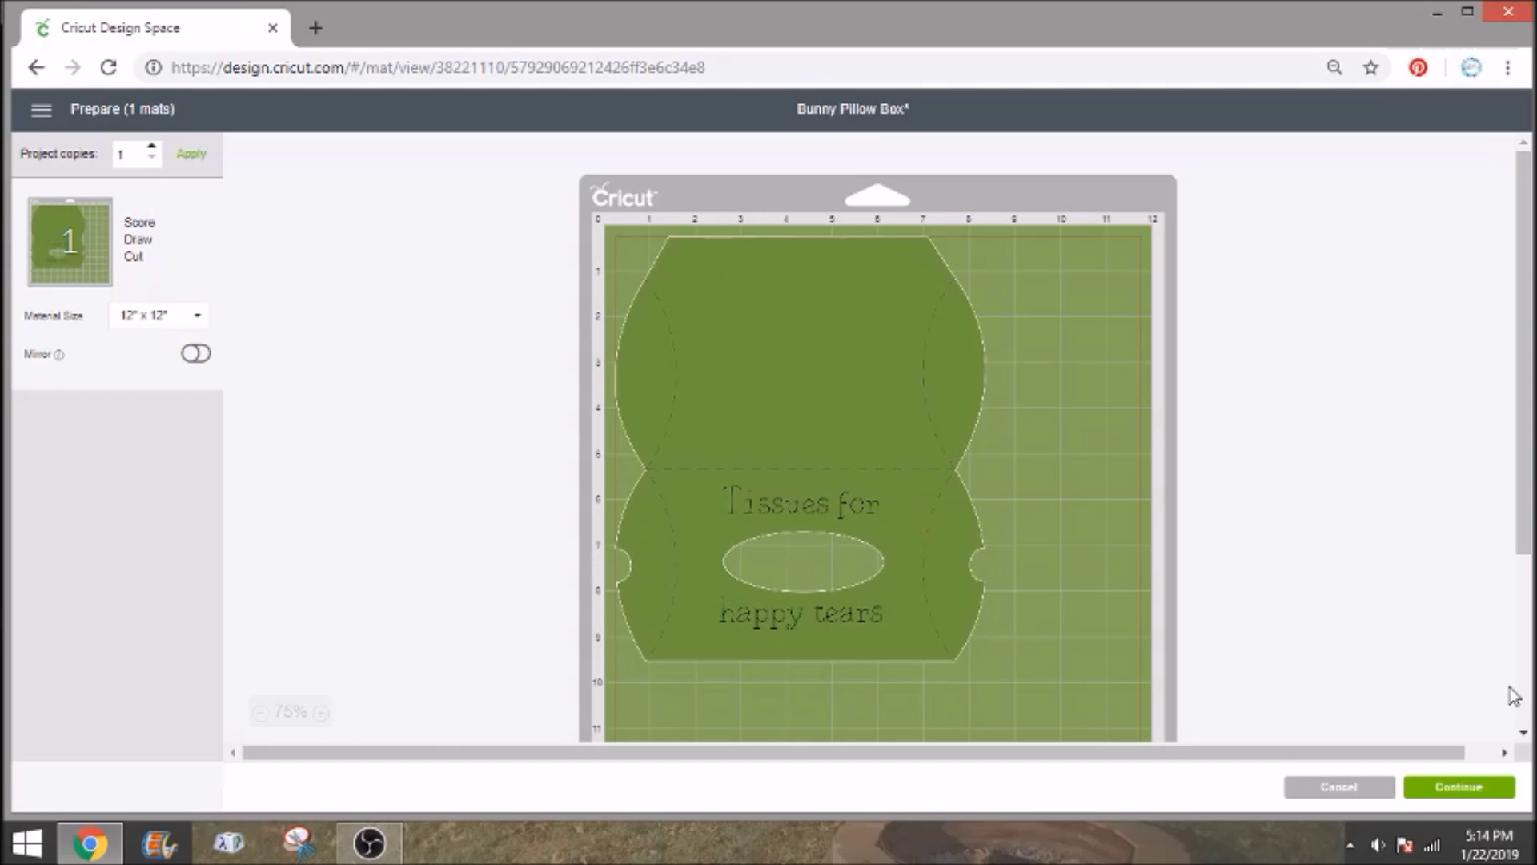
Continue past the single 12" × 12" mat preview to the material setup.
left_click(1475, 788)
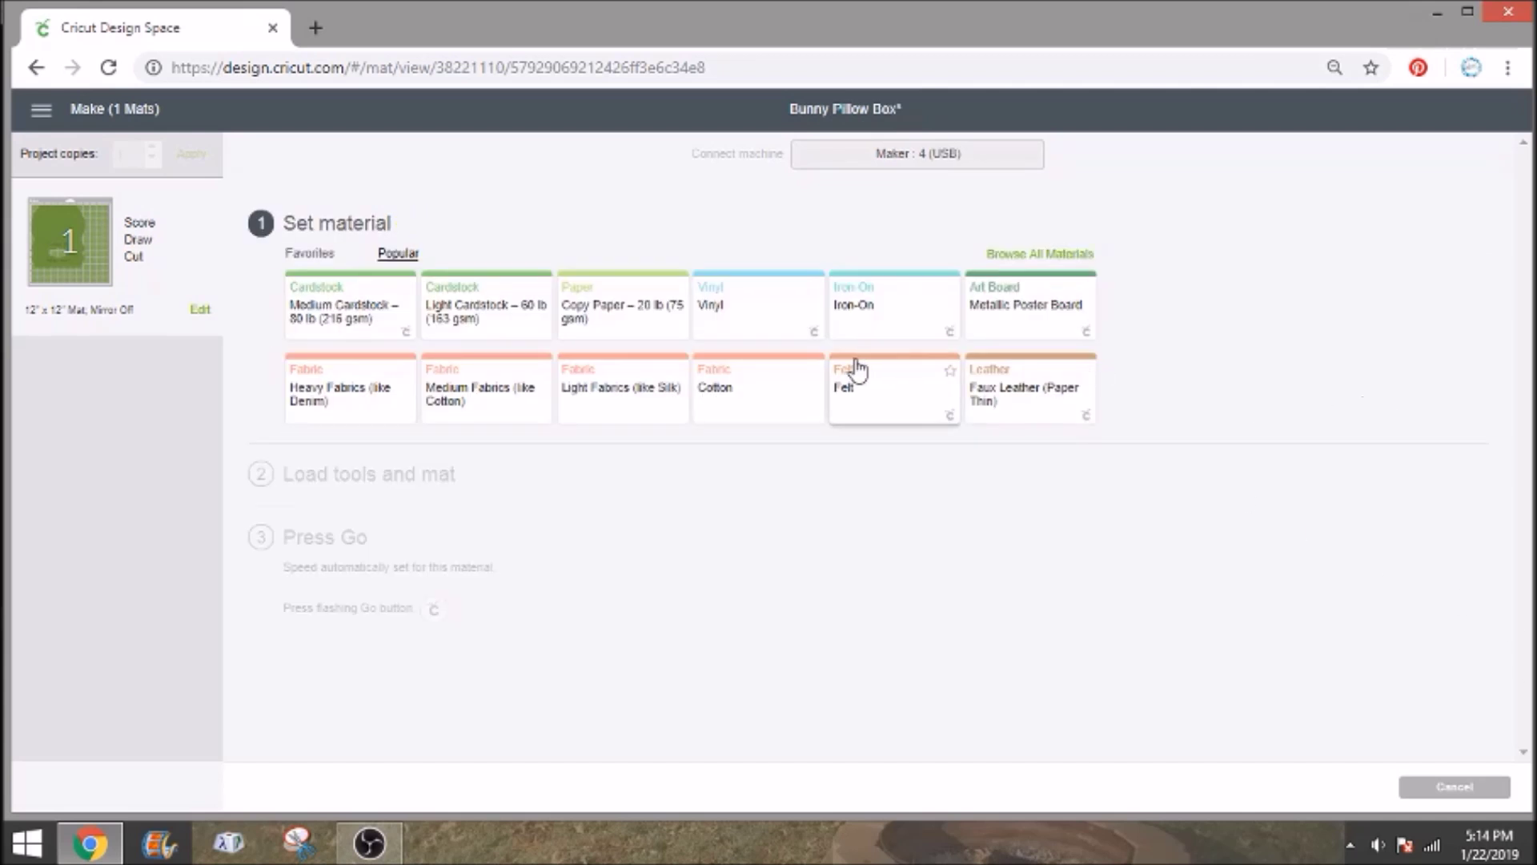
Choose Medium Cardstock – 80 lb (216 gsm), trying Scoring Stylus but keeping Scoring Wheel for scoring.
left_click(386, 308)
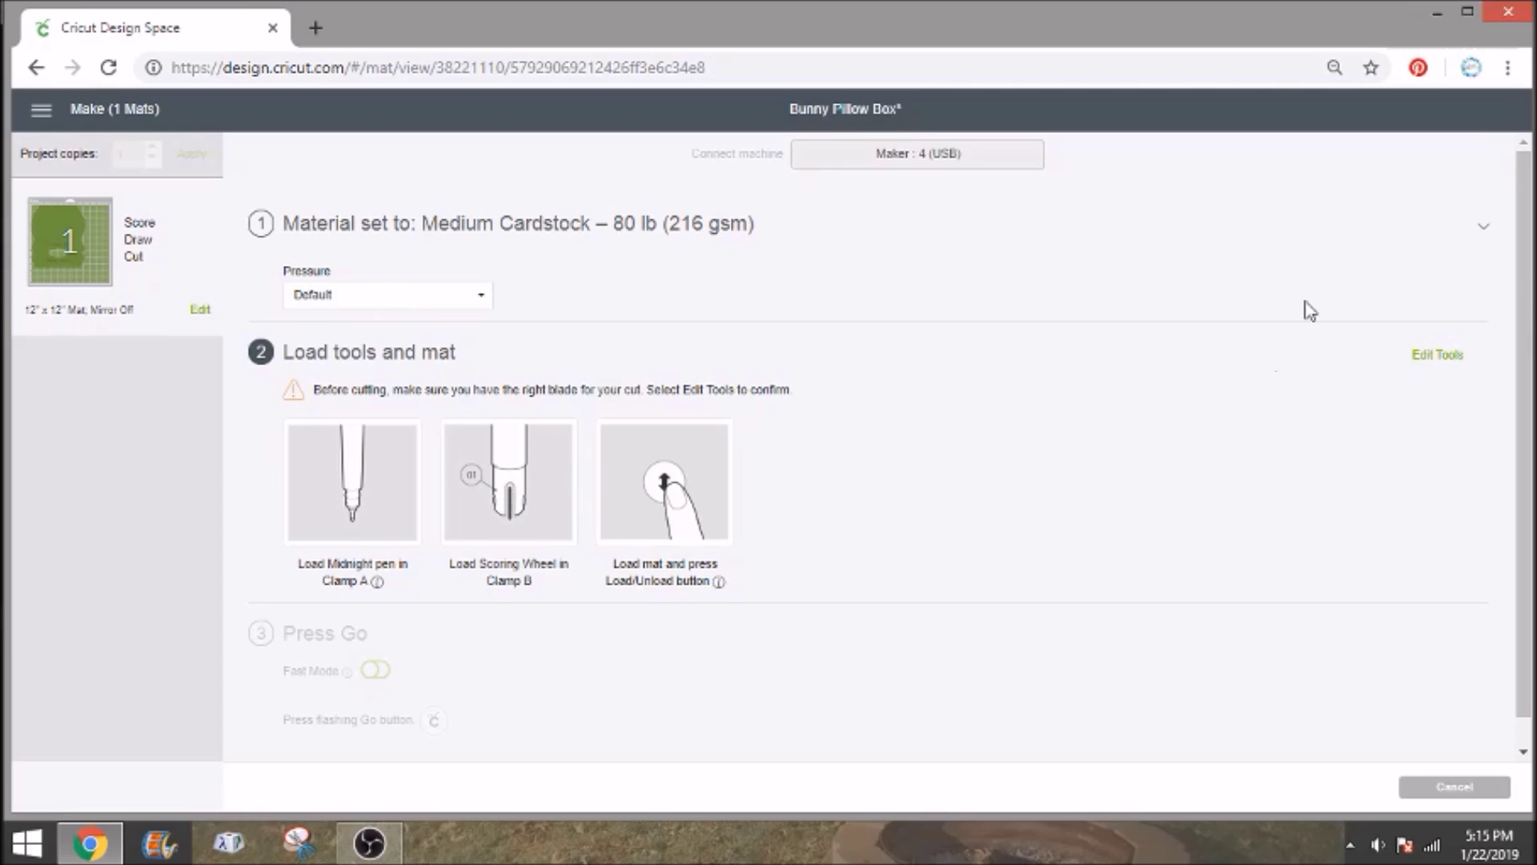
left_click(1441, 358)
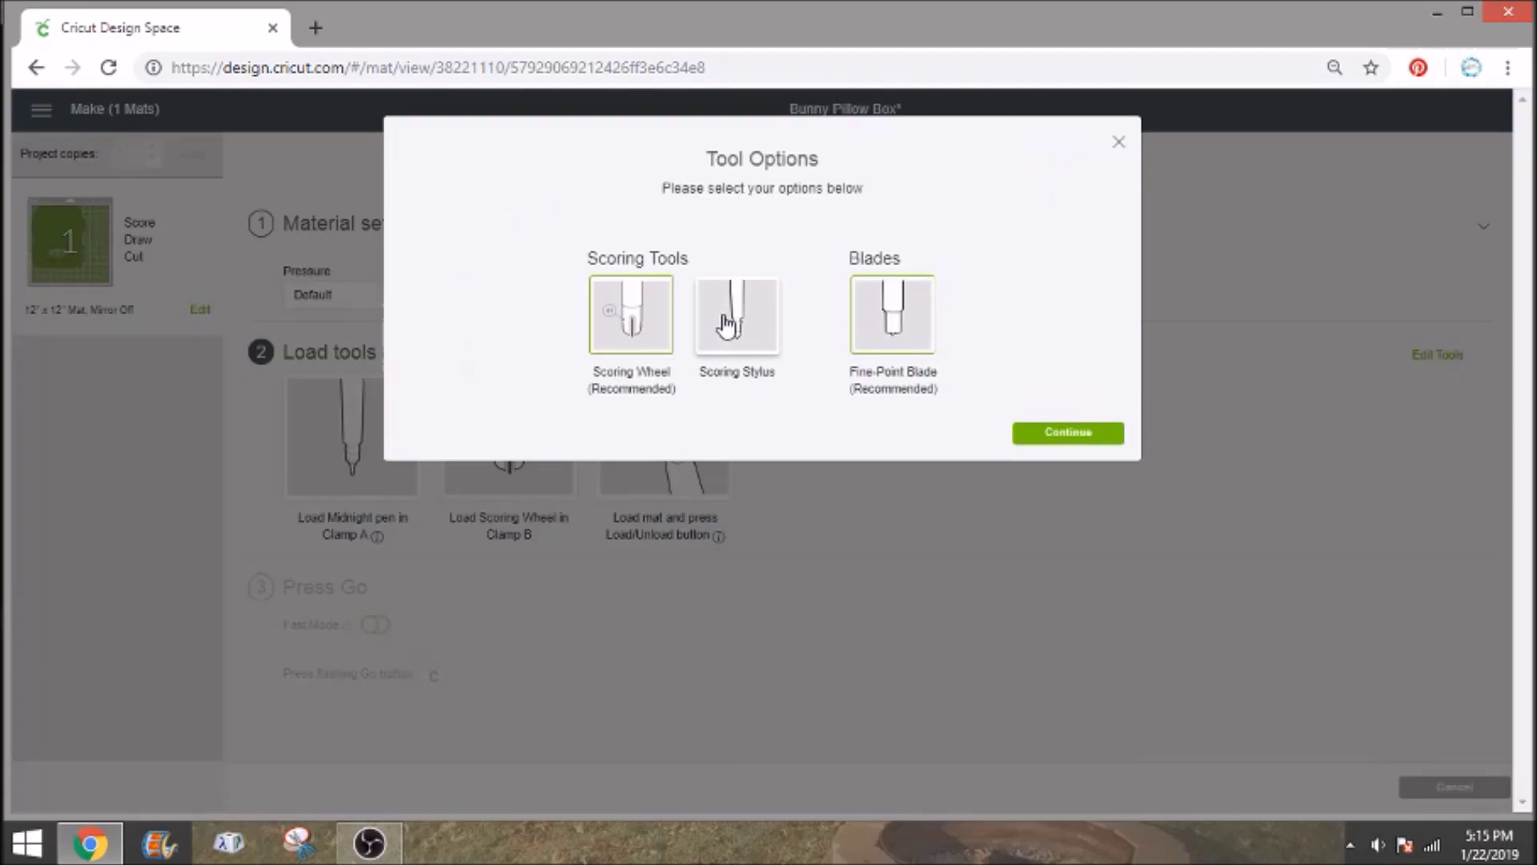
left_click(727, 324)
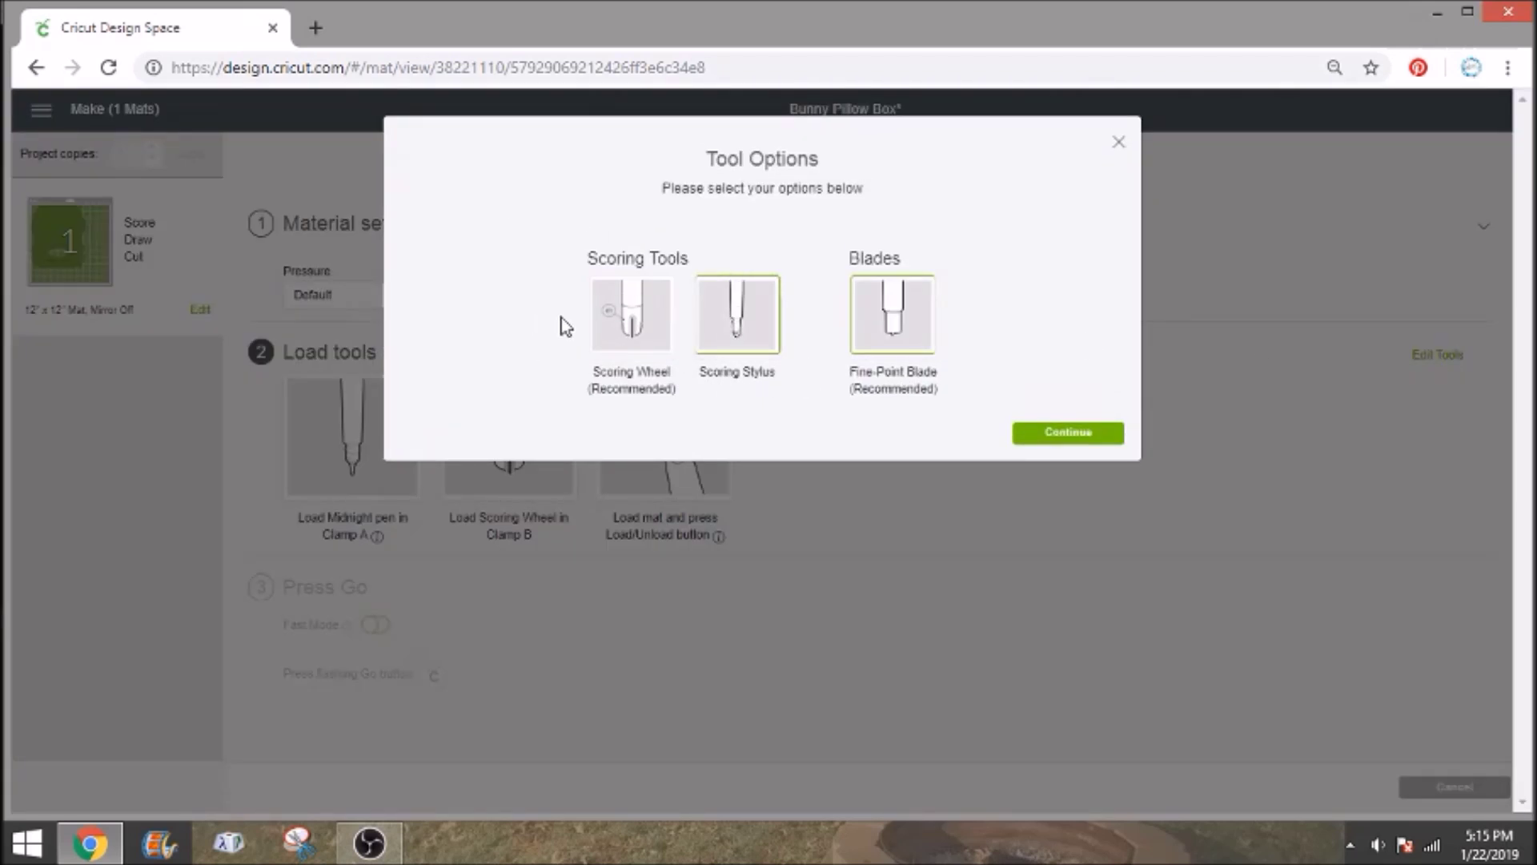
left_click(619, 311)
left_click(1096, 439)
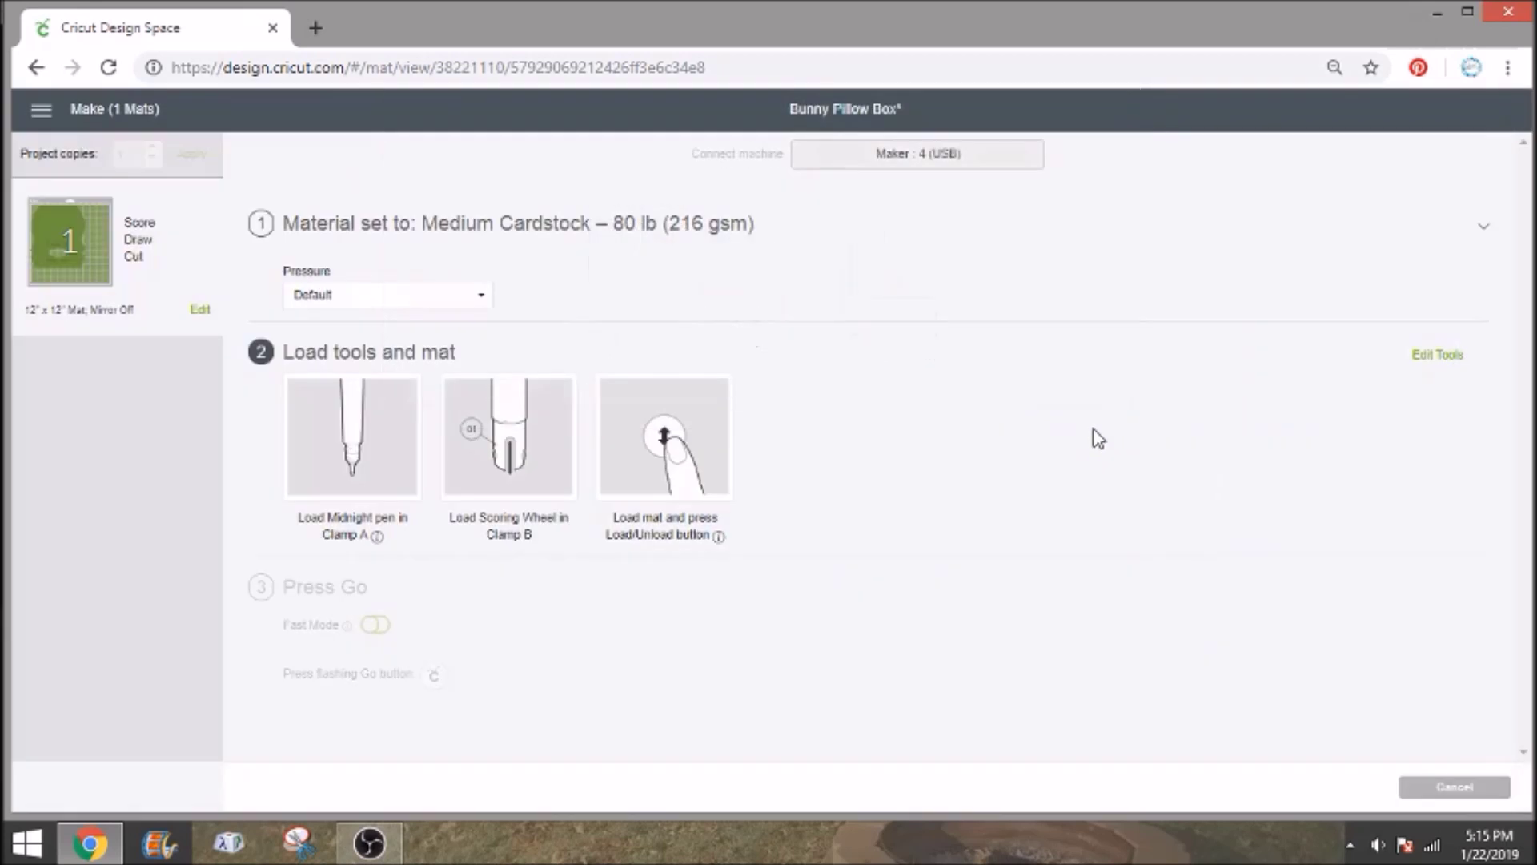